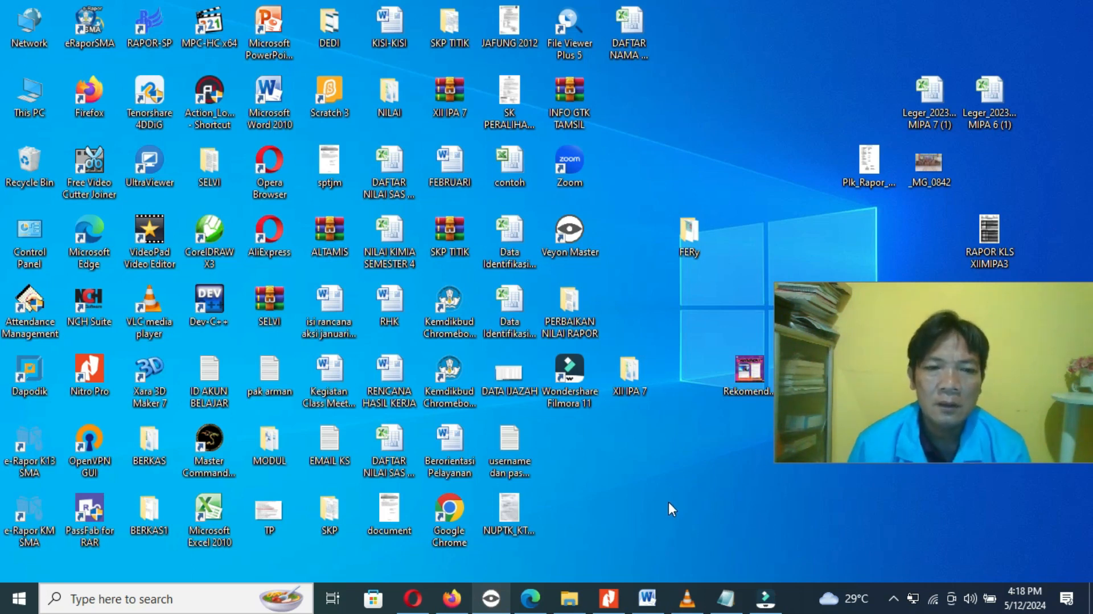
Switch to Firefox and review the Veyon download page, including its address and the Windows setup options
{"action": "left_click", "coordinate": [452, 597]}
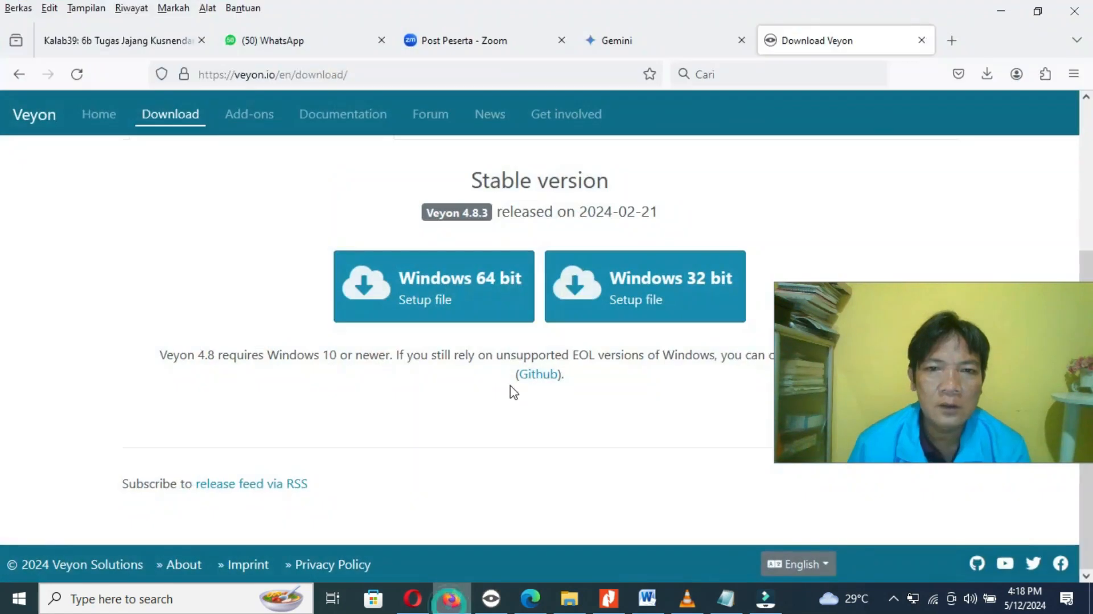
{"action": "scroll", "coordinate": [397, 309], "scroll_direction": "up", "scroll_amount": 3}
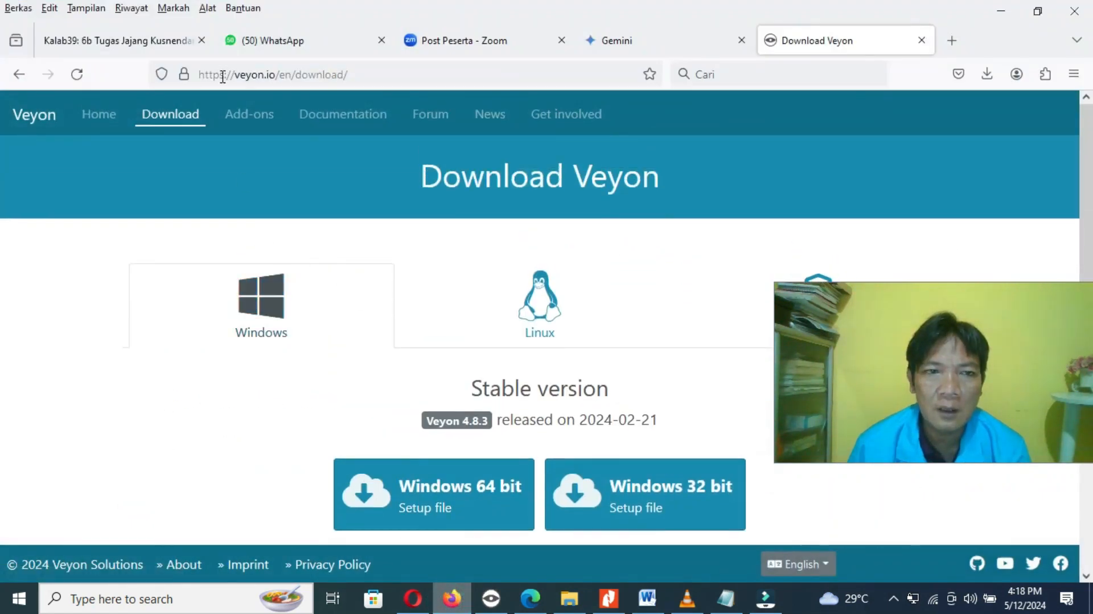
{"action": "left_click_drag", "start_coordinate": [201, 77], "coordinate": [357, 78]}
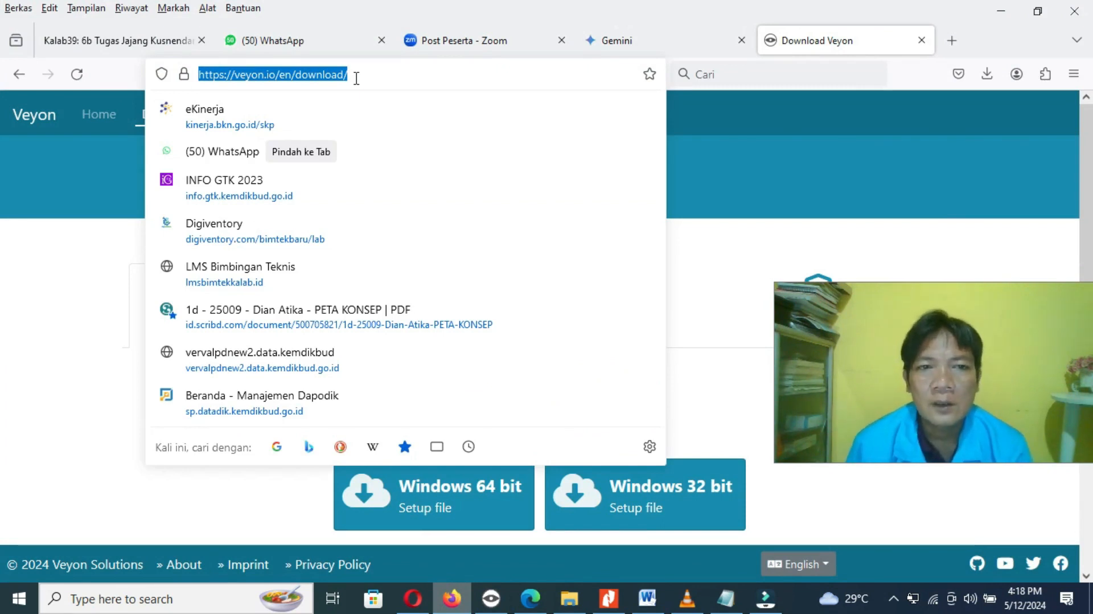
{"action": "left_click", "coordinate": [908, 81]}
{"action": "scroll", "coordinate": [609, 229], "scroll_direction": "down", "scroll_amount": 3}
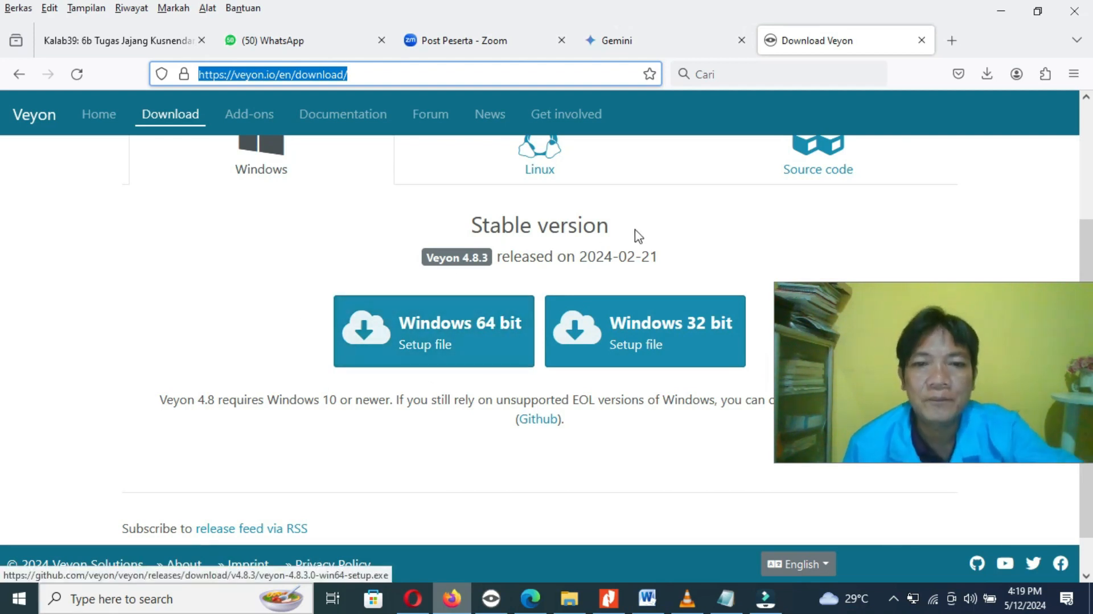
Check the system type in the properties of This PC to determine which Veyon build fits
{"action": "left_click", "coordinate": [1005, 12]}
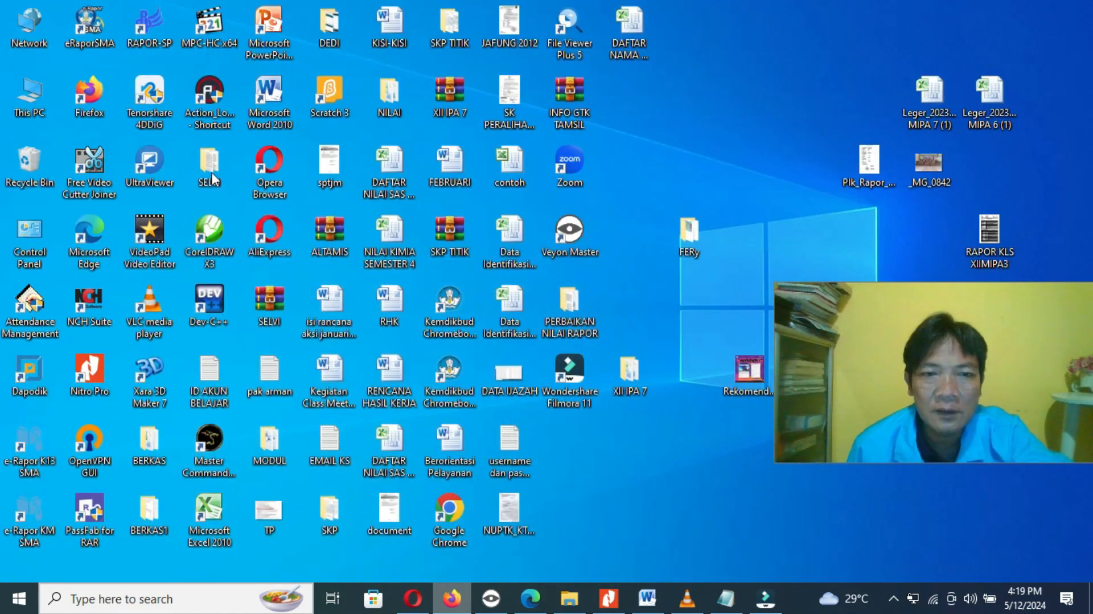
{"action": "right_click", "coordinate": [33, 113]}
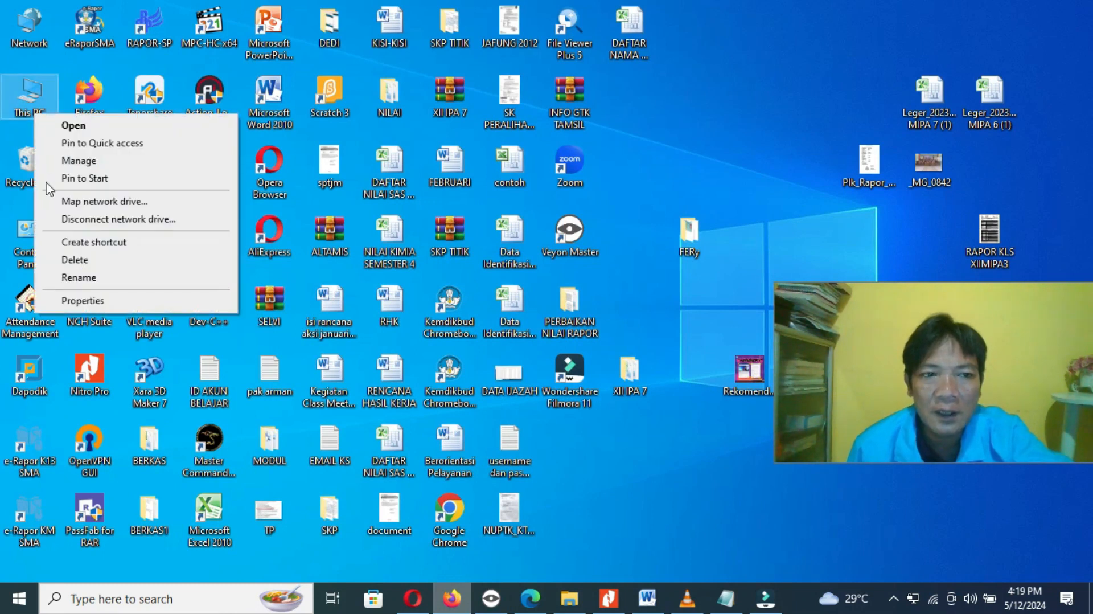
{"action": "left_click", "coordinate": [81, 301]}
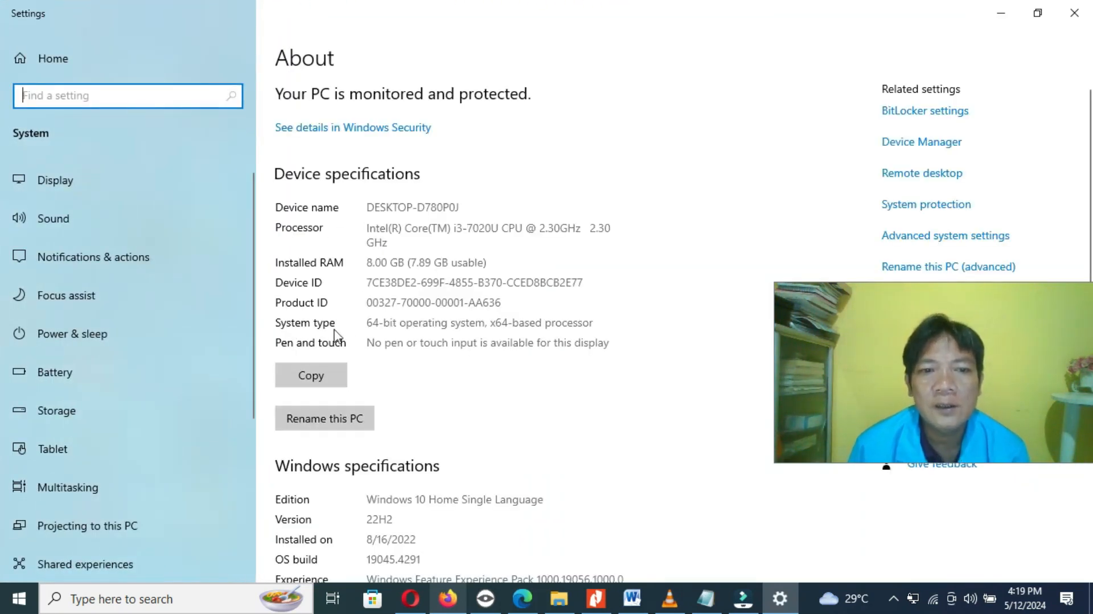
{"action": "double_click", "coordinate": [370, 323]}
{"action": "left_click_drag", "start_coordinate": [383, 326], "coordinate": [485, 327]}
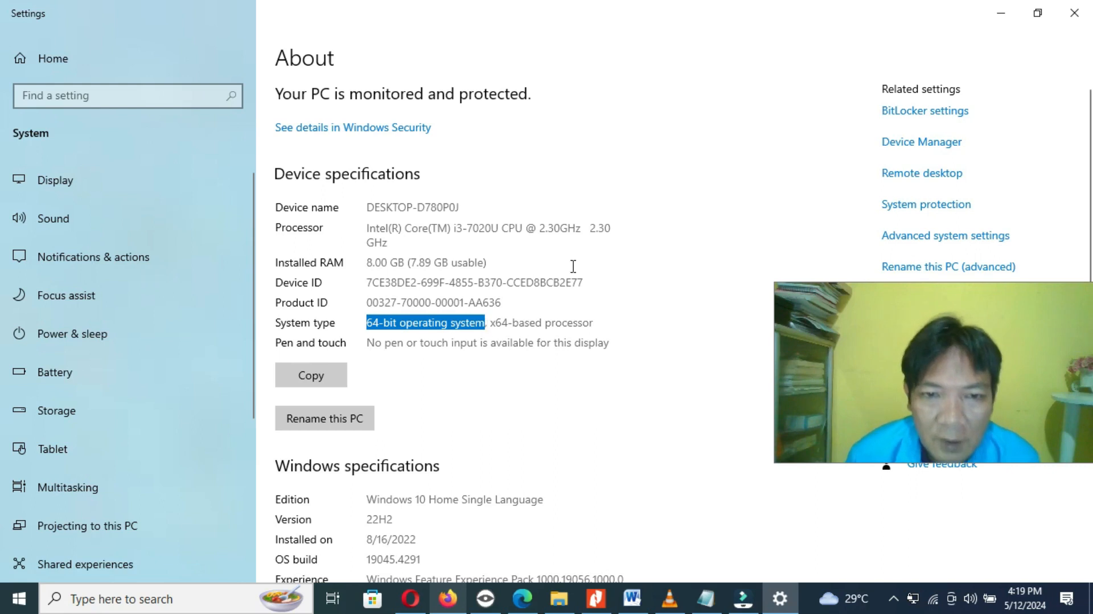
{"action": "left_click", "coordinate": [1002, 14]}
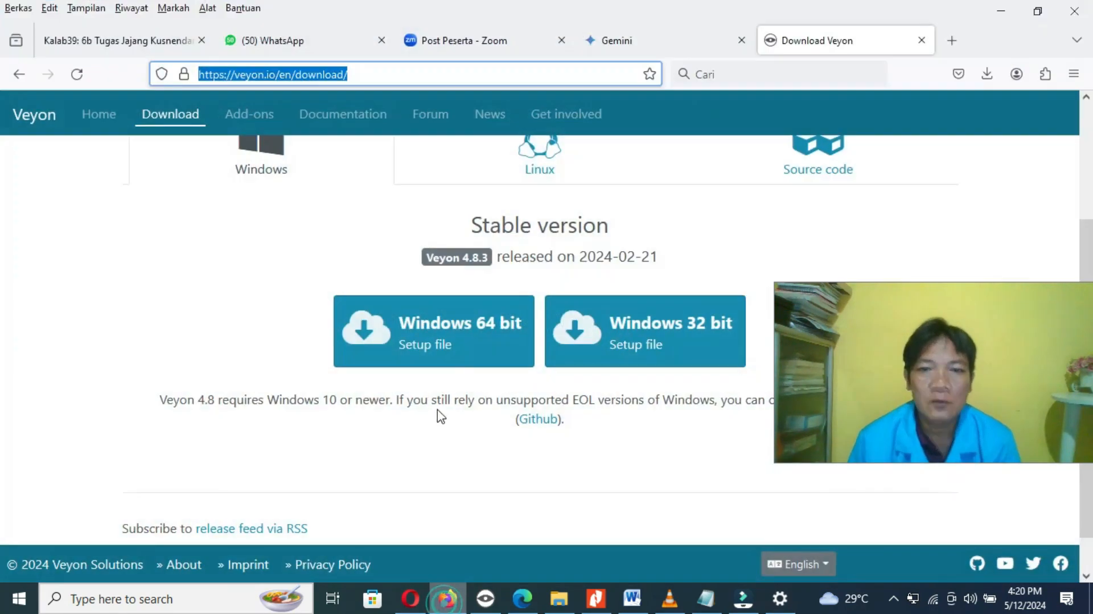
Revisit the Windows 64 bit download option for Veyon and check the Downloads folder for its setup file
{"action": "left_click", "coordinate": [448, 598]}
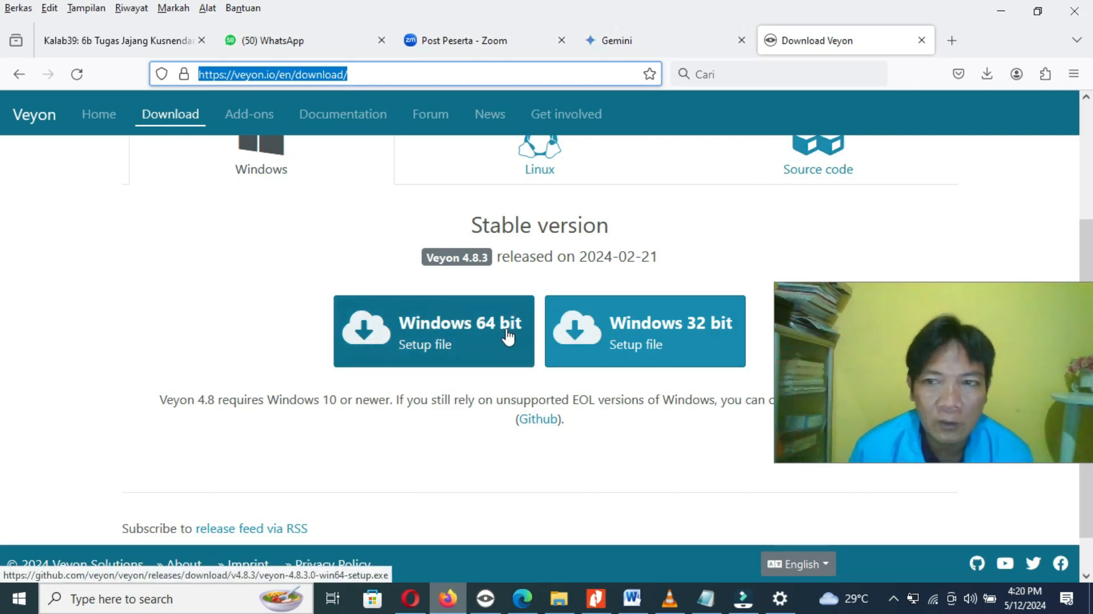
{"action": "left_click", "coordinate": [1001, 12]}
{"action": "double_click", "coordinate": [43, 89]}
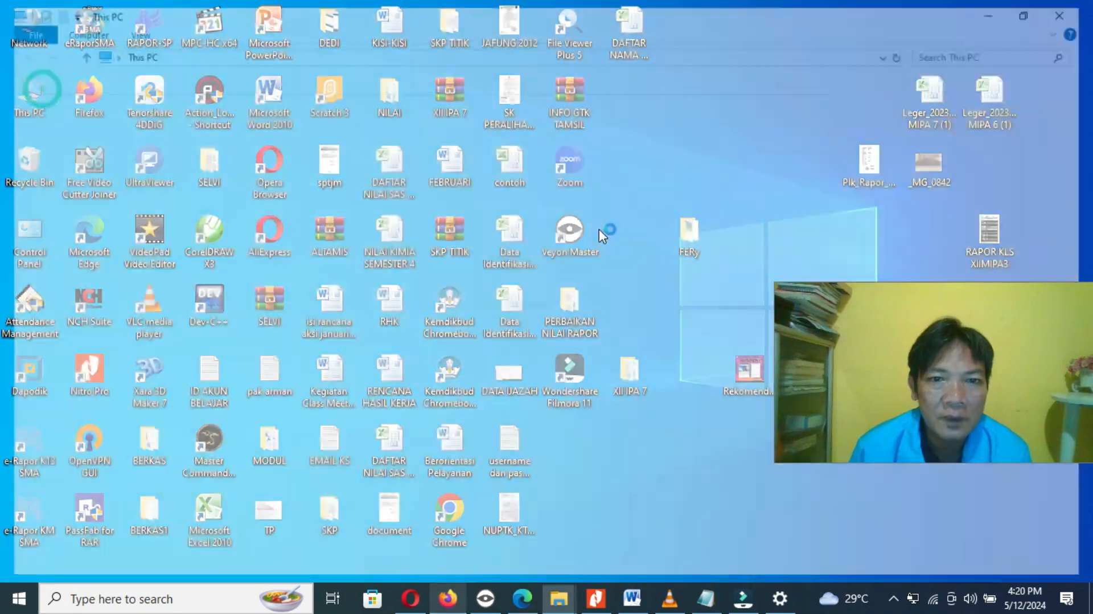
{"action": "left_click", "coordinate": [66, 150]}
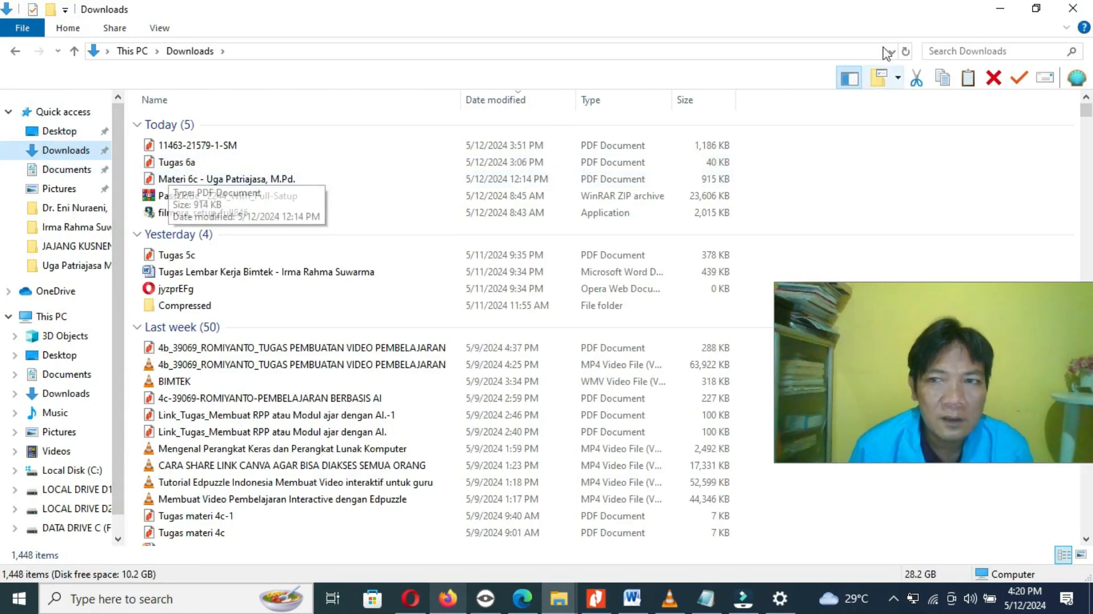
{"action": "left_click", "coordinate": [1073, 8]}
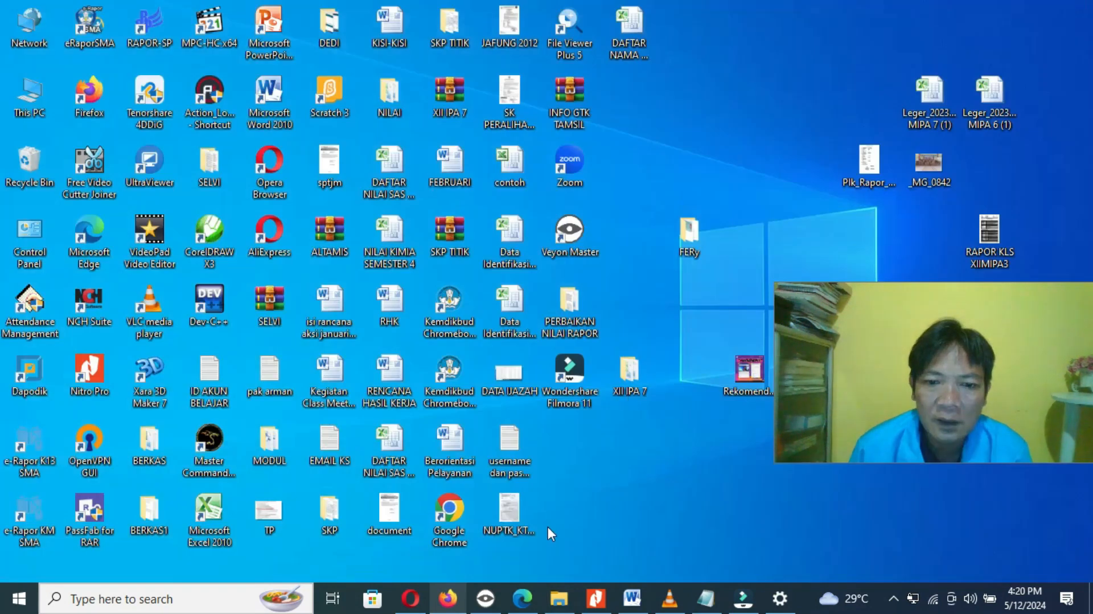
Launch the veyon-4.8.3.0-win64-setup installer from its open folder in File Explorer and minimize the folder window
{"action": "left_click", "coordinate": [559, 598]}
{"action": "left_click", "coordinate": [1082, 184]}
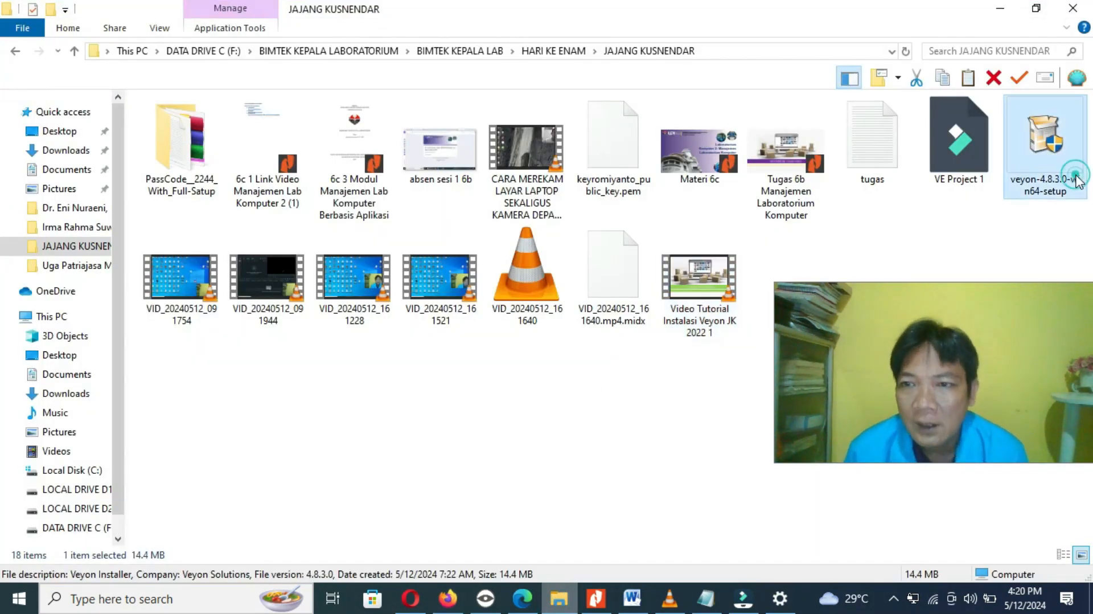
{"action": "double_click", "coordinate": [1042, 183]}
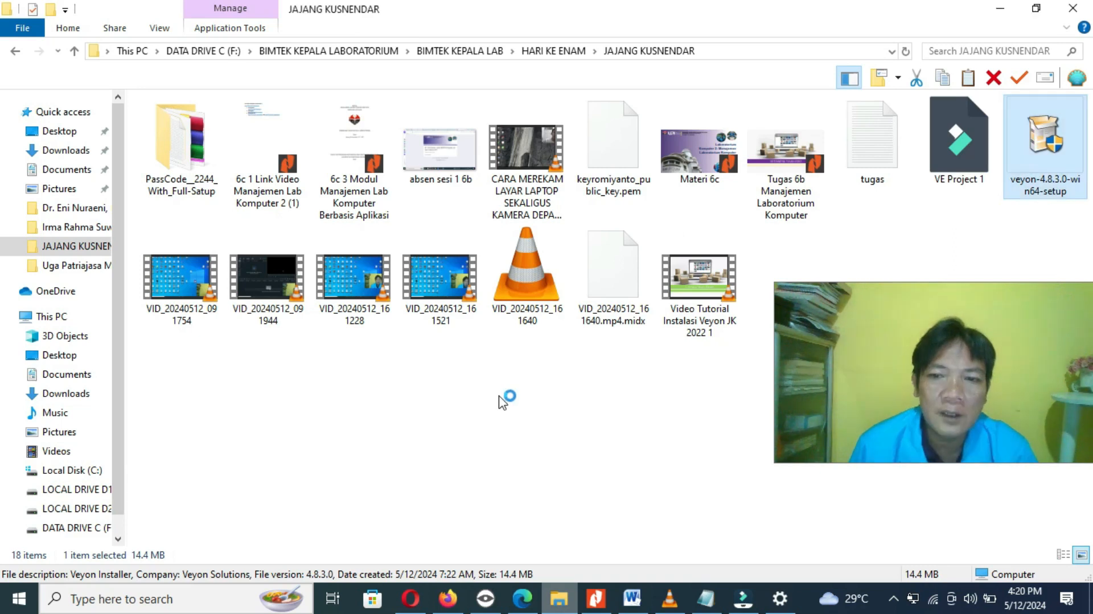
{"action": "left_click", "coordinate": [1000, 9]}
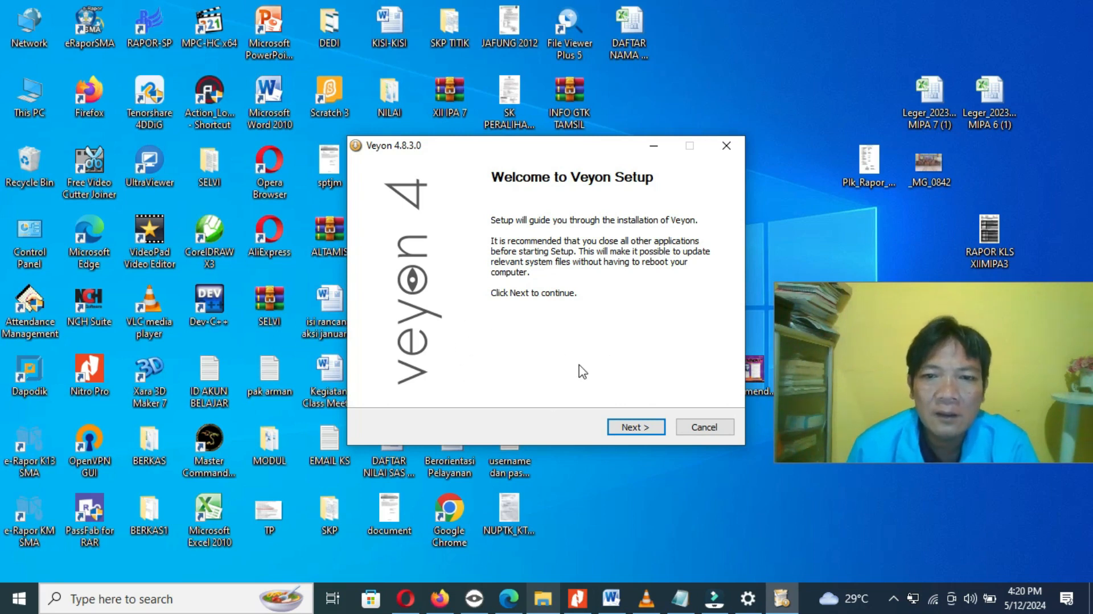
Accept the licence, try to install Veyon with Veyon Service, Veyon Master and Interception driver, and abort the setup
{"action": "left_click", "coordinate": [629, 427]}
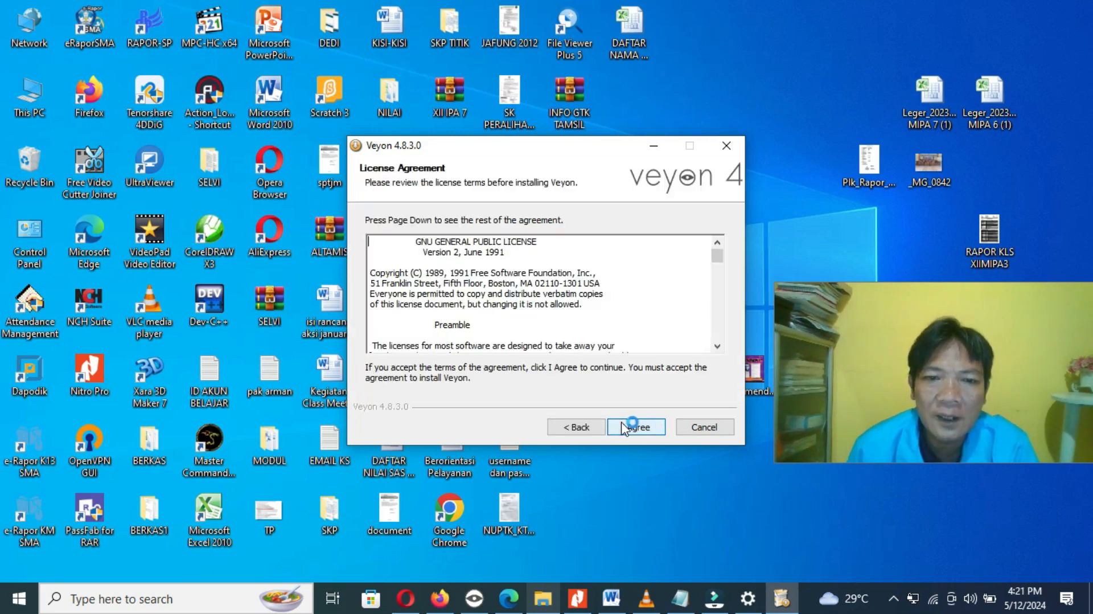
{"action": "left_click", "coordinate": [627, 427]}
{"action": "left_click", "coordinate": [626, 427]}
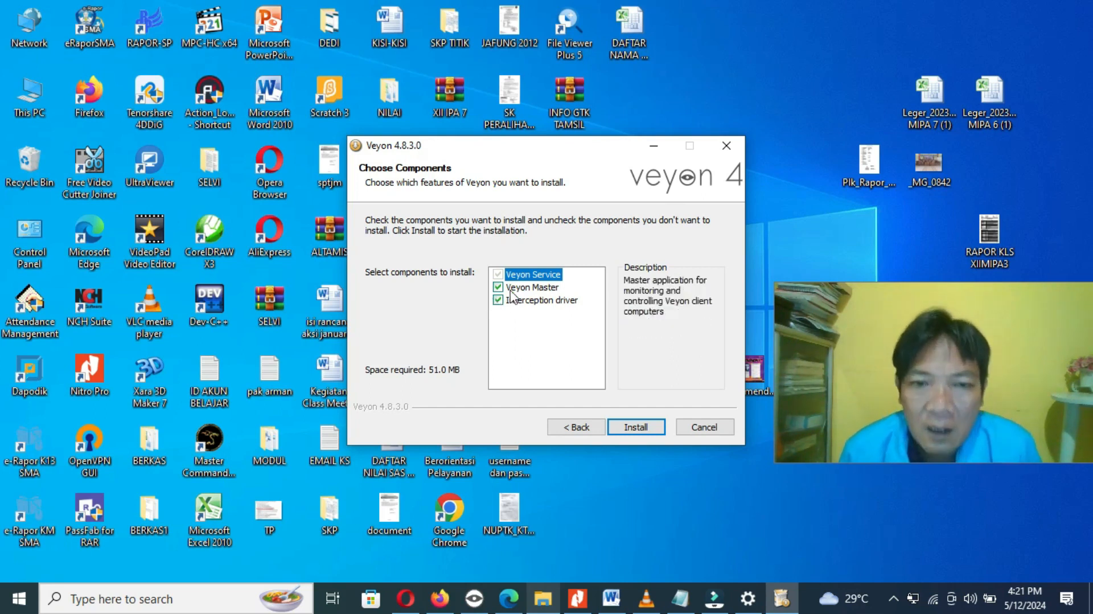
{"action": "mouse_move", "coordinate": [550, 293]}
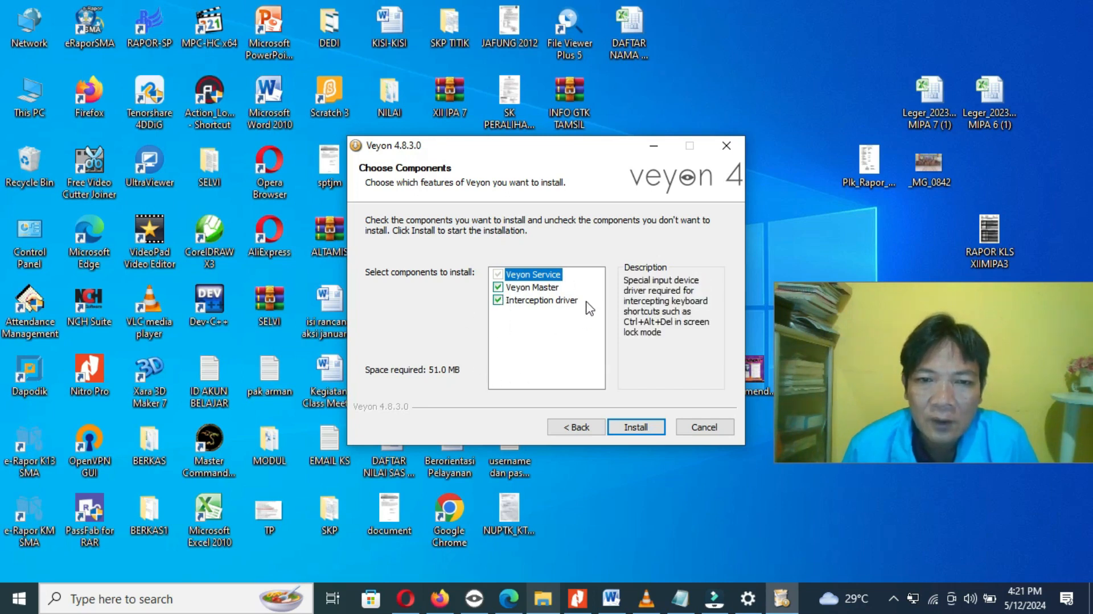
{"action": "left_click", "coordinate": [498, 288]}
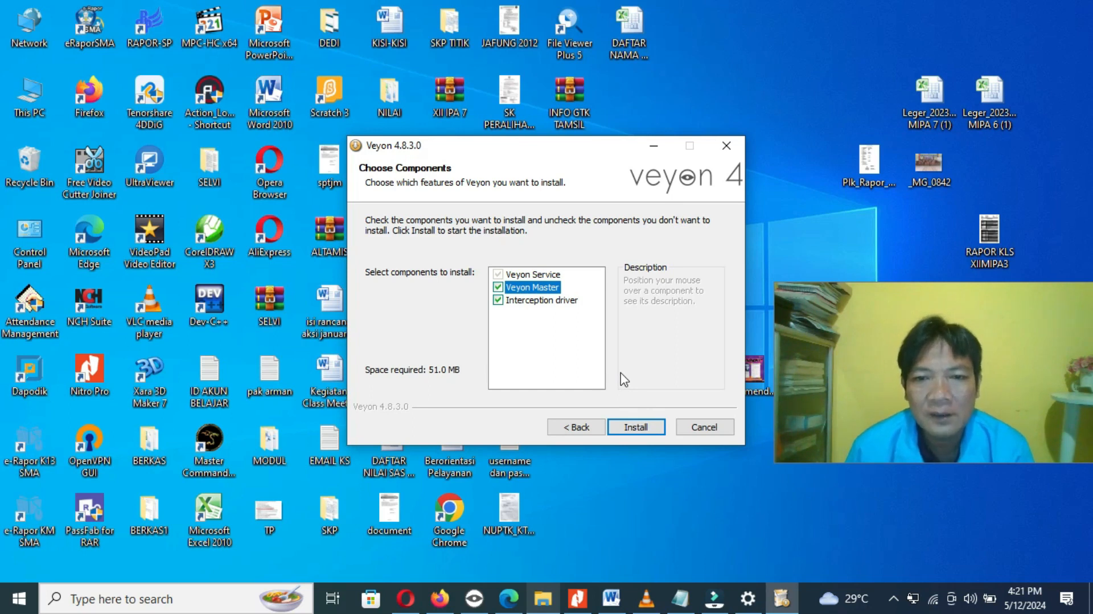
{"action": "left_click", "coordinate": [636, 428]}
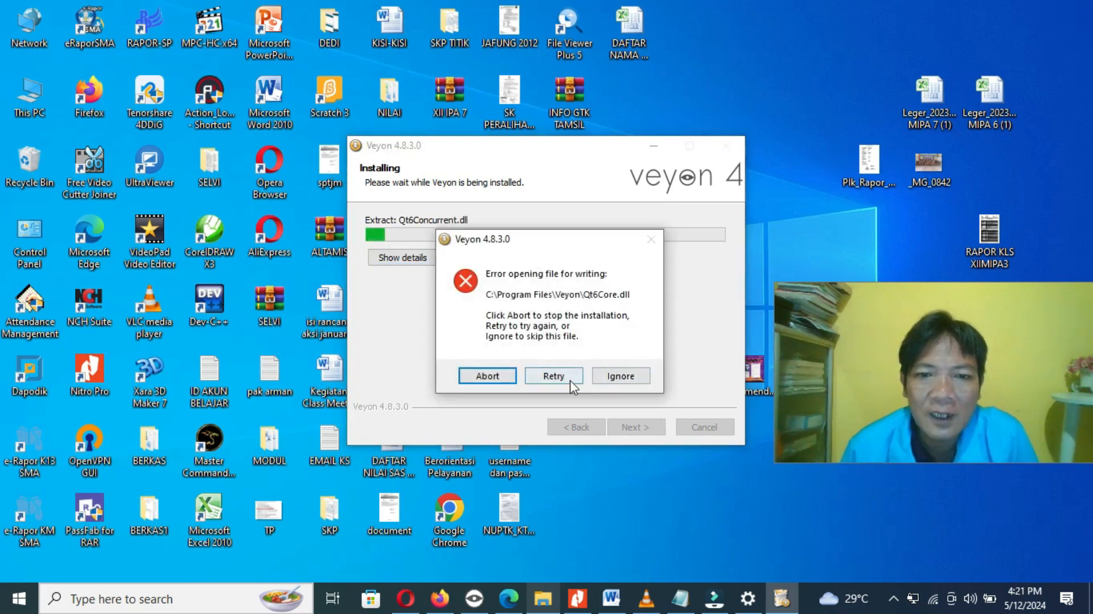
{"action": "left_click", "coordinate": [509, 379]}
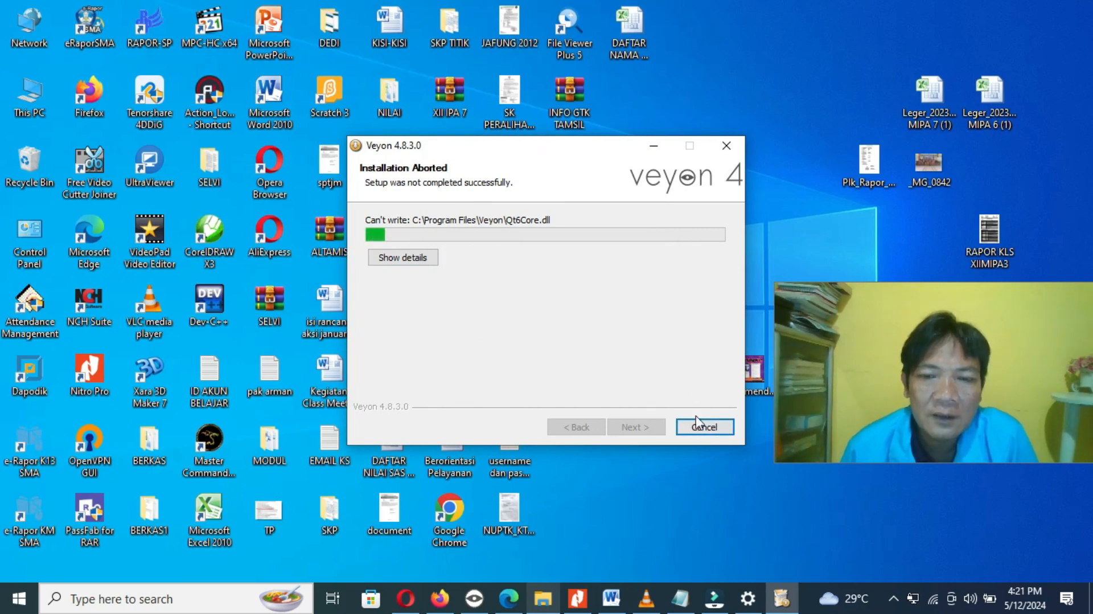
{"action": "left_click", "coordinate": [705, 426]}
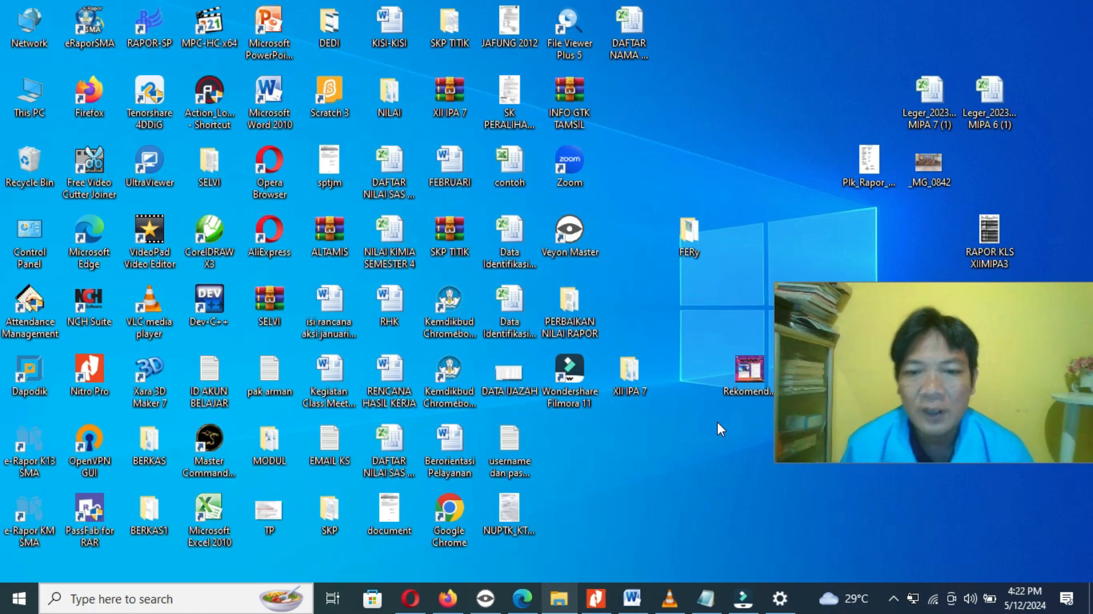
{"action": "left_click", "coordinate": [730, 320]}
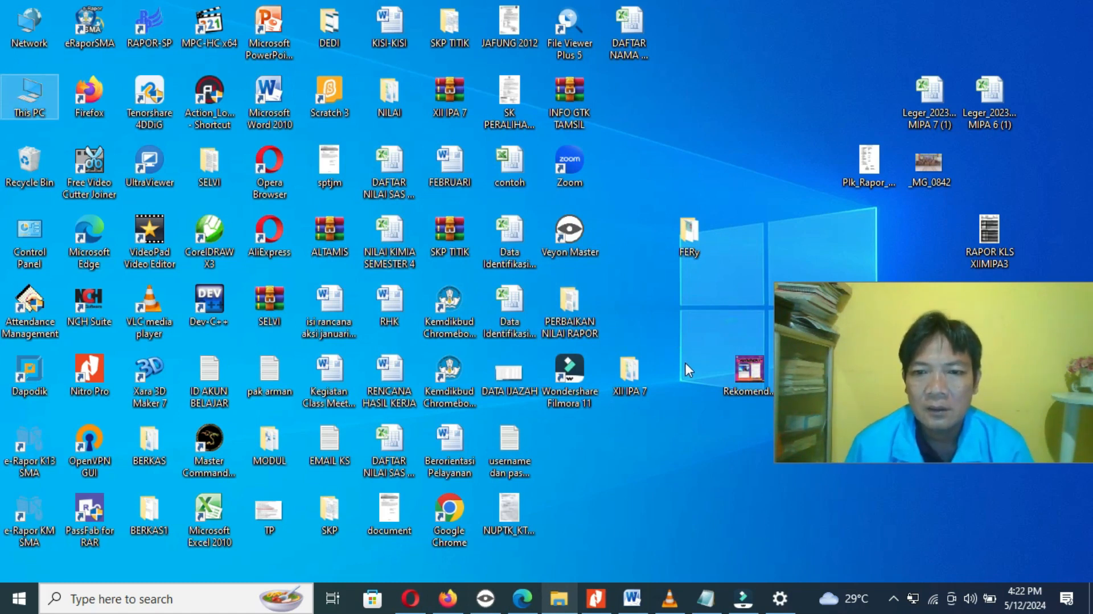
{"action": "right_click", "coordinate": [693, 340]}
{"action": "left_click", "coordinate": [713, 391]}
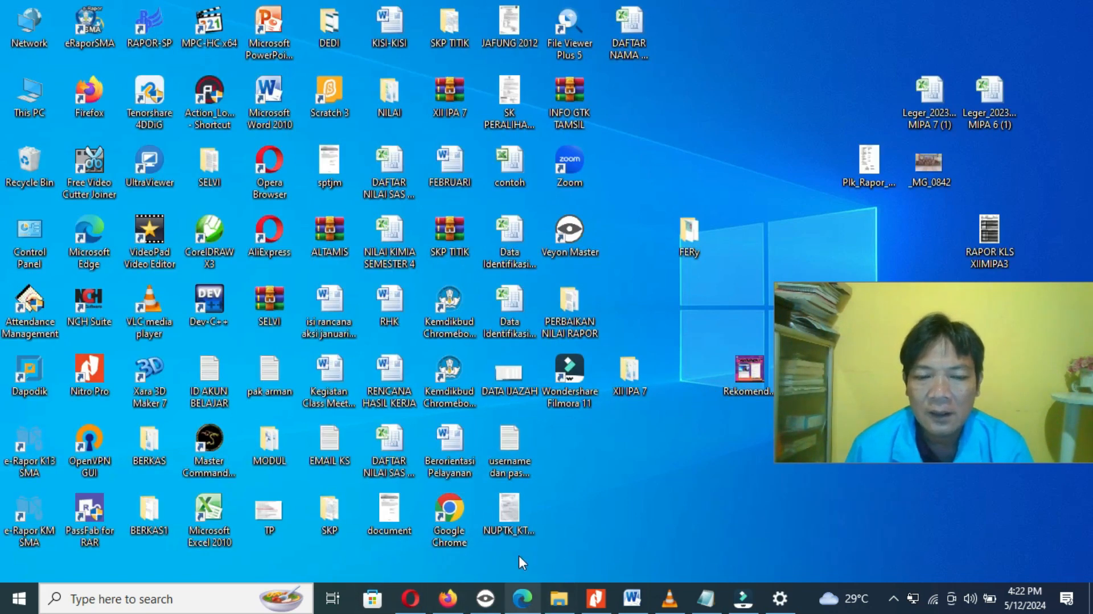
Open Veyon Configurator from the Veyon program group and move its window clear of the webcam overlay
{"action": "left_click", "coordinate": [32, 595]}
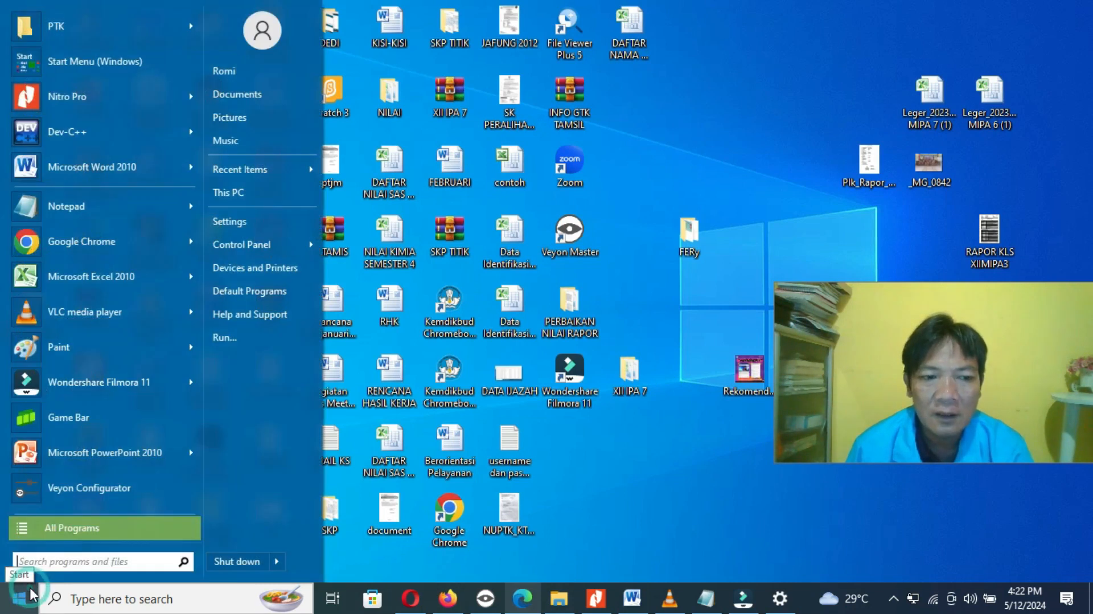
{"action": "left_click", "coordinate": [64, 538]}
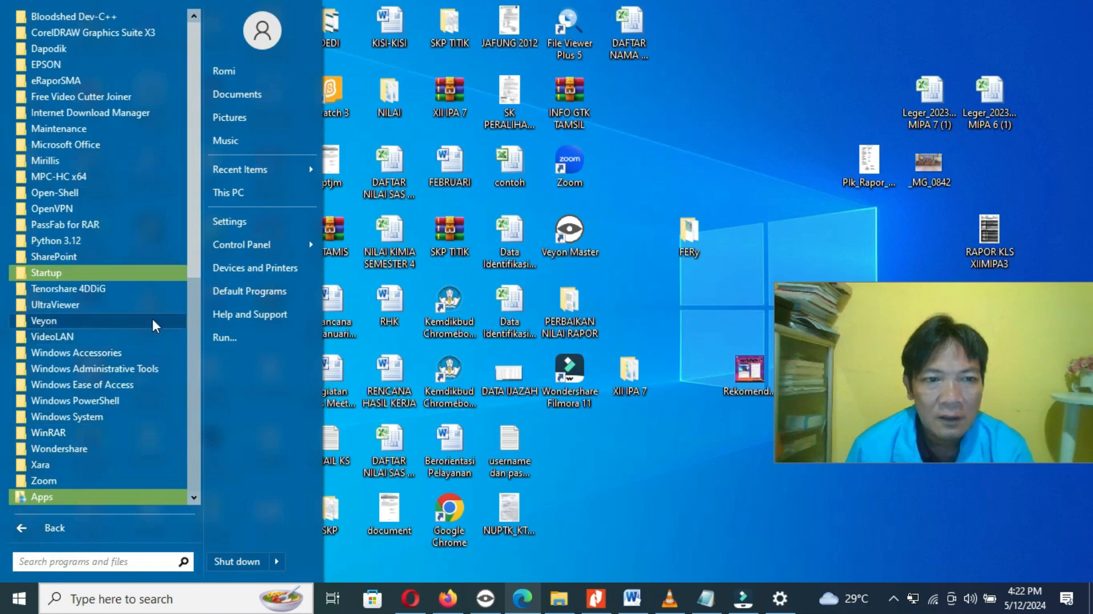
{"action": "left_click", "coordinate": [199, 281]}
{"action": "left_click_drag", "start_coordinate": [198, 281], "coordinate": [197, 491]}
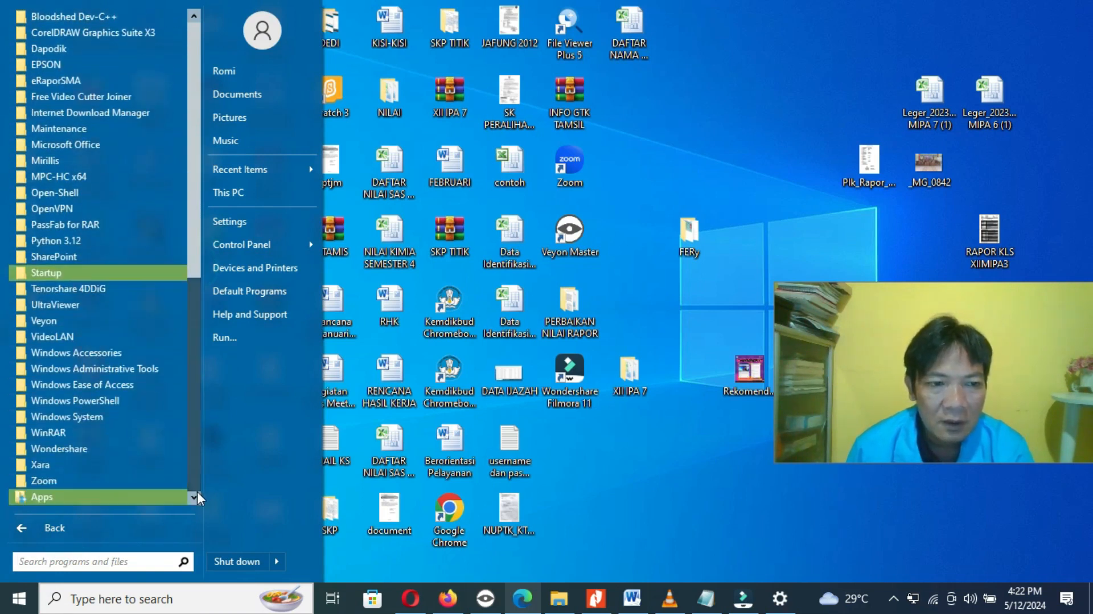
{"action": "left_click", "coordinate": [53, 323]}
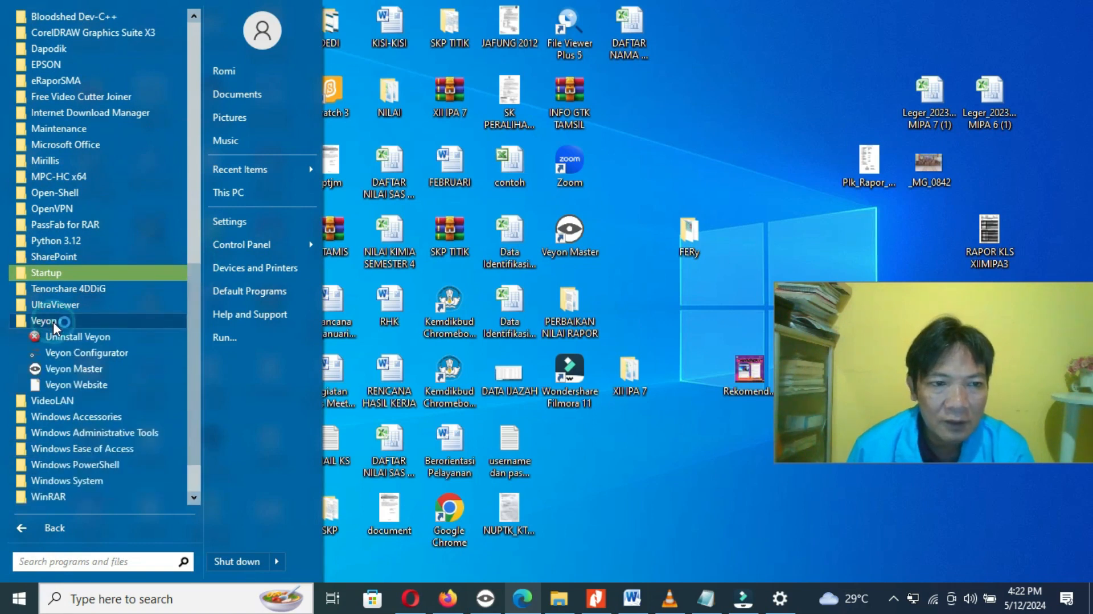
{"action": "left_click", "coordinate": [71, 354]}
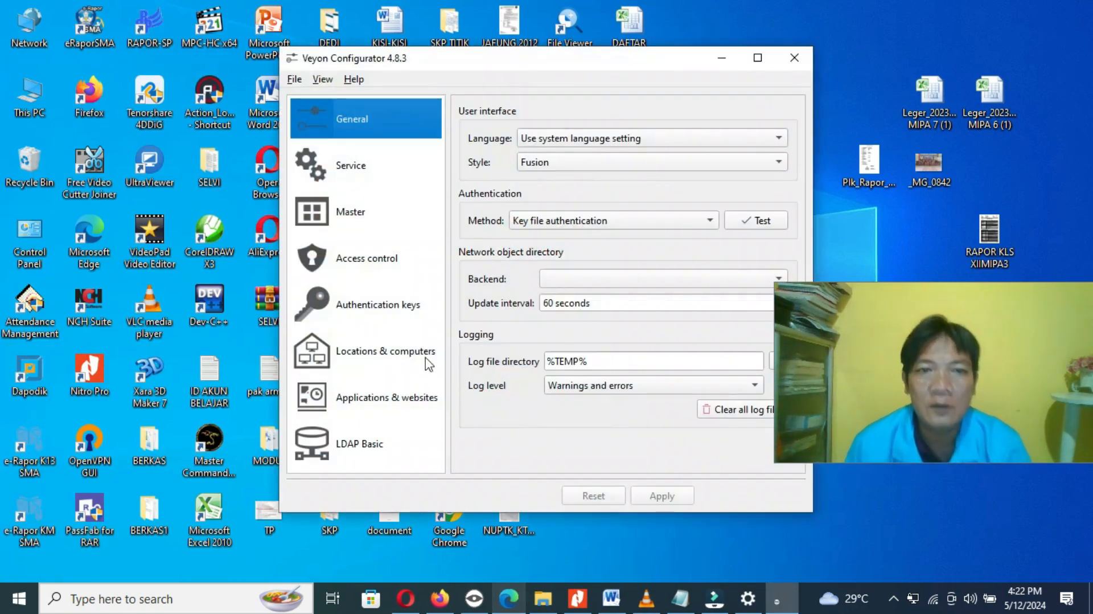
{"action": "left_click_drag", "start_coordinate": [491, 64], "coordinate": [391, 65]}
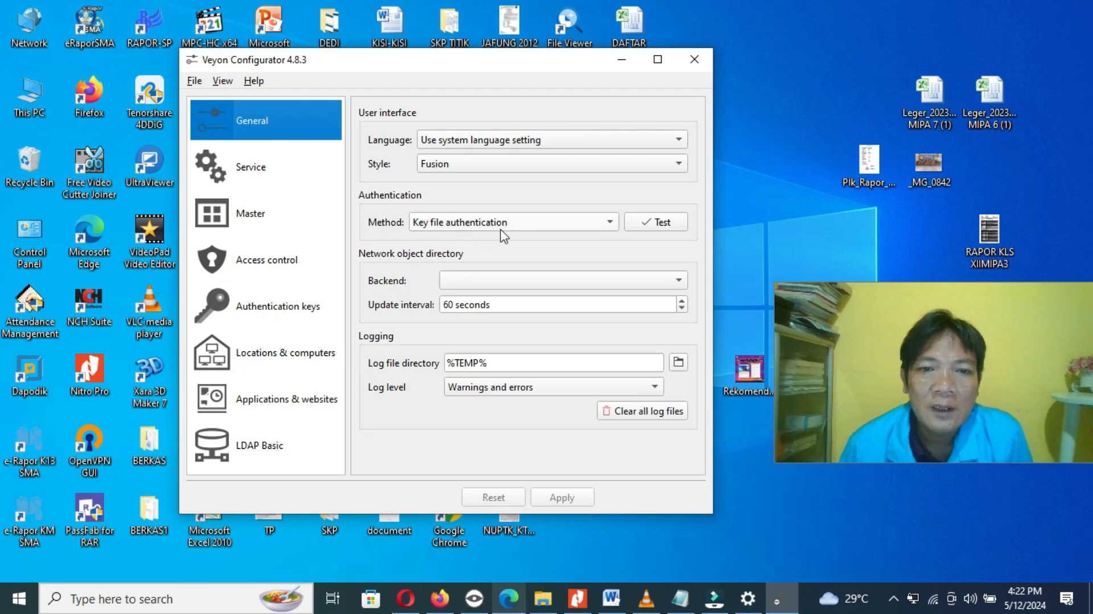
Switch Veyon's authentication method to Logon authentication and back to Key file authentication
{"action": "left_click", "coordinate": [535, 225]}
{"action": "left_click", "coordinate": [536, 225]}
{"action": "left_click", "coordinate": [532, 222]}
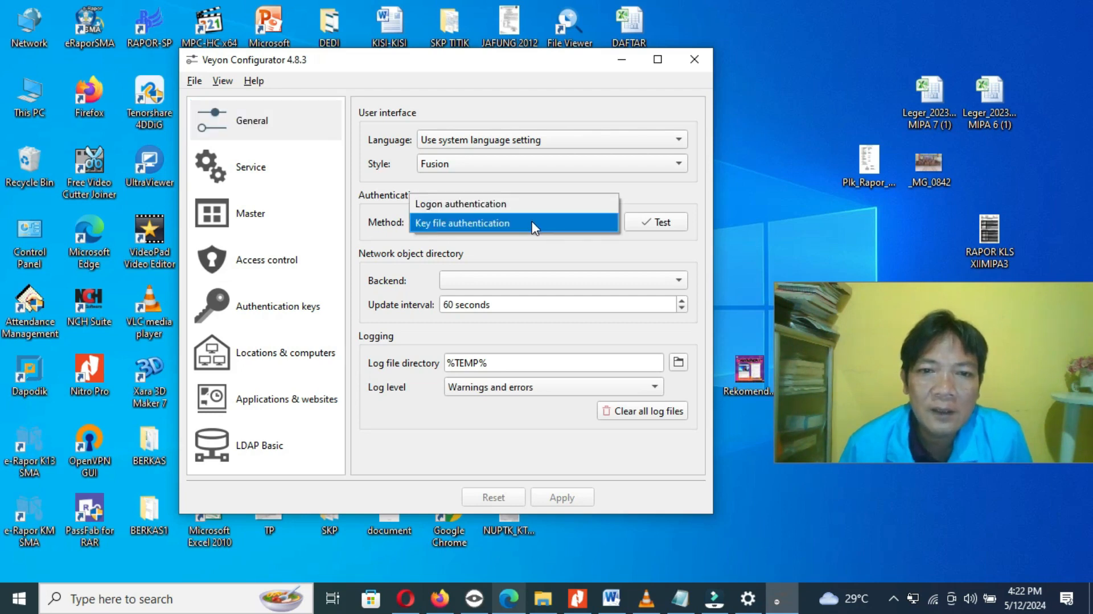
{"action": "left_click", "coordinate": [515, 205]}
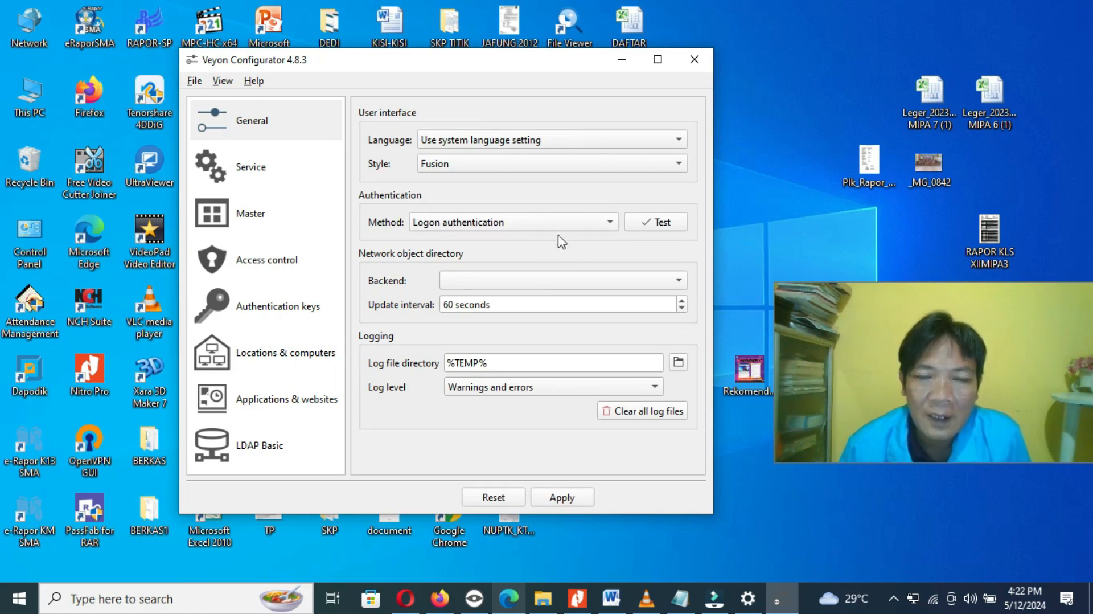
{"action": "left_click", "coordinate": [496, 221]}
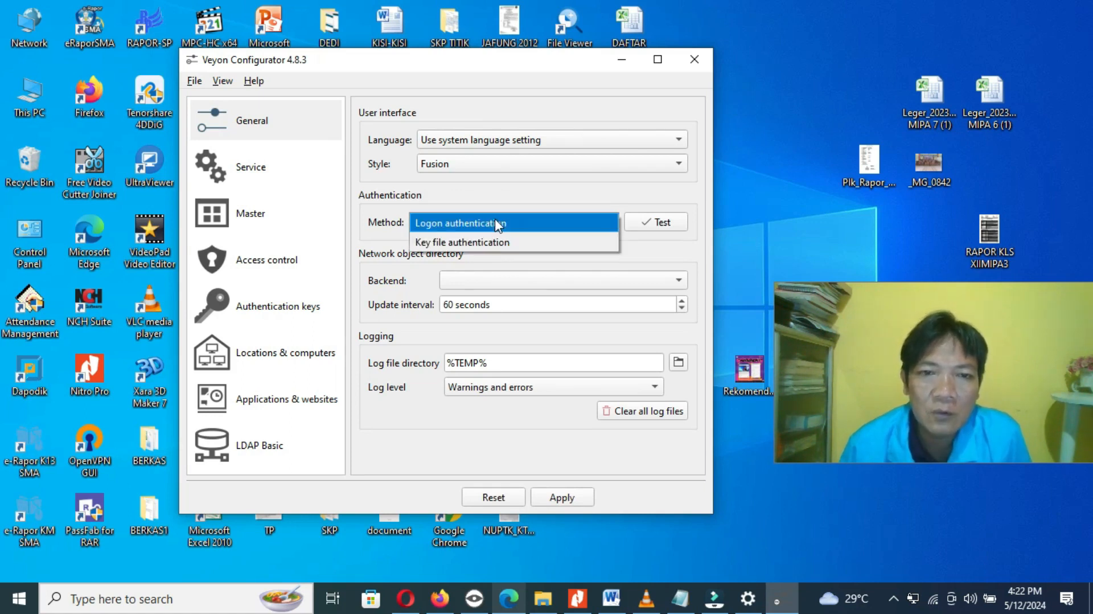
{"action": "left_click", "coordinate": [507, 251]}
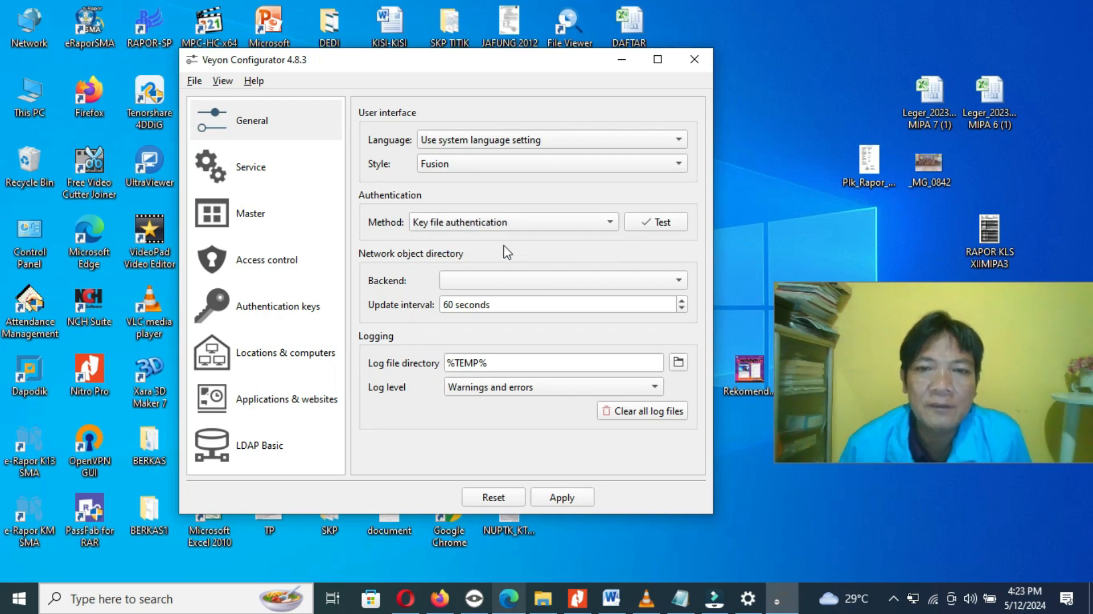
Toggle the authentication method once more and leave it on Key file authentication
{"action": "left_click", "coordinate": [449, 222]}
{"action": "left_click", "coordinate": [447, 204]}
{"action": "left_click", "coordinate": [467, 231]}
{"action": "left_click", "coordinate": [458, 242]}
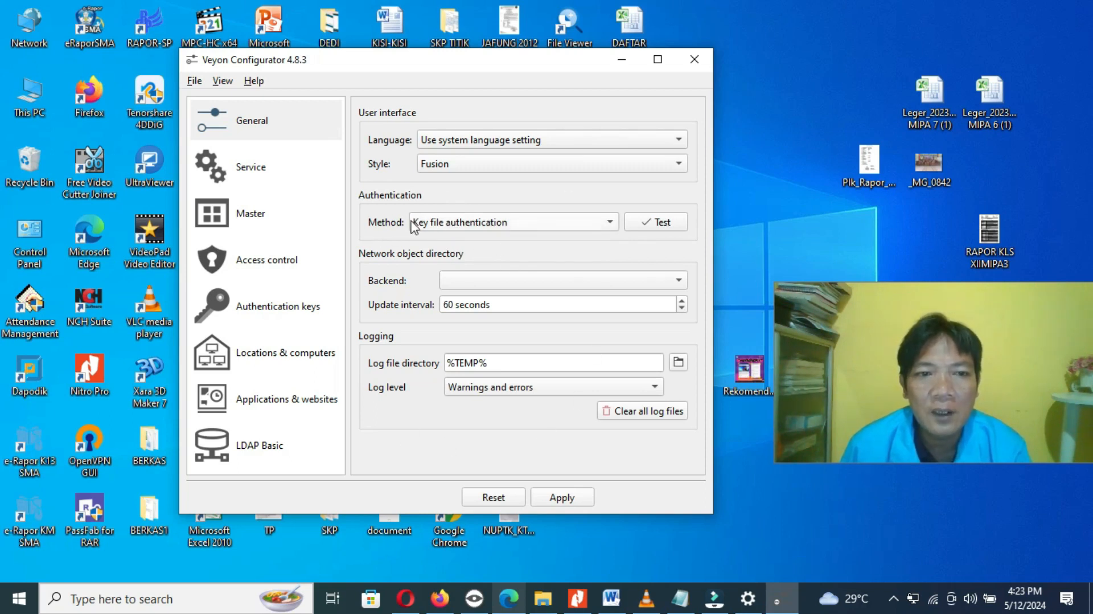
Look through the Service, Master and Access control configuration pages
{"action": "left_click", "coordinate": [258, 172]}
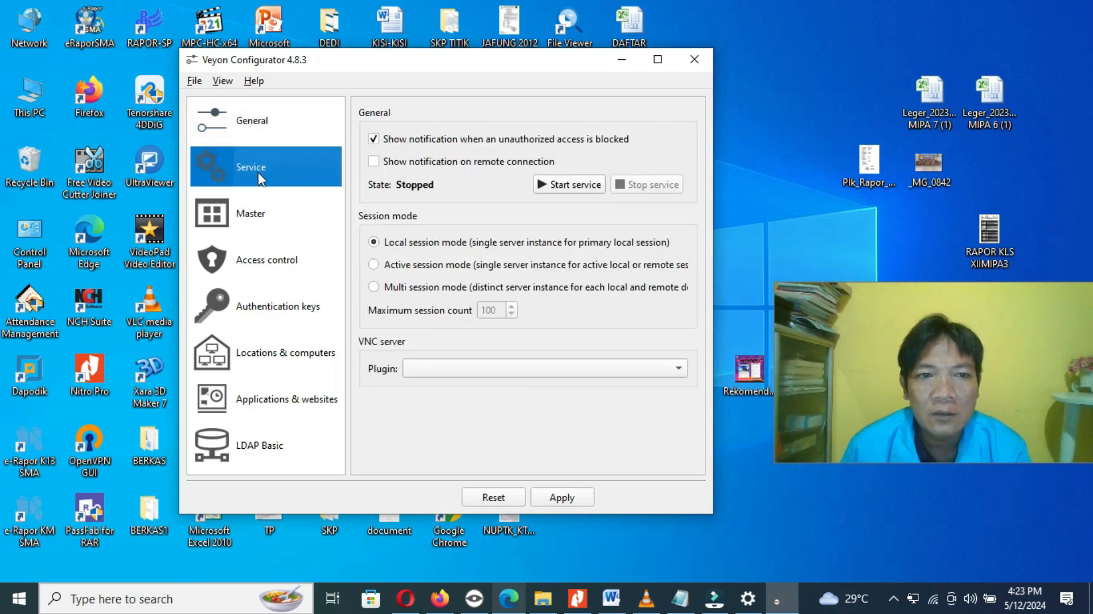
{"action": "left_click", "coordinate": [263, 217]}
{"action": "left_click", "coordinate": [266, 276]}
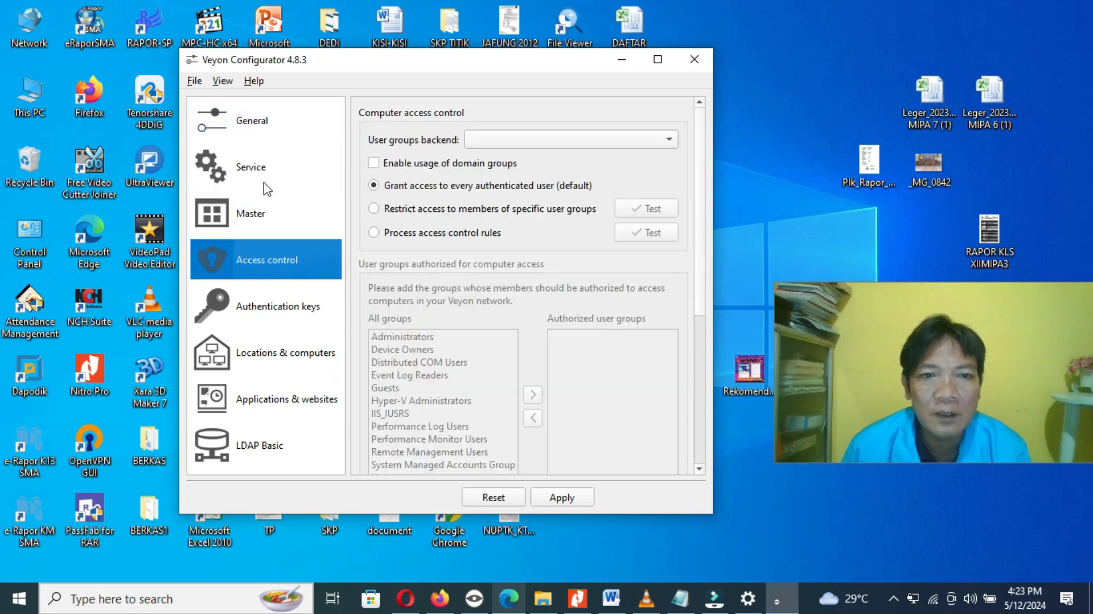
Create an authentication key pair named lab_komputer
{"action": "left_click", "coordinate": [294, 315]}
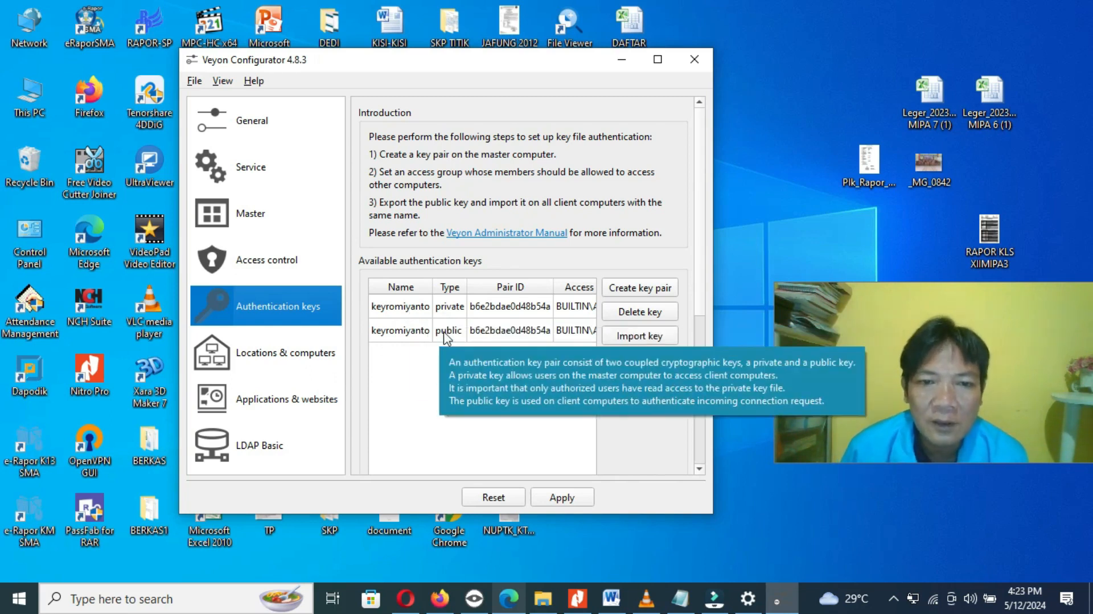
{"action": "left_click", "coordinate": [625, 290]}
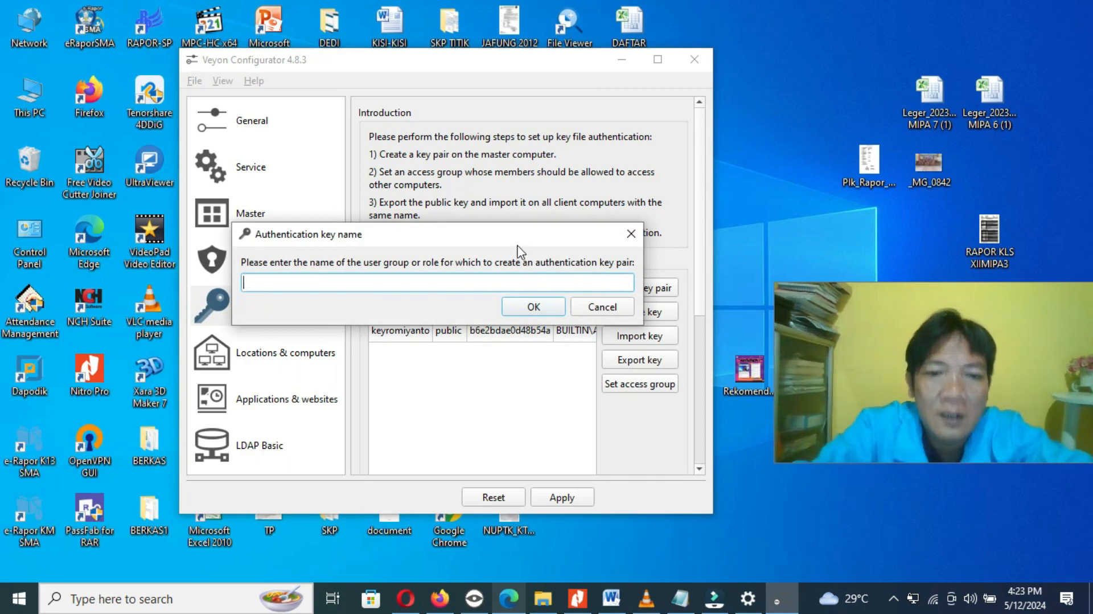
{"action": "type", "text": "lab"}
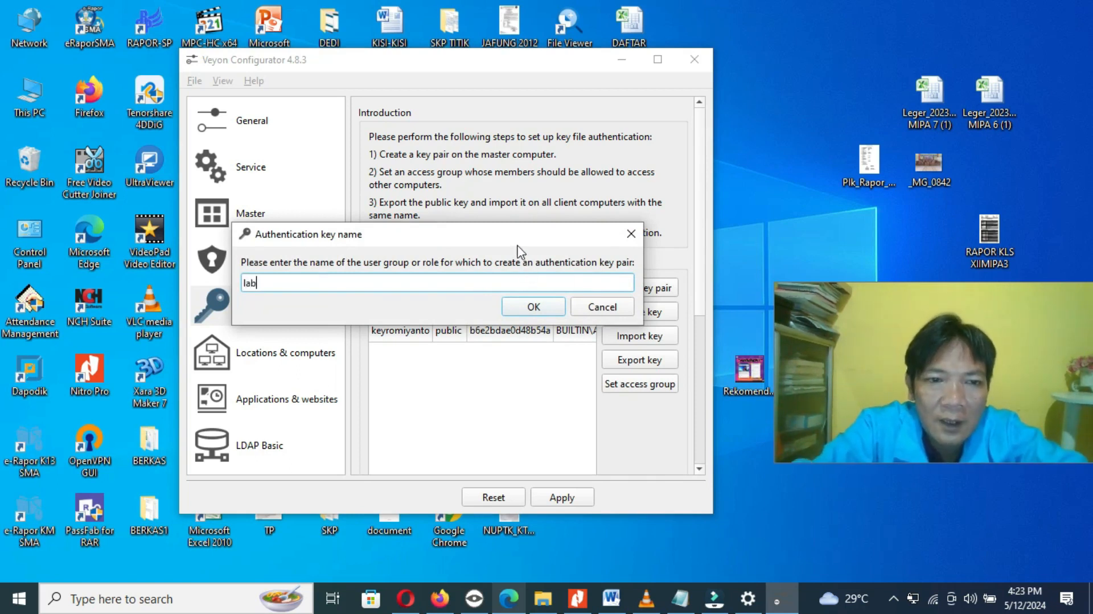
{"action": "type", "text": "_komputer"}
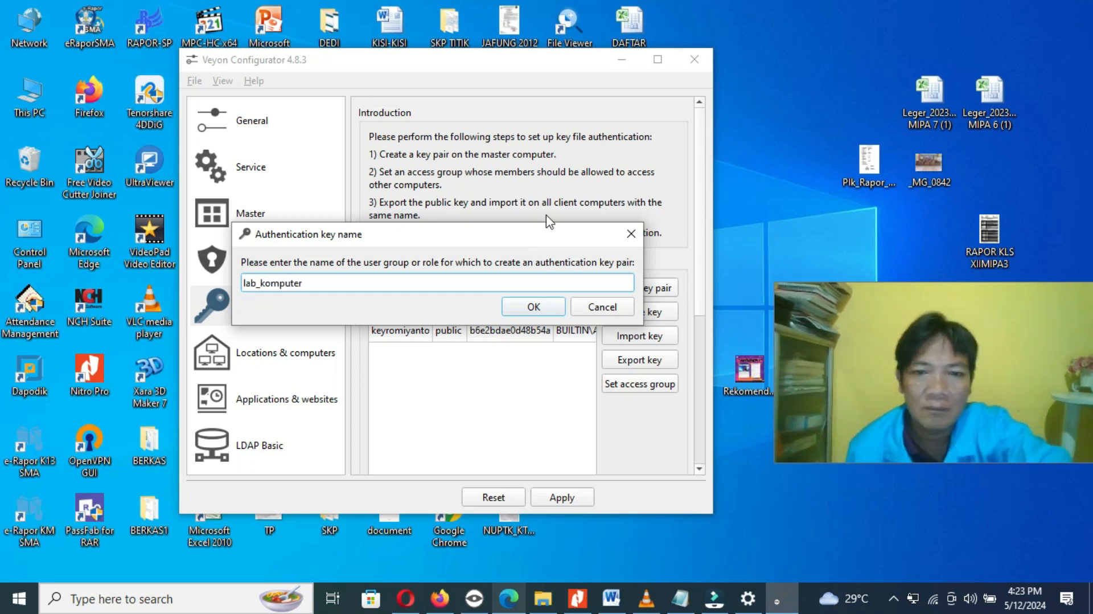
{"action": "left_click", "coordinate": [536, 307]}
{"action": "left_click", "coordinate": [589, 307]}
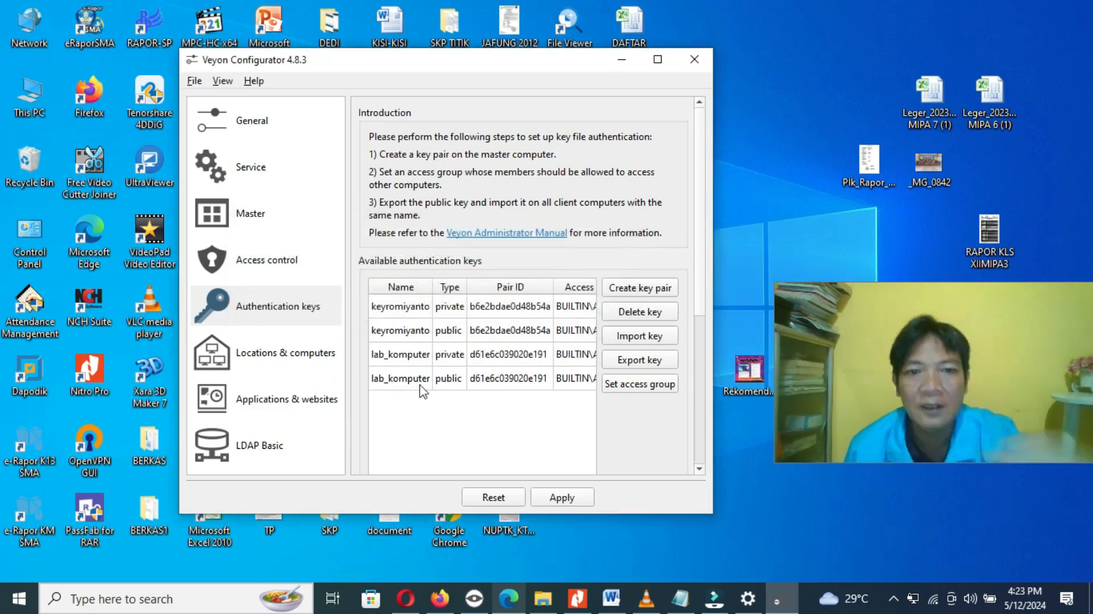
Examine the private and public lab_komputer entries among the available authentication keys
{"action": "left_click", "coordinate": [395, 355]}
{"action": "left_click", "coordinate": [417, 379]}
{"action": "left_click", "coordinate": [405, 359]}
{"action": "left_click", "coordinate": [408, 380]}
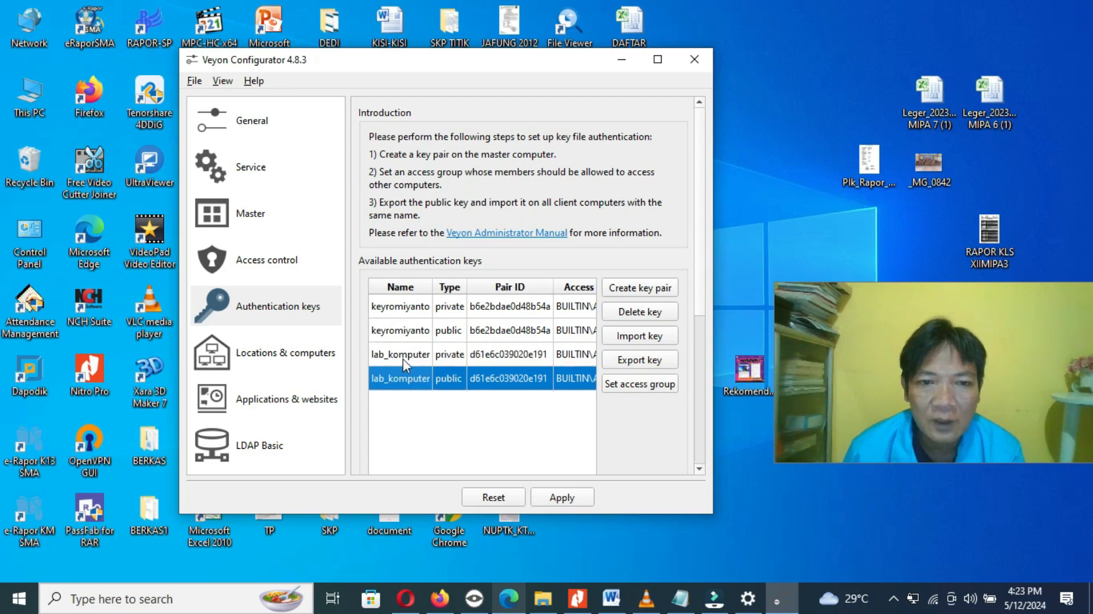
{"action": "left_click", "coordinate": [403, 359]}
{"action": "left_click", "coordinate": [408, 376]}
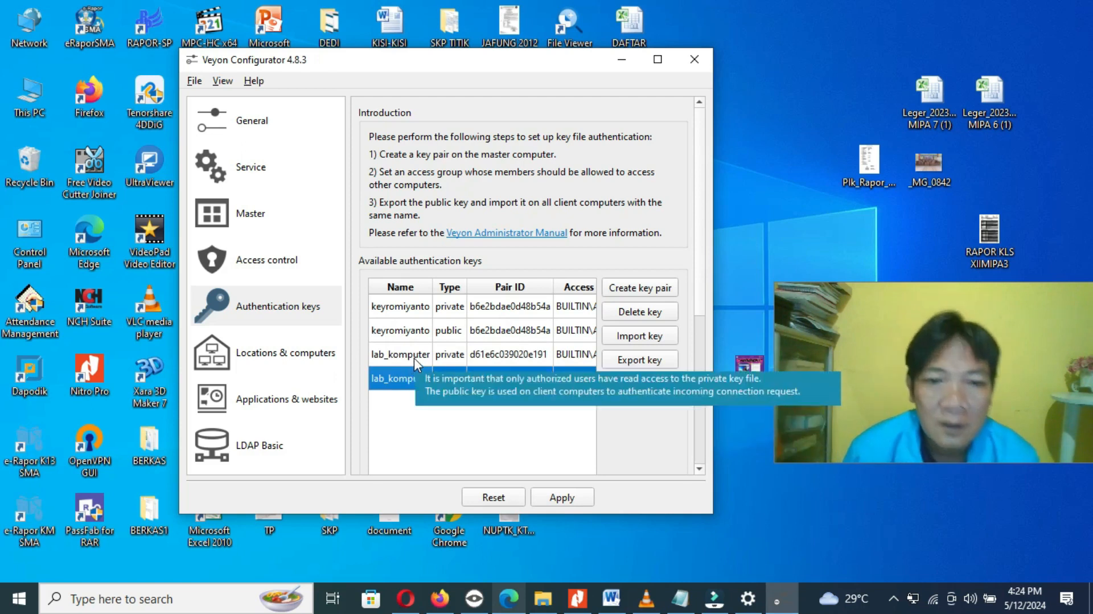
{"action": "left_click", "coordinate": [425, 359]}
{"action": "left_click", "coordinate": [428, 381]}
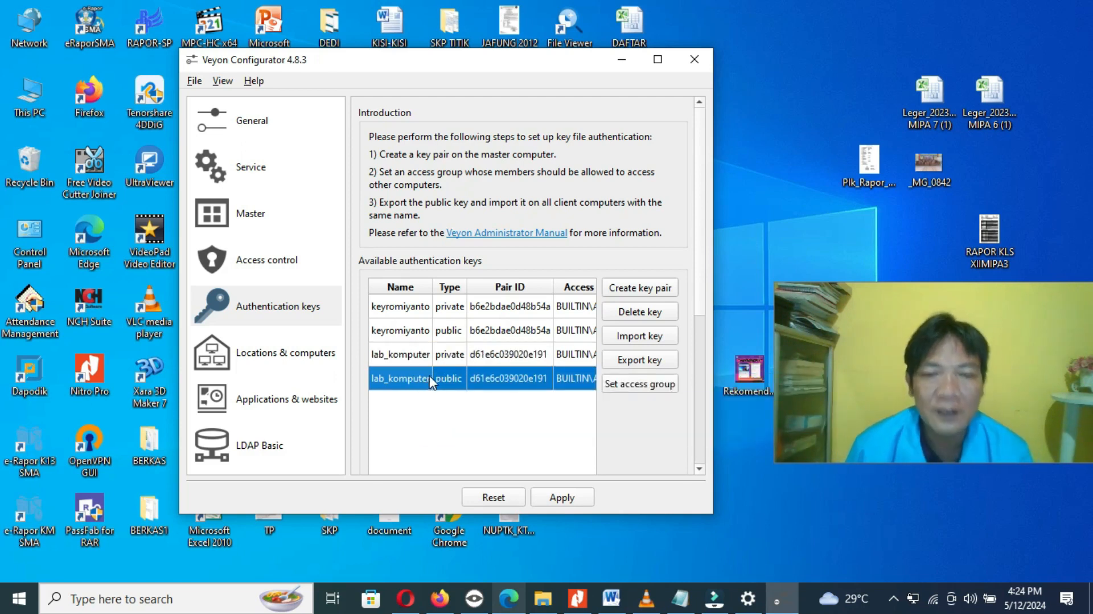
{"action": "left_click", "coordinate": [436, 362]}
{"action": "left_click", "coordinate": [414, 378]}
{"action": "left_click", "coordinate": [415, 357]}
{"action": "left_click", "coordinate": [414, 376]}
{"action": "left_click", "coordinate": [405, 354]}
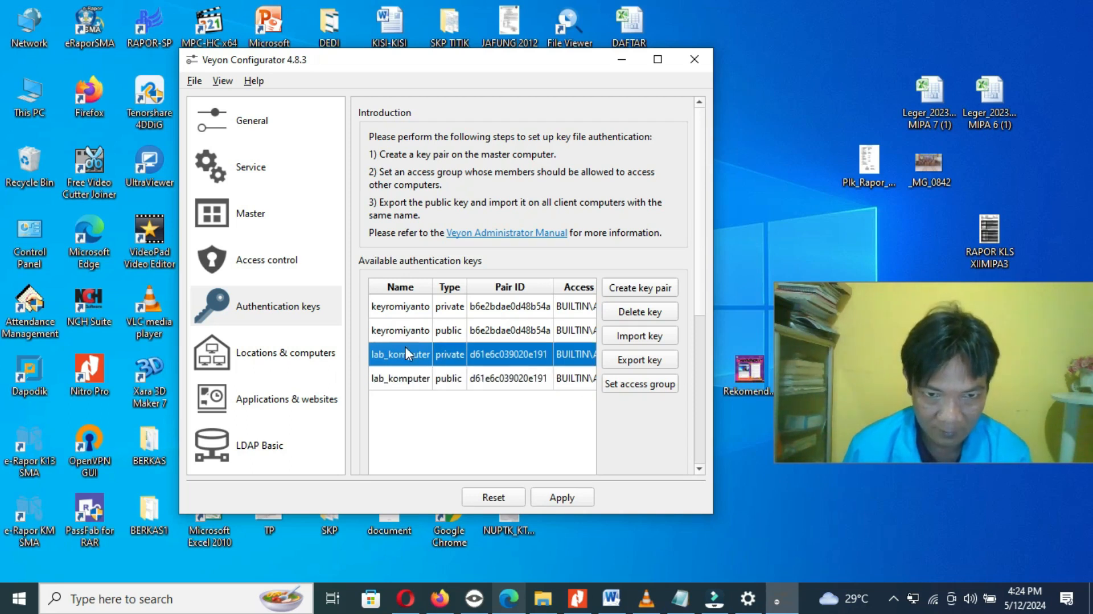
{"action": "left_click", "coordinate": [411, 381]}
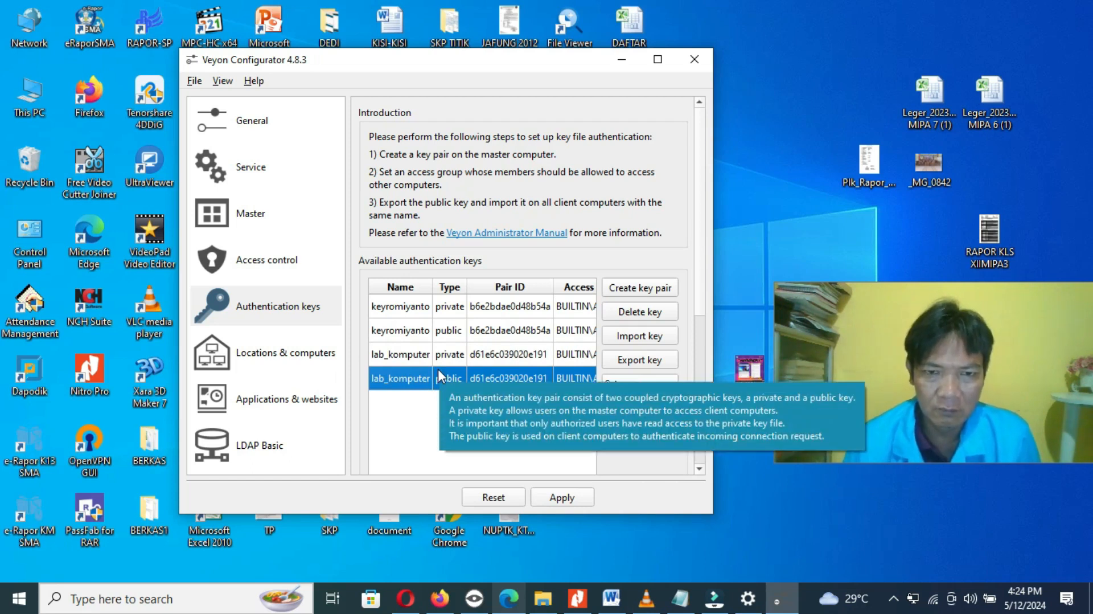
{"action": "left_click", "coordinate": [405, 356]}
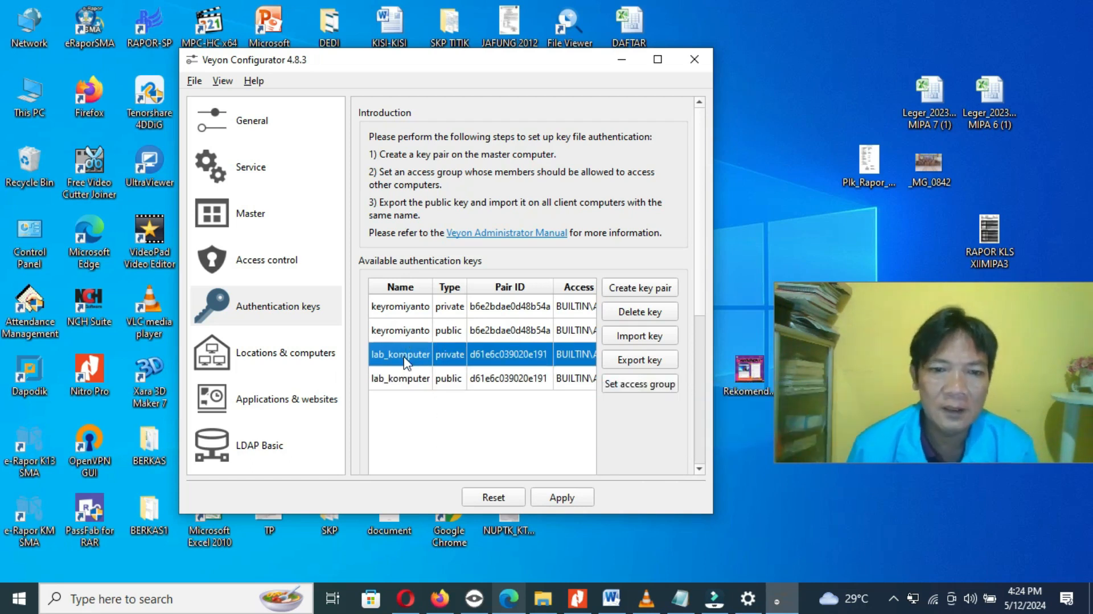
{"action": "left_click", "coordinate": [404, 373]}
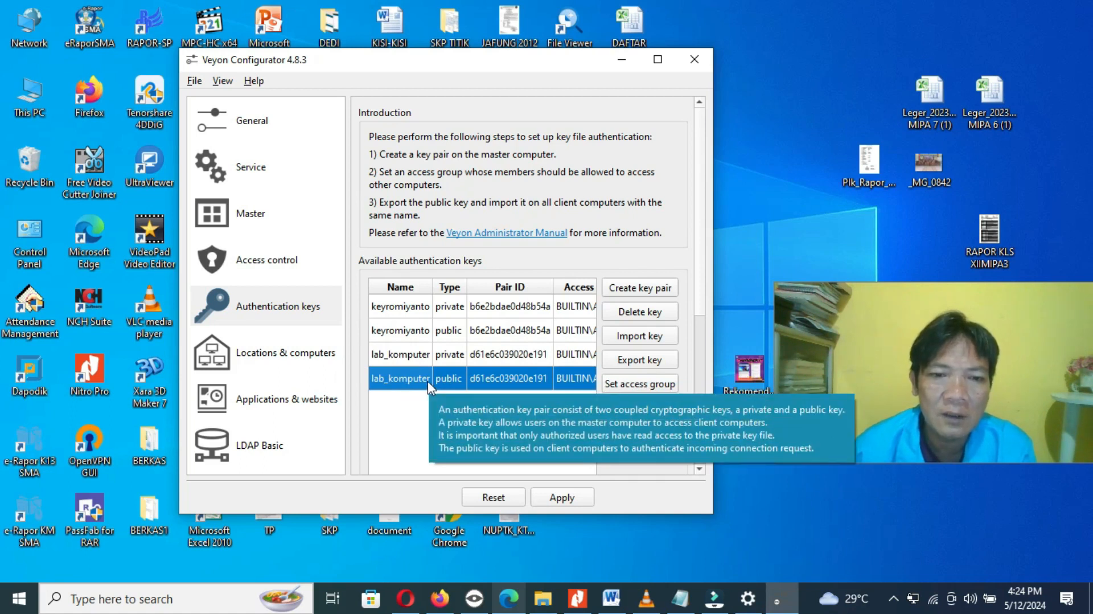
{"action": "left_click", "coordinate": [407, 358]}
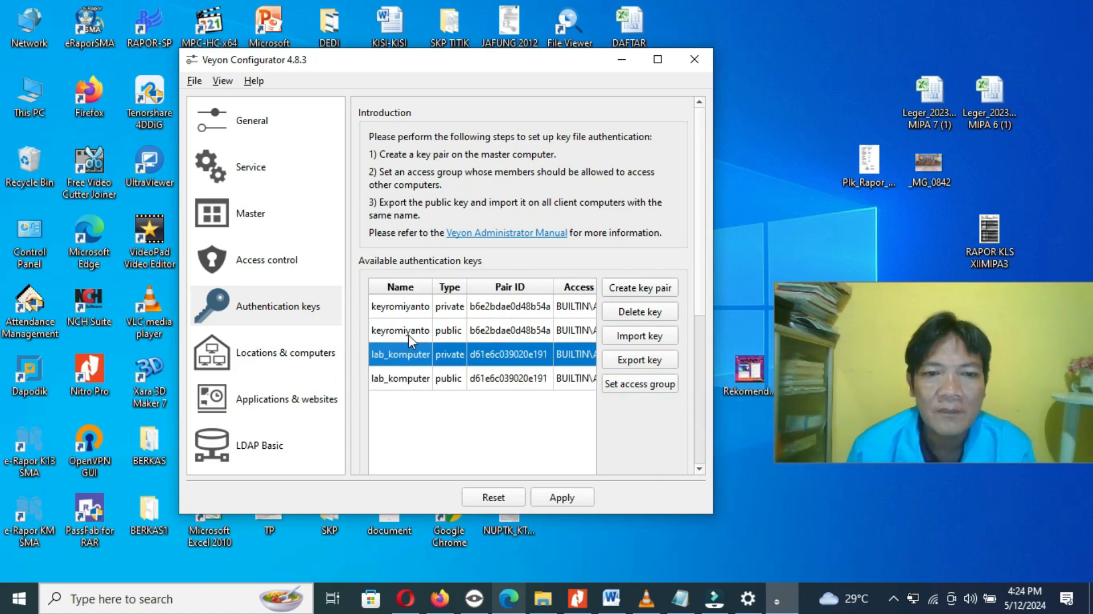
{"action": "left_click", "coordinate": [417, 311]}
{"action": "left_click", "coordinate": [403, 350]}
{"action": "left_click", "coordinate": [415, 380]}
{"action": "left_click", "coordinate": [414, 354]}
{"action": "left_click", "coordinate": [417, 381]}
{"action": "left_click", "coordinate": [416, 354]}
Export the public lab_komputer key to the Downloads folder as lab_komputer_public_key in PEM format
{"action": "left_click", "coordinate": [416, 385]}
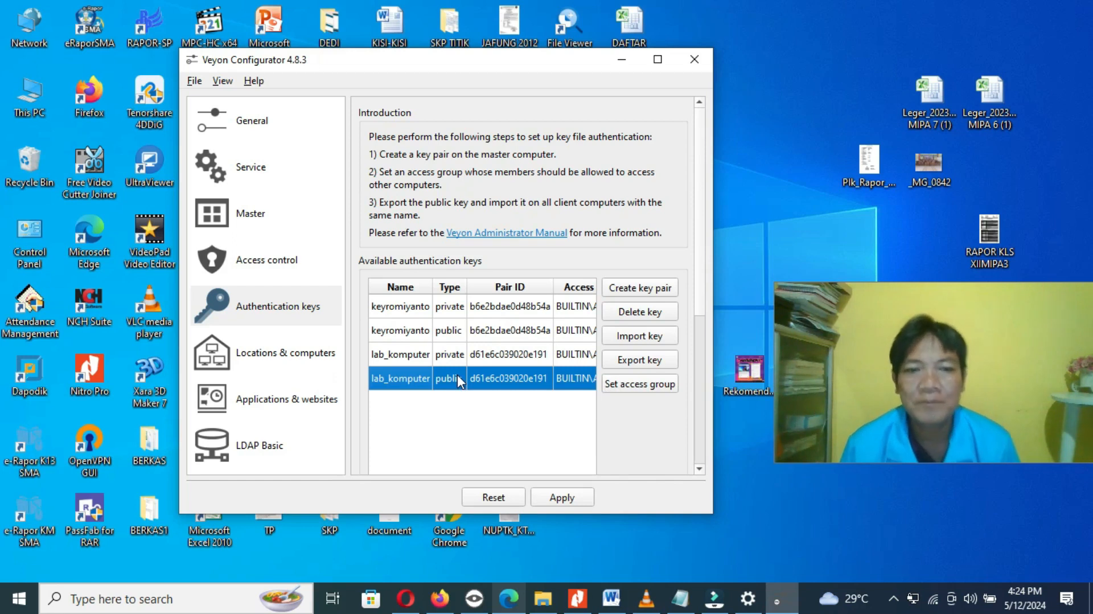
{"action": "left_click", "coordinate": [633, 365]}
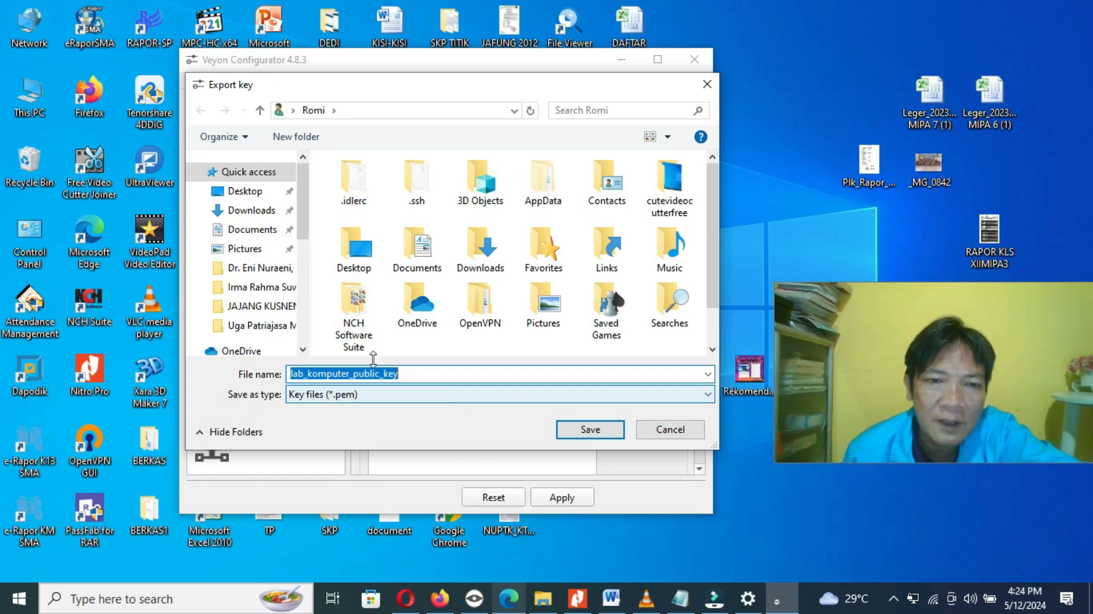
{"action": "left_click", "coordinate": [266, 215]}
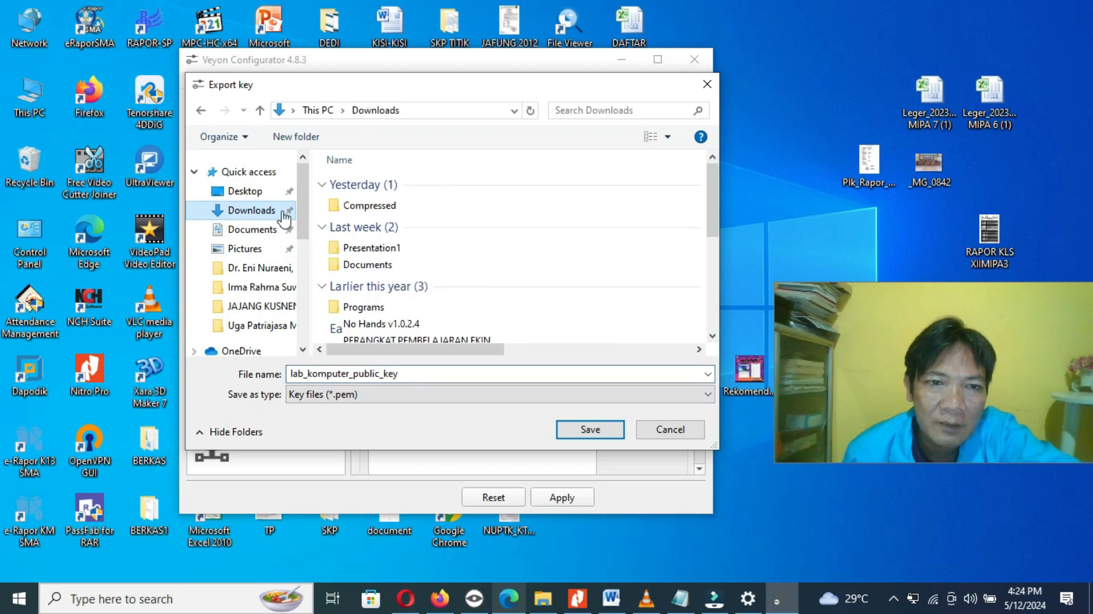
{"action": "left_click", "coordinate": [338, 377]}
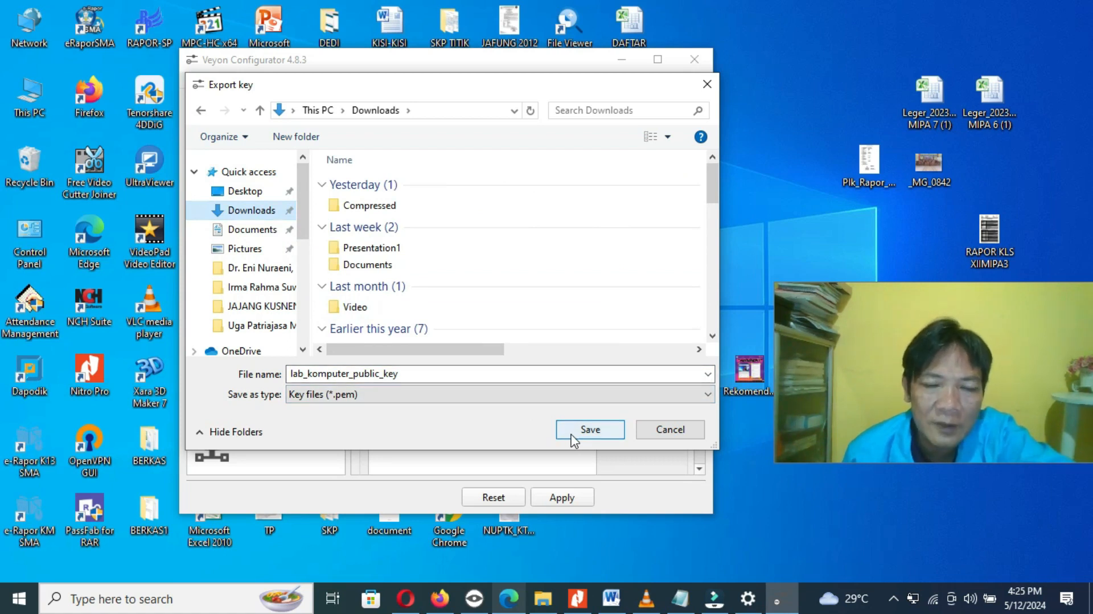
{"action": "left_click", "coordinate": [590, 429]}
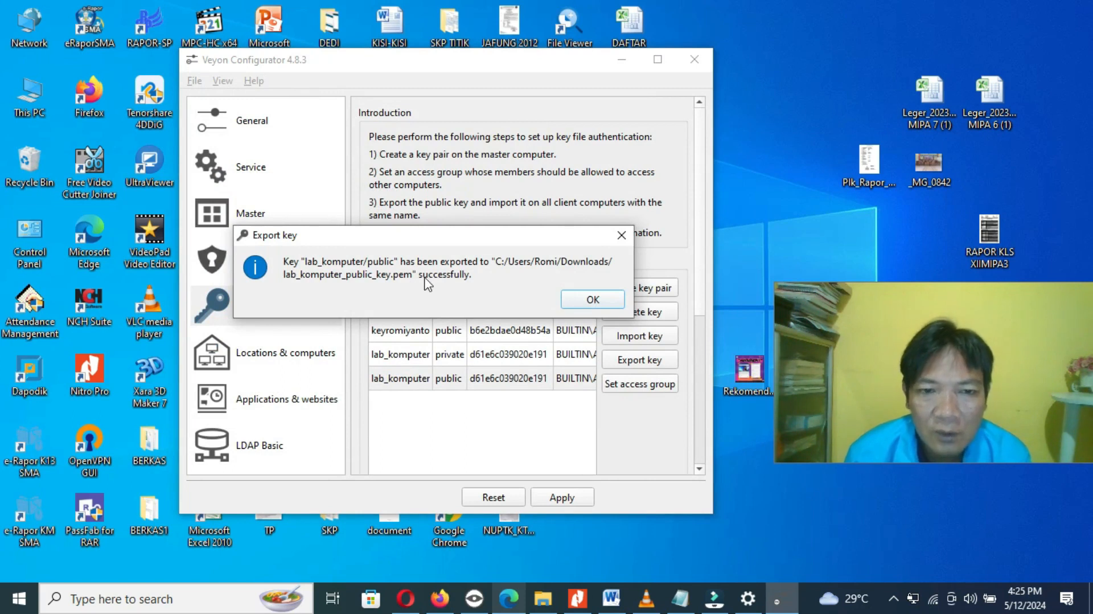
{"action": "left_click", "coordinate": [583, 303]}
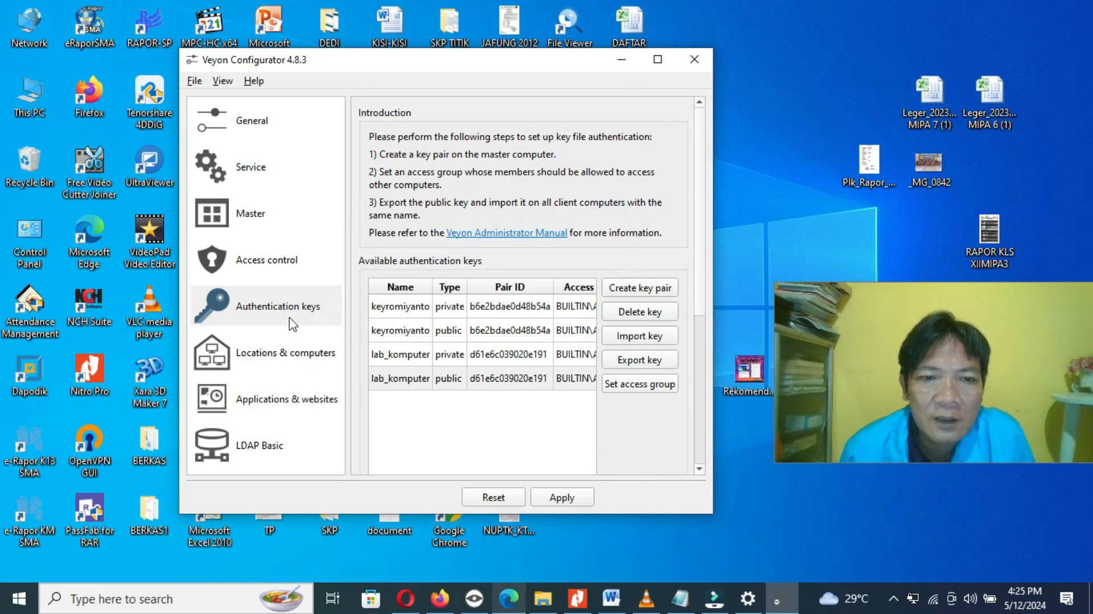
Add a new location to the builtin directory under Locations & computers
{"action": "left_click", "coordinate": [295, 359]}
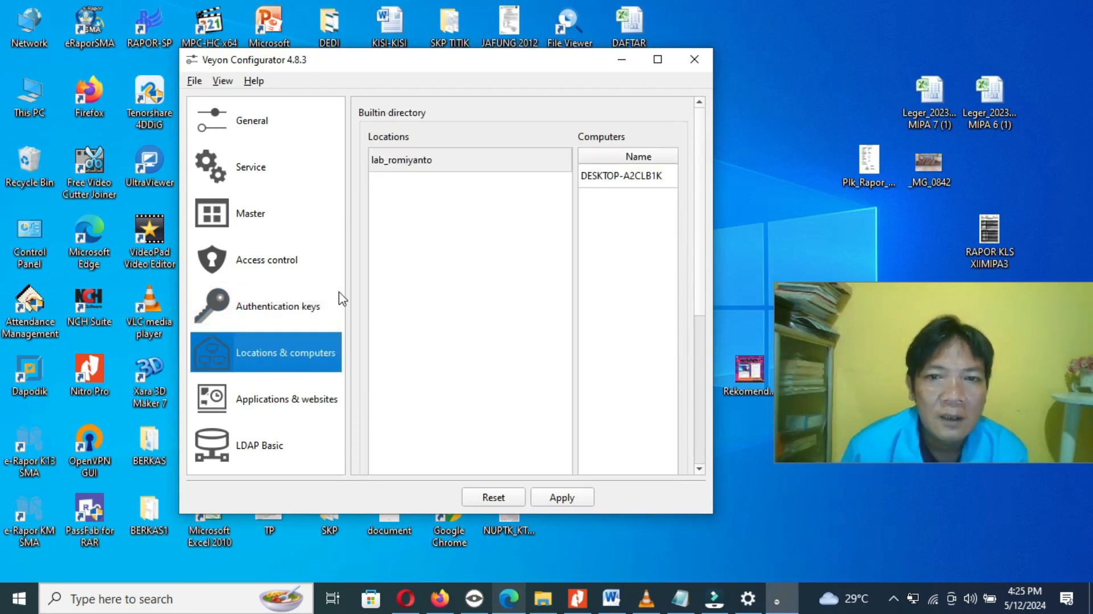
{"action": "scroll", "coordinate": [445, 350], "scroll_direction": "down", "scroll_amount": 2}
{"action": "scroll", "coordinate": [445, 349], "scroll_direction": "down", "scroll_amount": 3}
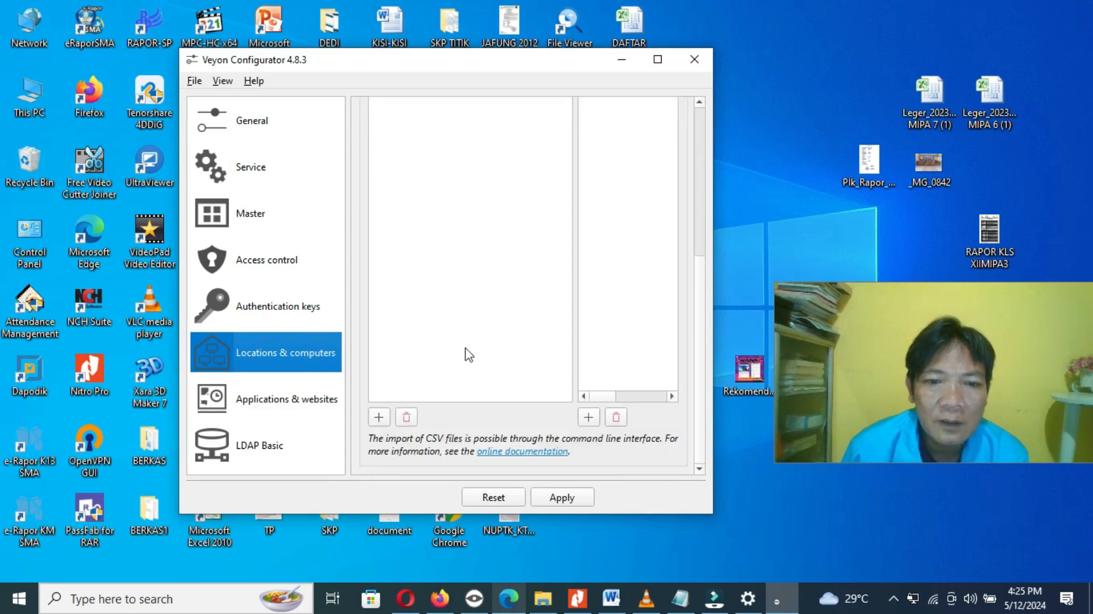
{"action": "scroll", "coordinate": [466, 353], "scroll_direction": "up", "scroll_amount": 5}
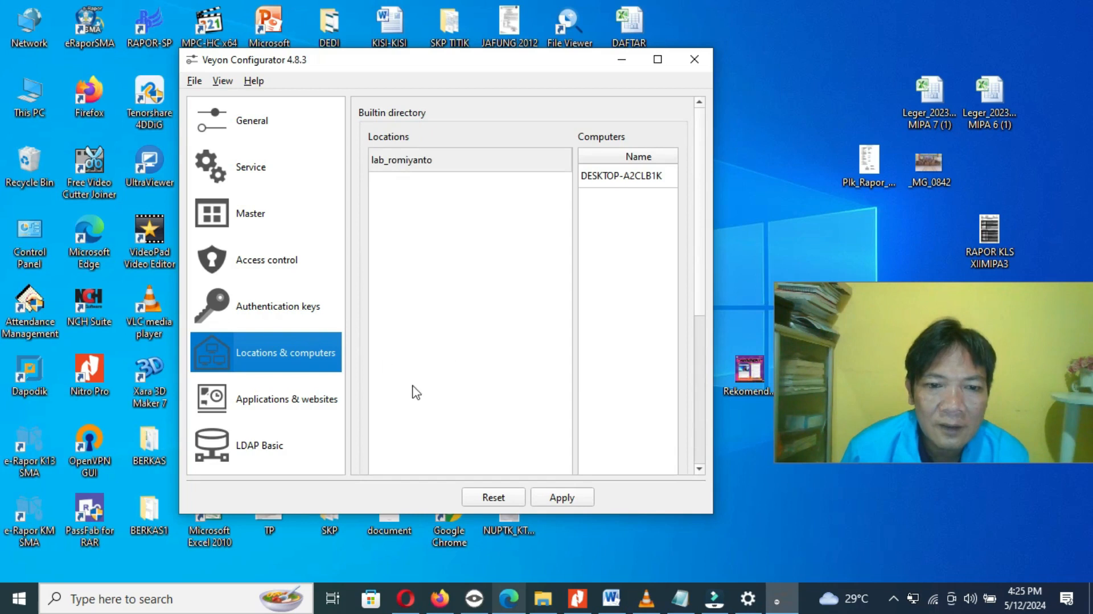
{"action": "scroll", "coordinate": [416, 398], "scroll_direction": "down", "scroll_amount": 3}
{"action": "scroll", "coordinate": [425, 426], "scroll_direction": "down", "scroll_amount": 1}
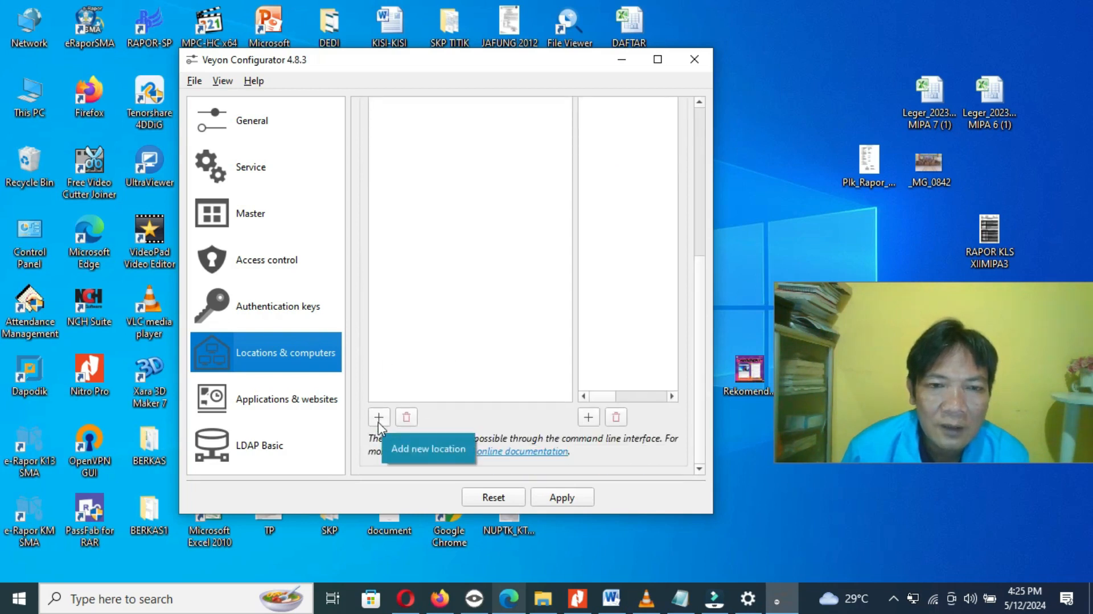
{"action": "left_click", "coordinate": [378, 423]}
{"action": "scroll", "coordinate": [405, 397], "scroll_direction": "up", "scroll_amount": 4}
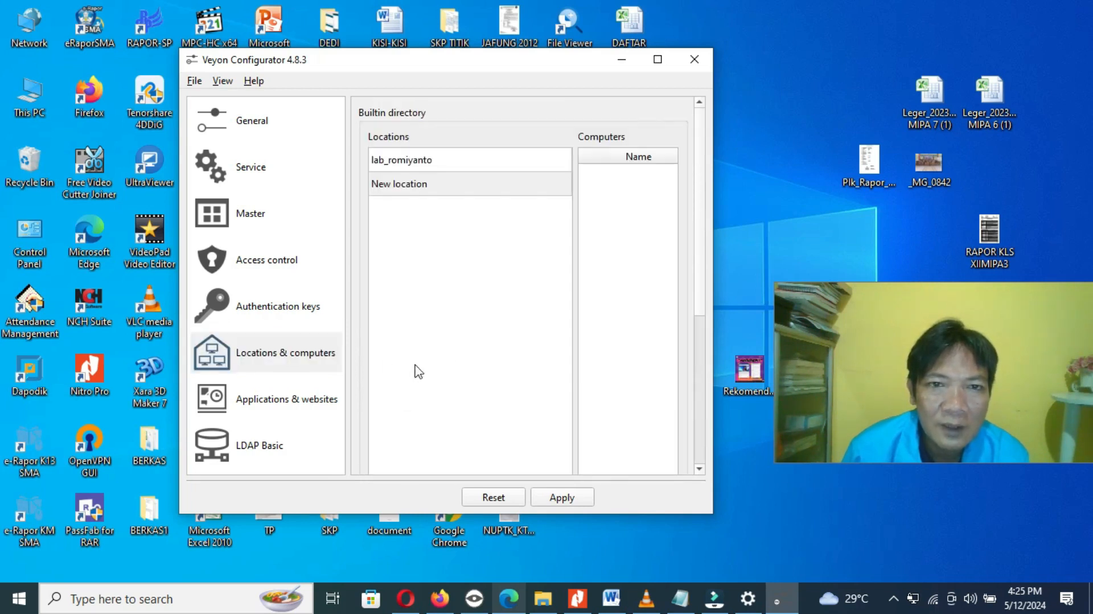
Rename the new location to komp_server and apply the configuration
{"action": "double_click", "coordinate": [410, 191]}
{"action": "left_click", "coordinate": [456, 188]}
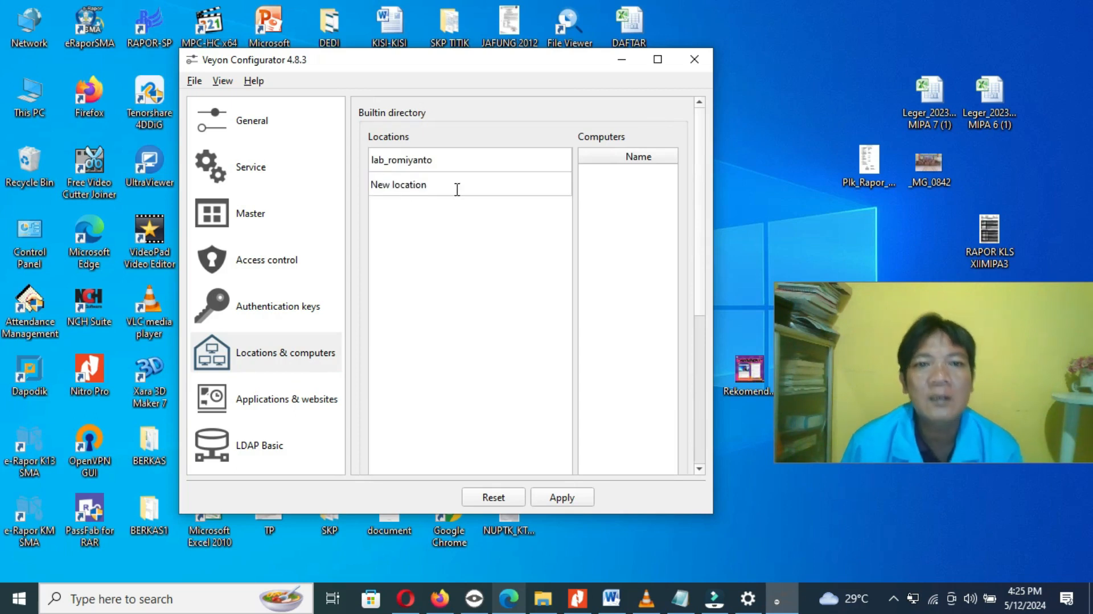
{"action": "key", "text": "BackSpace"}
{"action": "key", "text": "BackSpace"}
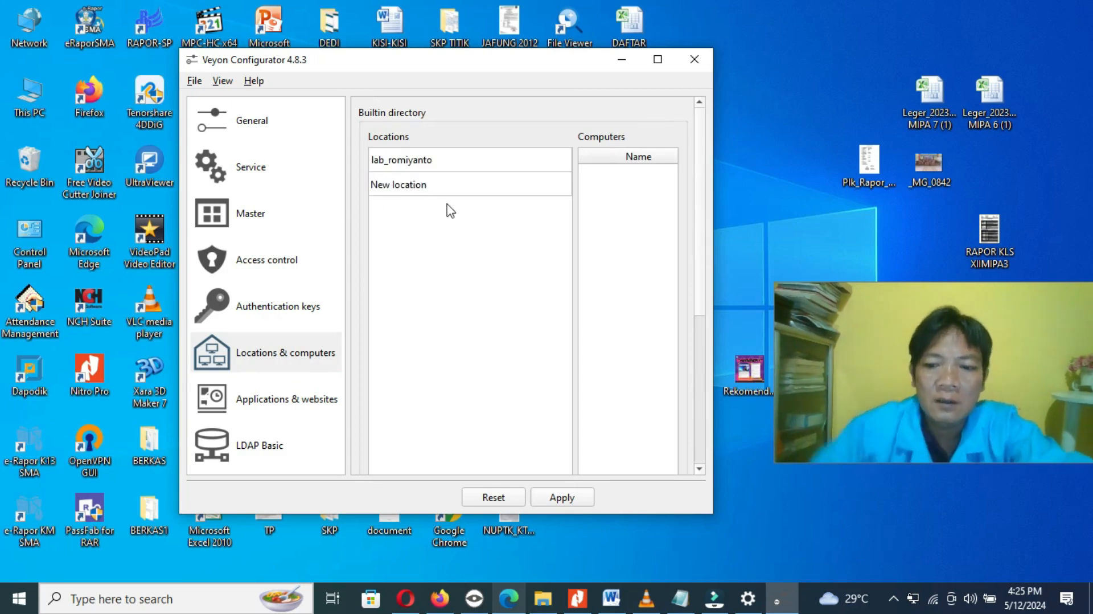
{"action": "key", "text": "BackSpace"}
{"action": "key", "text": "BackSpace"}
{"action": "key", "text": "BackSpace"}
{"action": "key", "text": "BackSpace"}
{"action": "key", "text": "BackSpace"}
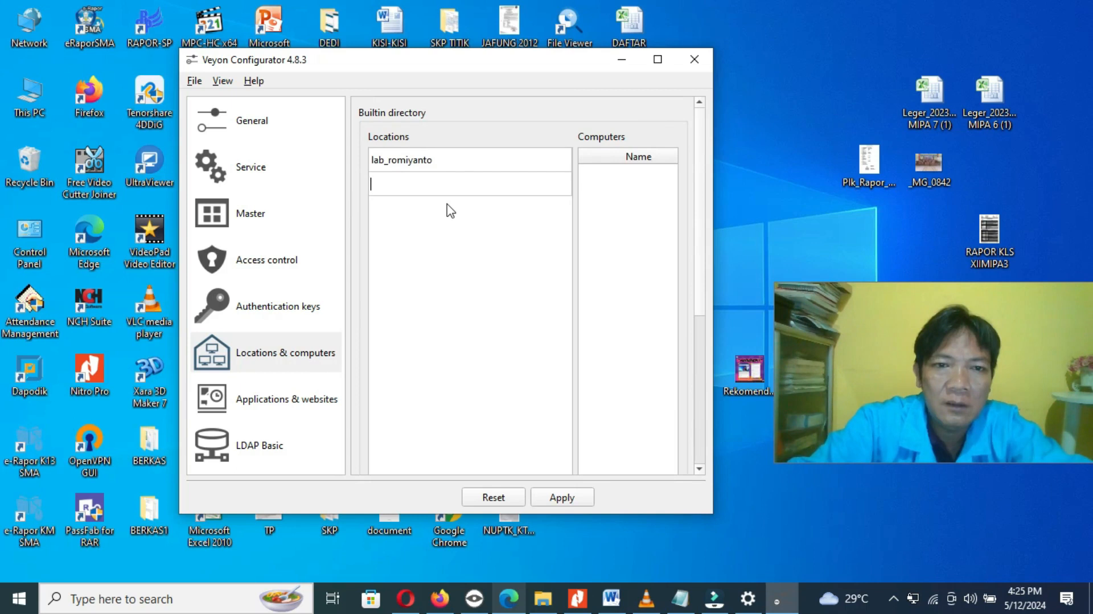
{"action": "type", "text": "K"}
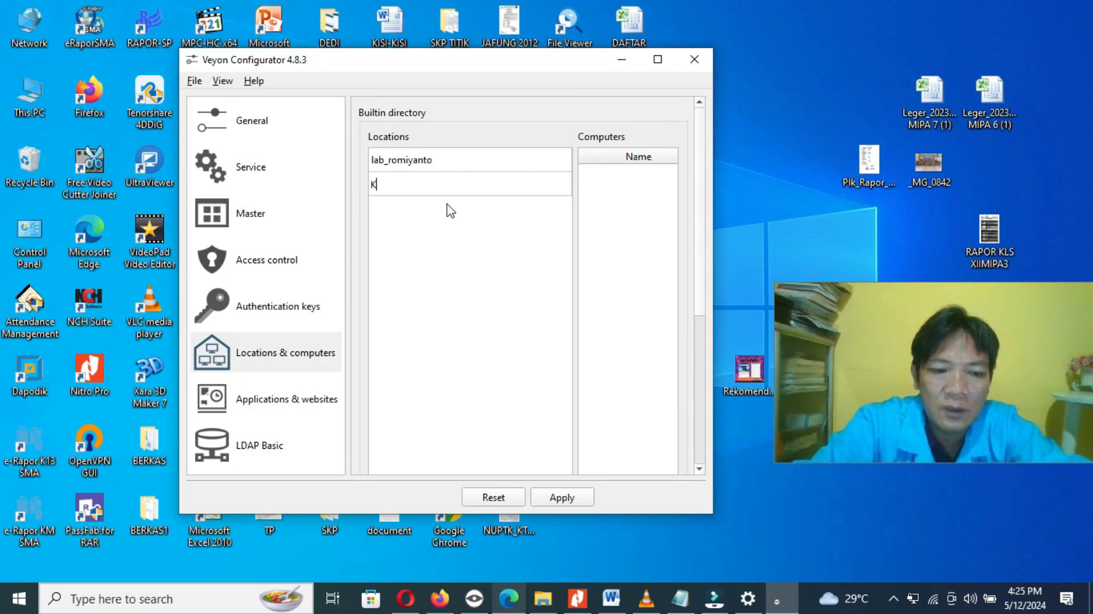
{"action": "type", "text": "KO"}
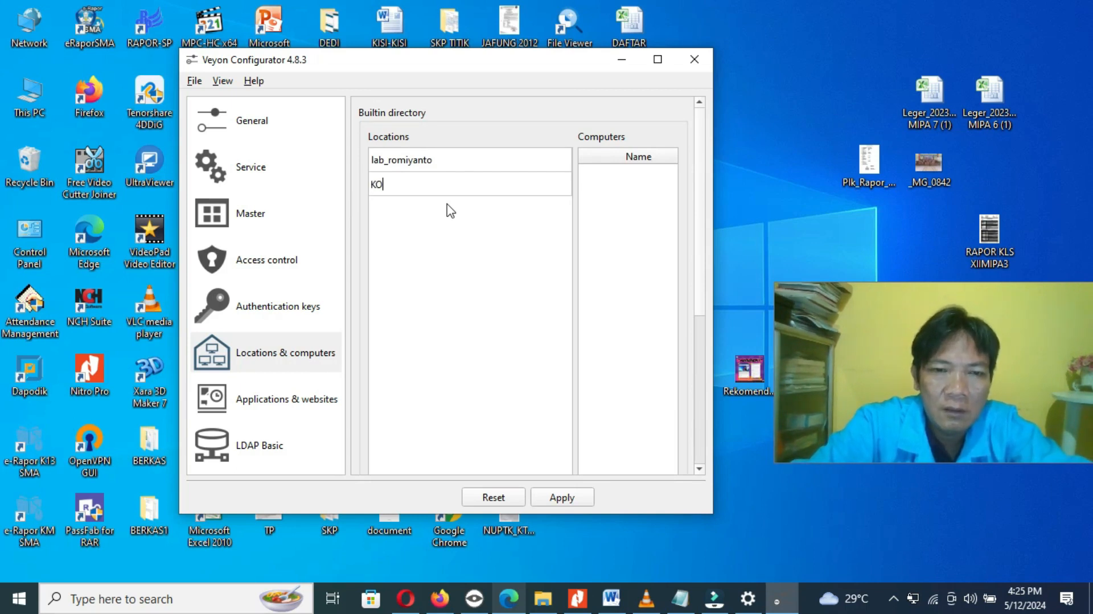
{"action": "key", "text": "BackSpace"}
{"action": "key", "text": "BackSpace"}
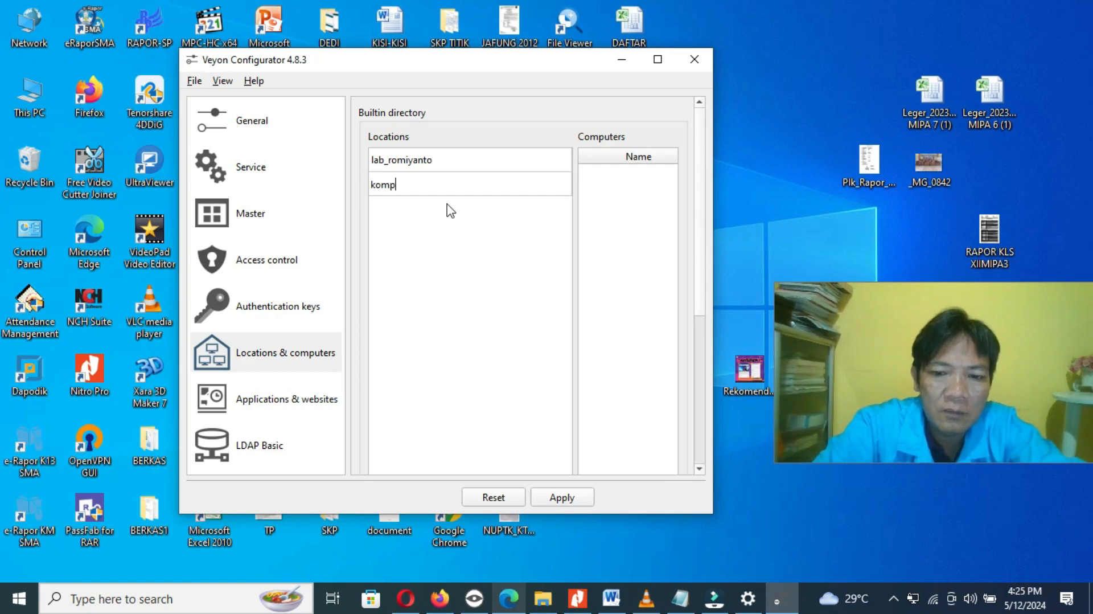
{"action": "type", "text": "erver"}
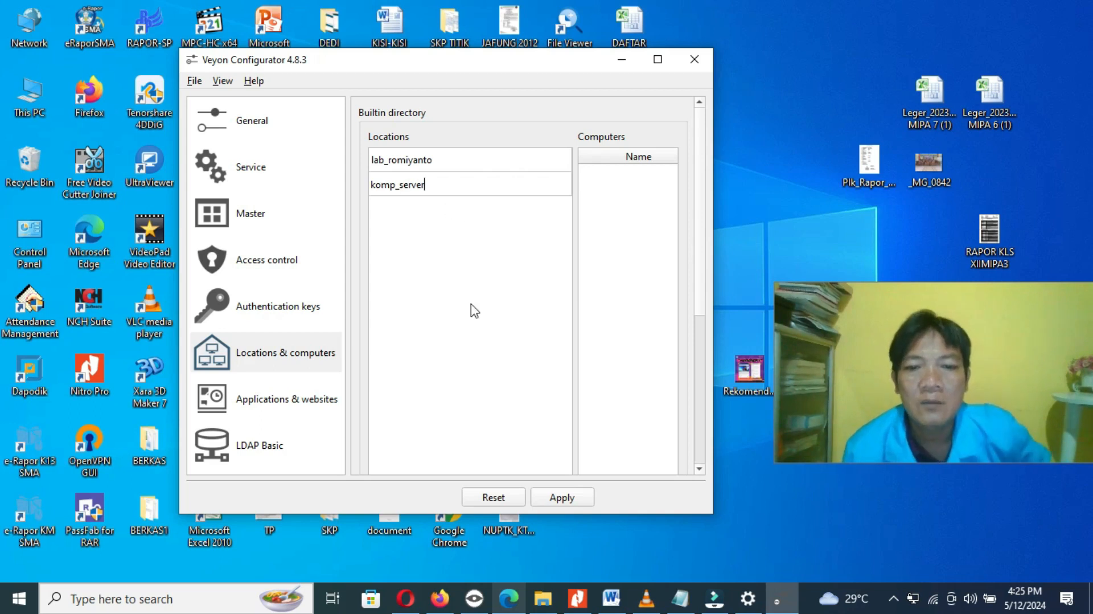
{"action": "left_click", "coordinate": [586, 494]}
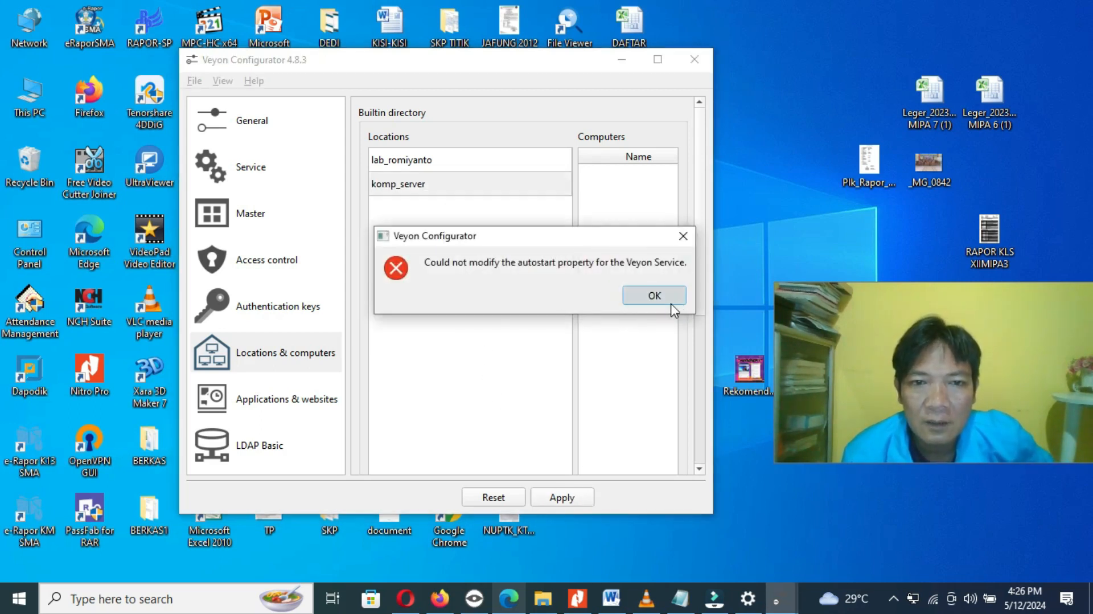
Maximize the configurator window and compare the computers listed under the existing lab location and under komp_server
{"action": "left_click", "coordinate": [655, 296]}
{"action": "scroll", "coordinate": [535, 399], "scroll_direction": "down", "scroll_amount": 5}
{"action": "scroll", "coordinate": [522, 438], "scroll_direction": "up", "scroll_amount": 5}
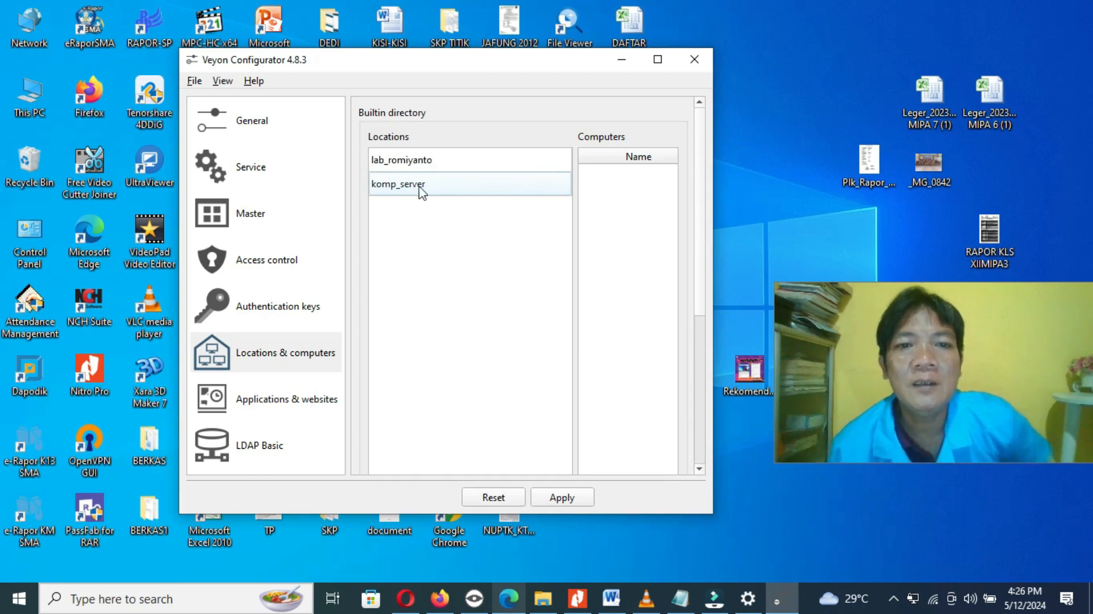
{"action": "left_click", "coordinate": [430, 164]}
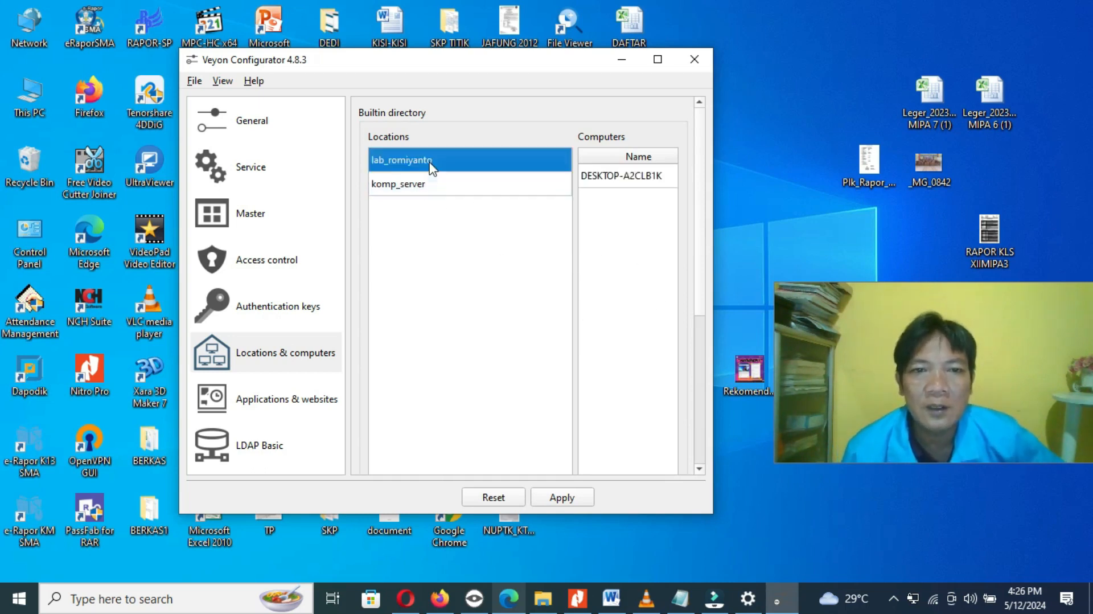
{"action": "left_click", "coordinate": [448, 188]}
{"action": "left_click", "coordinate": [443, 161]}
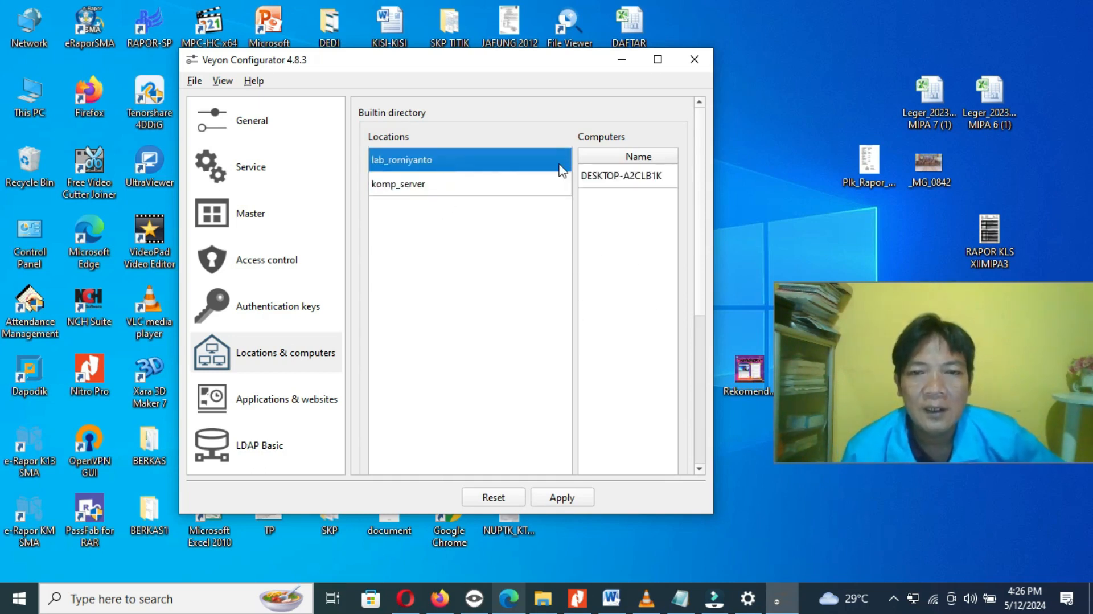
{"action": "left_click", "coordinate": [512, 183]}
{"action": "scroll", "coordinate": [561, 393], "scroll_direction": "down", "scroll_amount": 5}
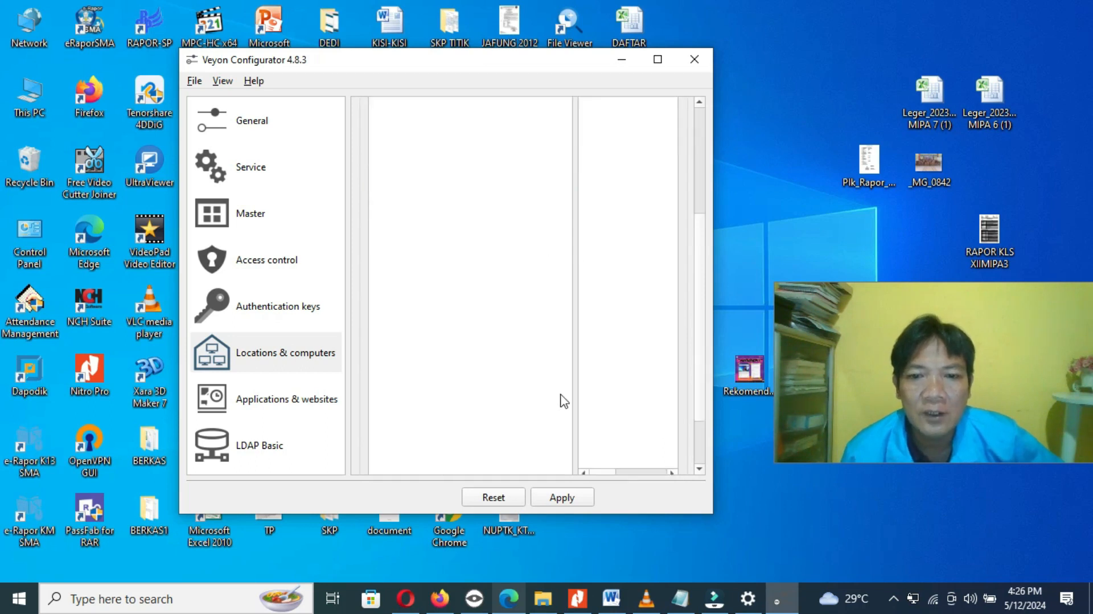
{"action": "scroll", "coordinate": [595, 308], "scroll_direction": "up", "scroll_amount": 3}
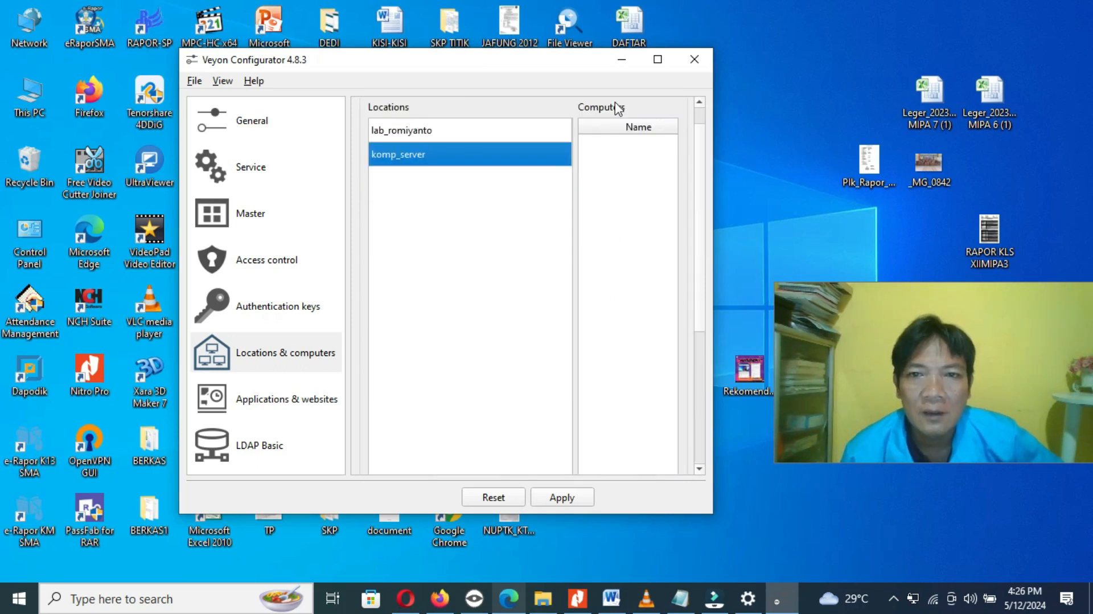
{"action": "left_click", "coordinate": [658, 60]}
{"action": "scroll", "coordinate": [307, 137], "scroll_direction": "up", "scroll_amount": 1}
{"action": "left_click", "coordinate": [275, 111]}
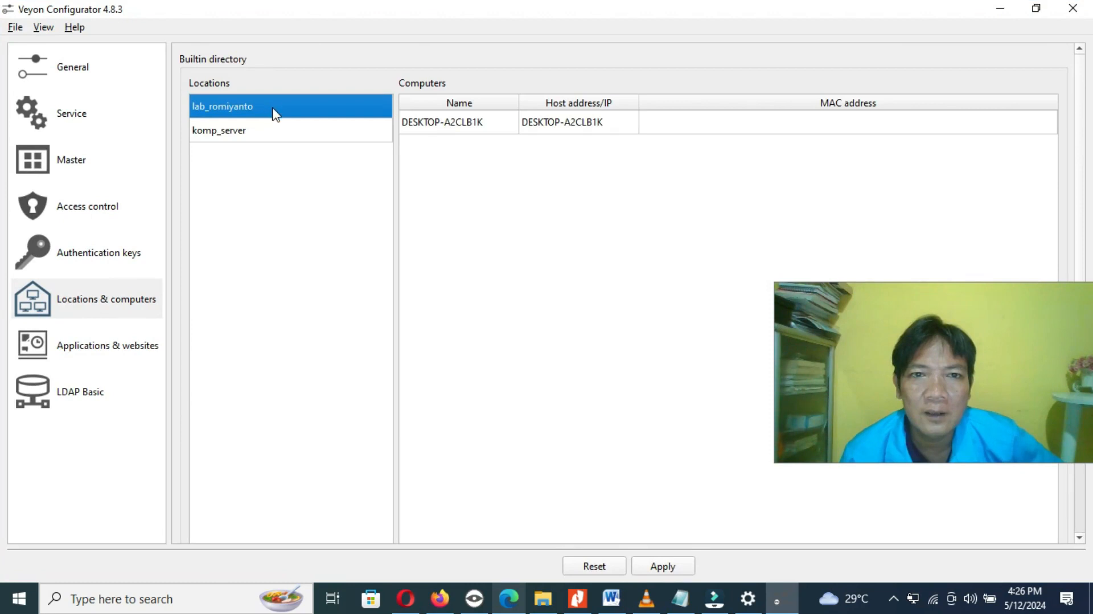
{"action": "left_click", "coordinate": [260, 139]}
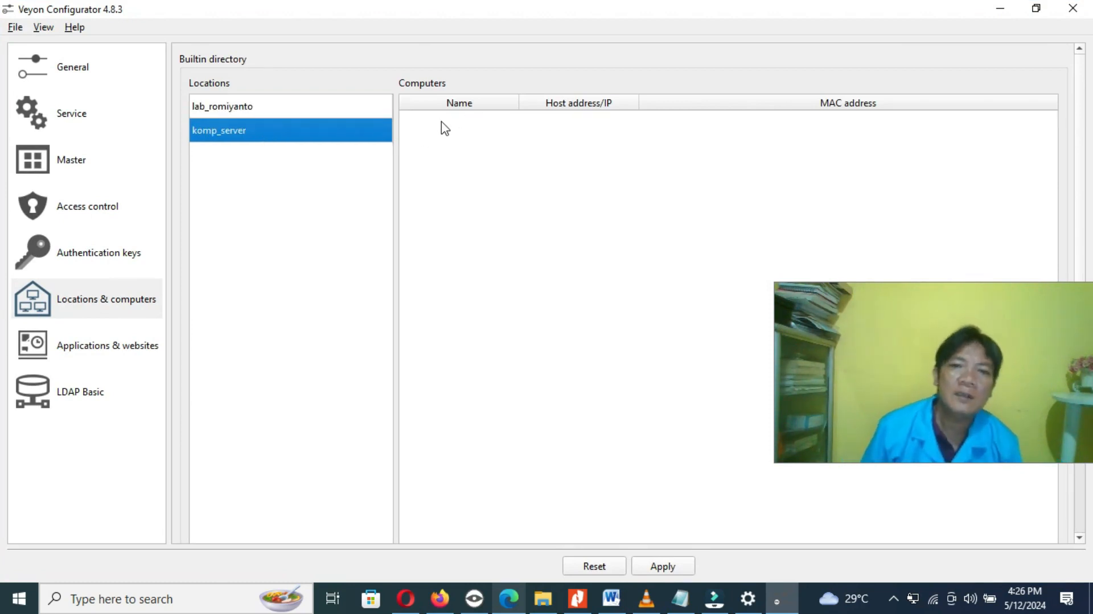
Add a new computer entry to the komp_server location
{"action": "scroll", "coordinate": [541, 401], "scroll_direction": "down", "scroll_amount": 3}
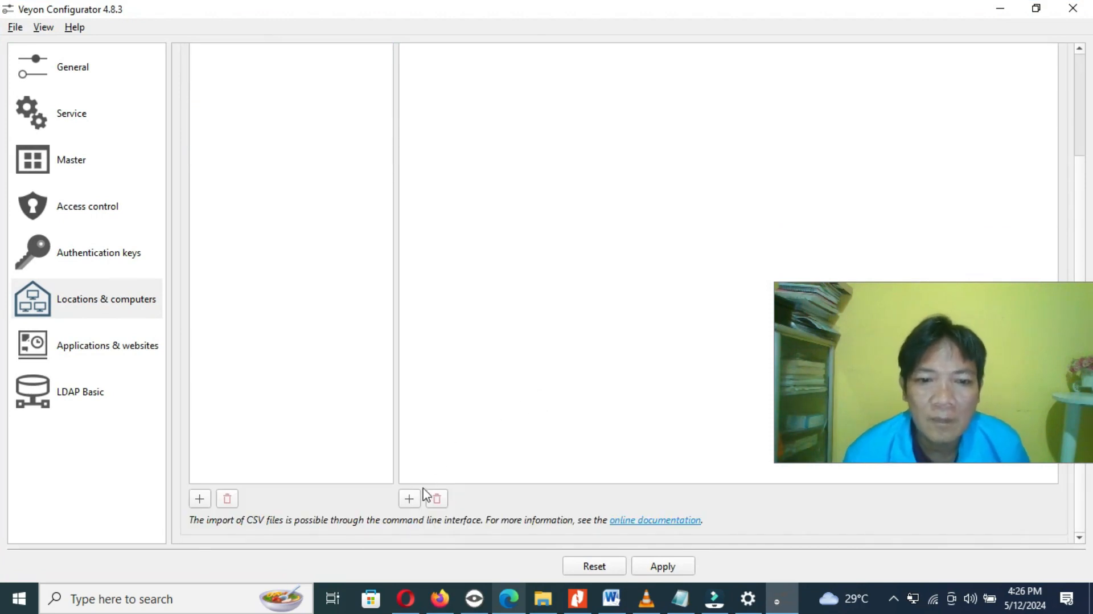
{"action": "scroll", "coordinate": [458, 393], "scroll_direction": "up", "scroll_amount": 3}
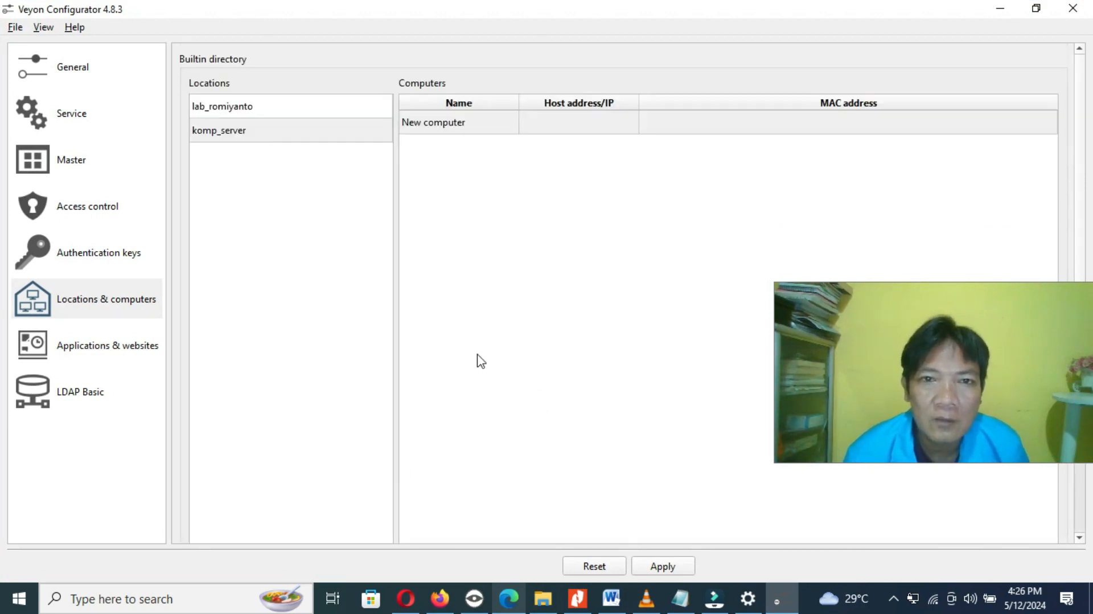
{"action": "double_click", "coordinate": [431, 128]}
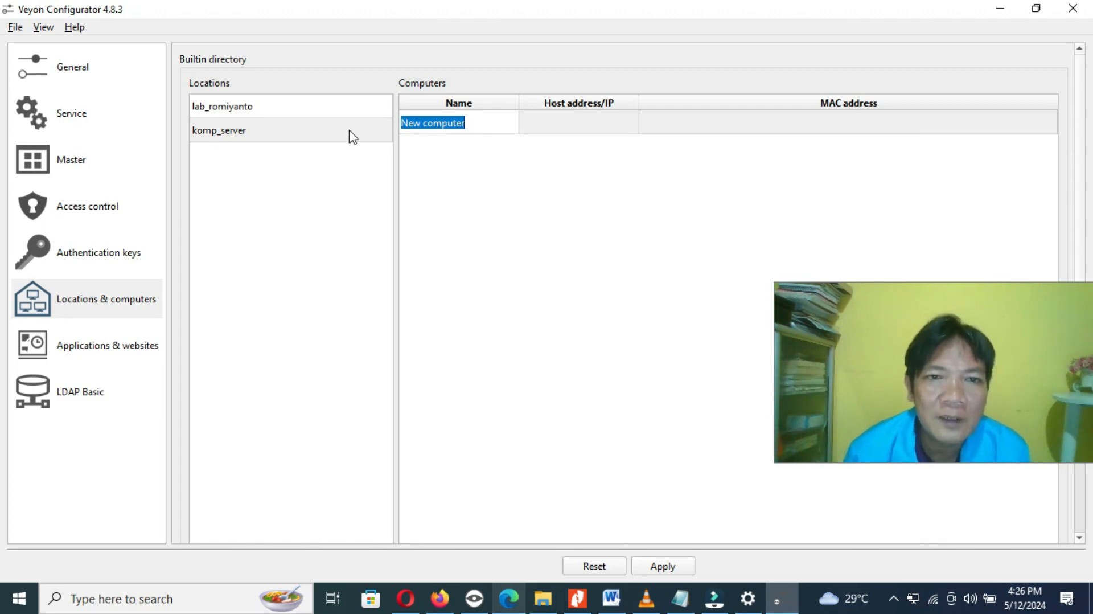
{"action": "left_click", "coordinate": [238, 139]}
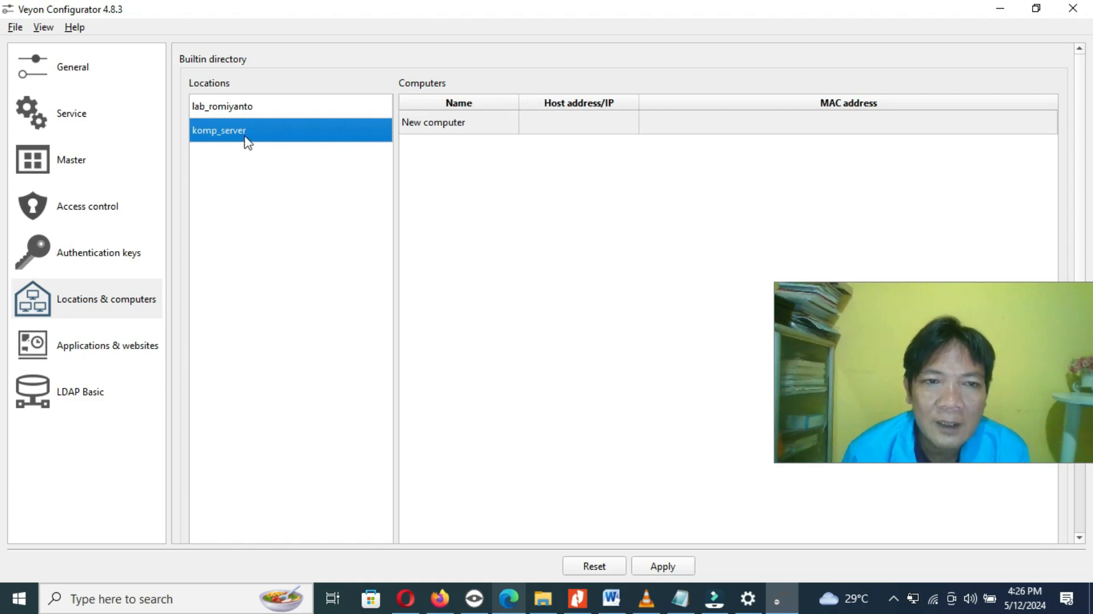
Rename the new komp_server computer to DESKTOP-A2CLB1K, copying the client computer name from the open Notepad note
{"action": "left_click", "coordinate": [415, 121]}
{"action": "left_click", "coordinate": [417, 121]}
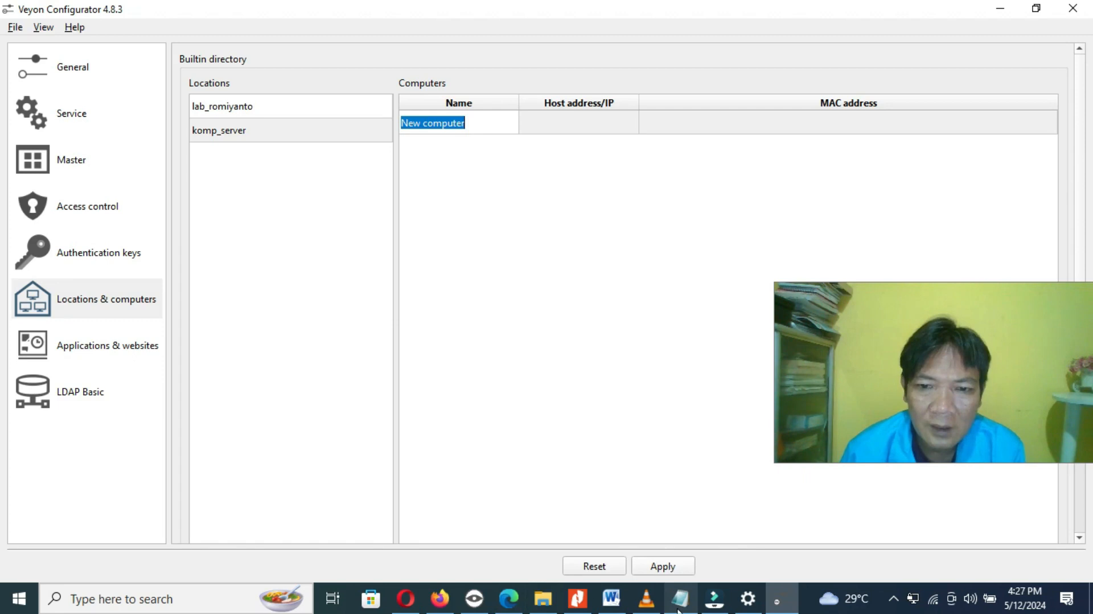
{"action": "mouse_move", "coordinate": [679, 610]}
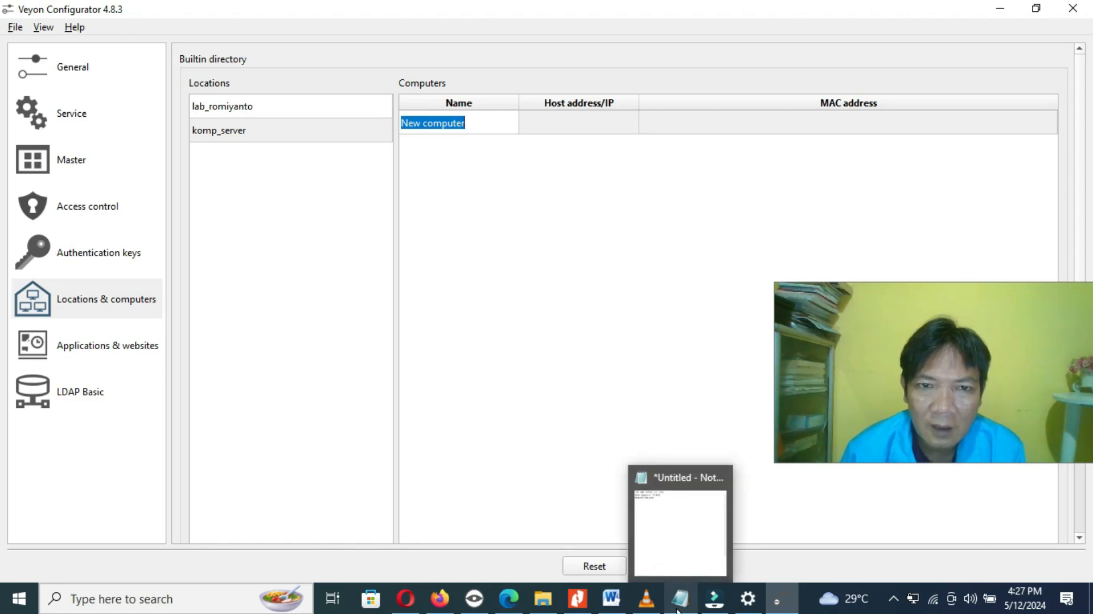
{"action": "left_click", "coordinate": [679, 607]}
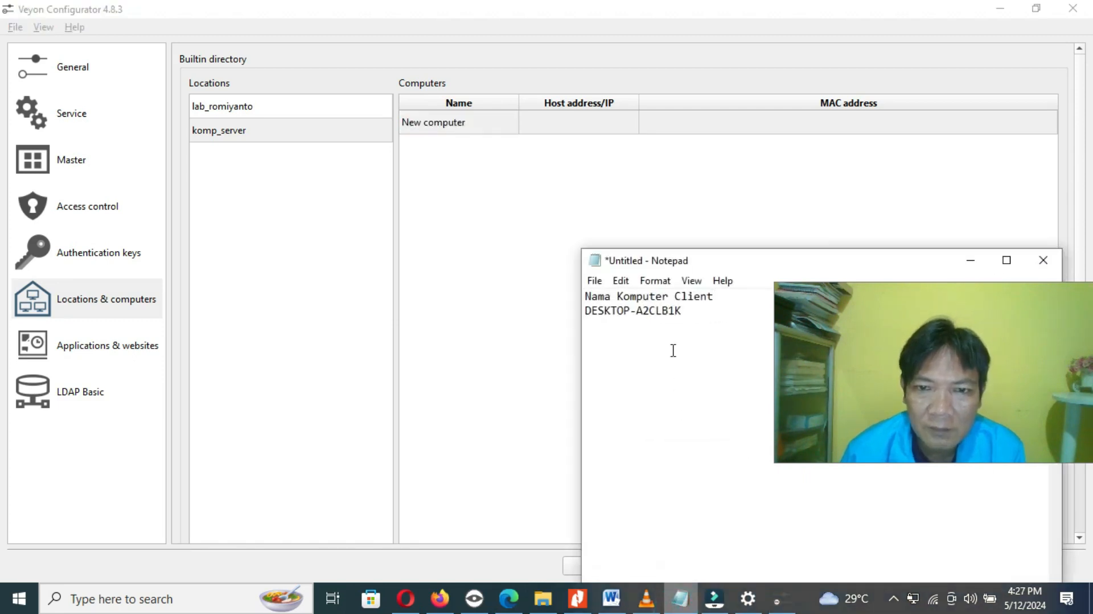
{"action": "double_click", "coordinate": [690, 312]}
{"action": "key", "text": "ctrl+c"}
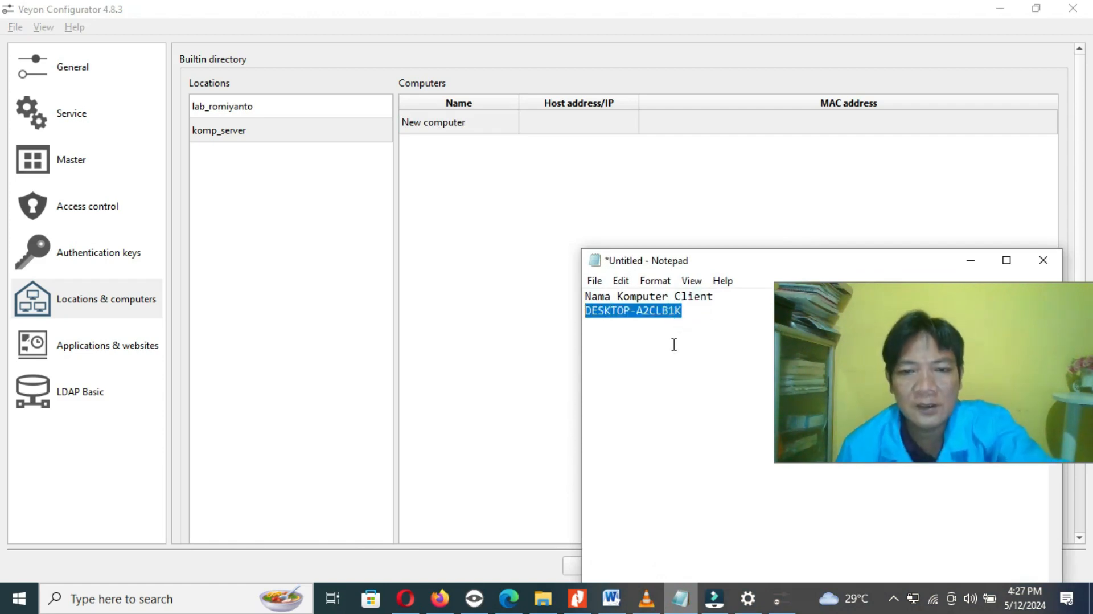
{"action": "double_click", "coordinate": [473, 123]}
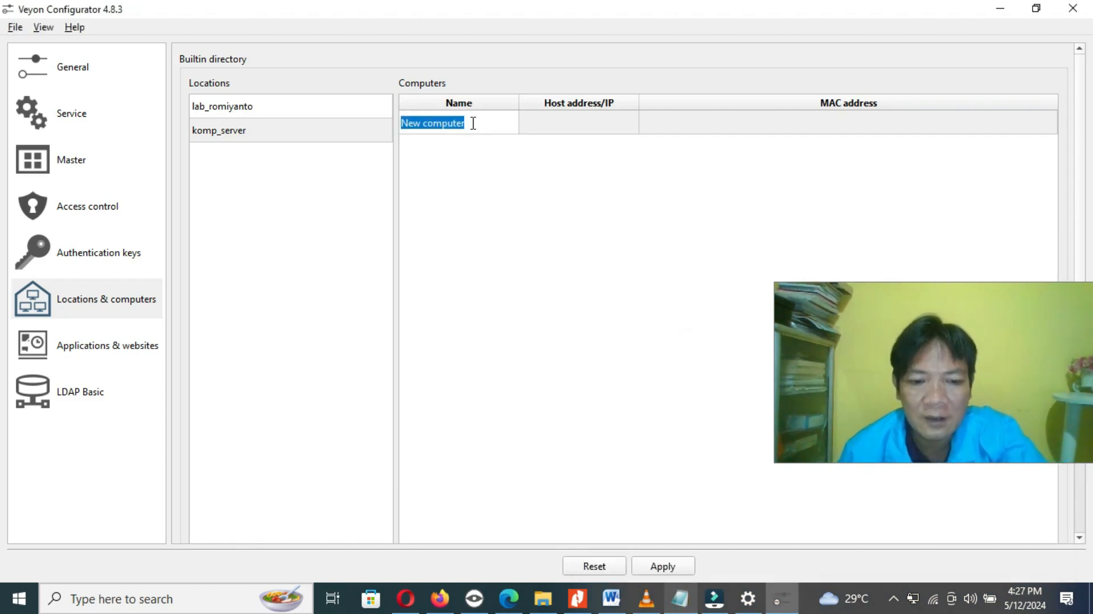
{"action": "key", "text": "ctrl+v"}
Copy the computer's name DESKTOP-A2CLB1K into its Host address/IP and apply the configuration
{"action": "double_click", "coordinate": [548, 126]}
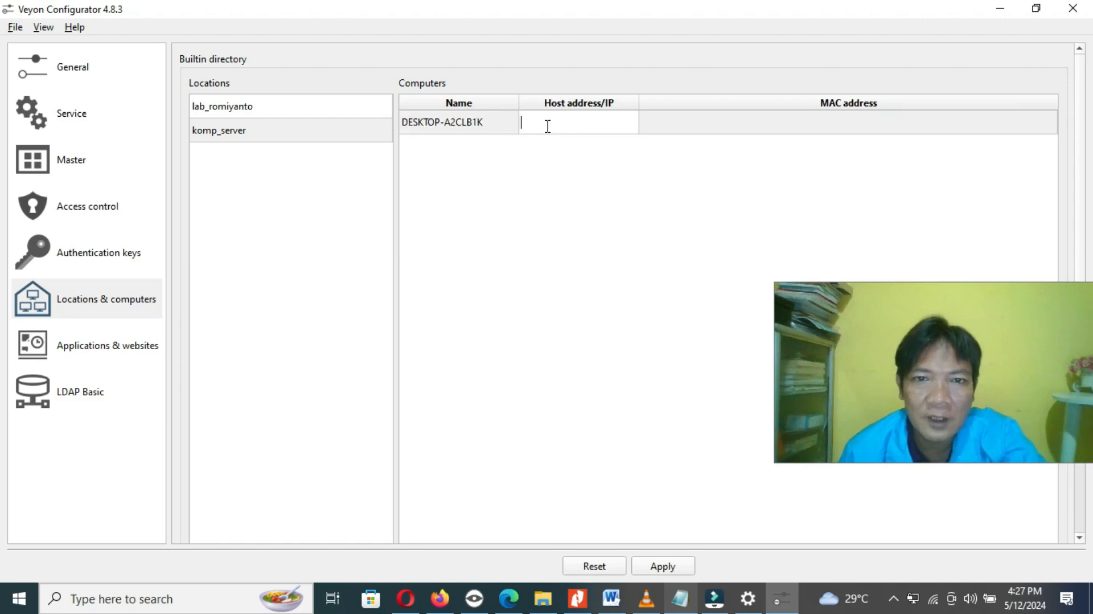
{"action": "left_click", "coordinate": [476, 124]}
{"action": "left_click", "coordinate": [484, 123]}
{"action": "left_click_drag", "start_coordinate": [489, 123], "coordinate": [374, 127]}
{"action": "key", "text": "ctrl+c"}
{"action": "double_click", "coordinate": [553, 132]}
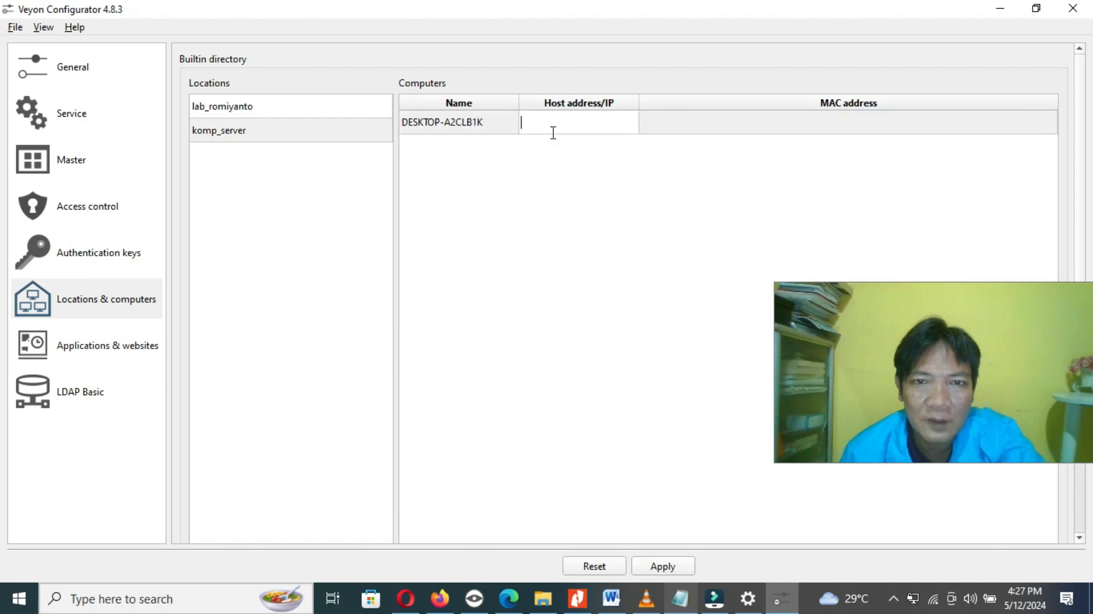
{"action": "key", "text": "ctrl+v"}
{"action": "left_click", "coordinate": [538, 244]}
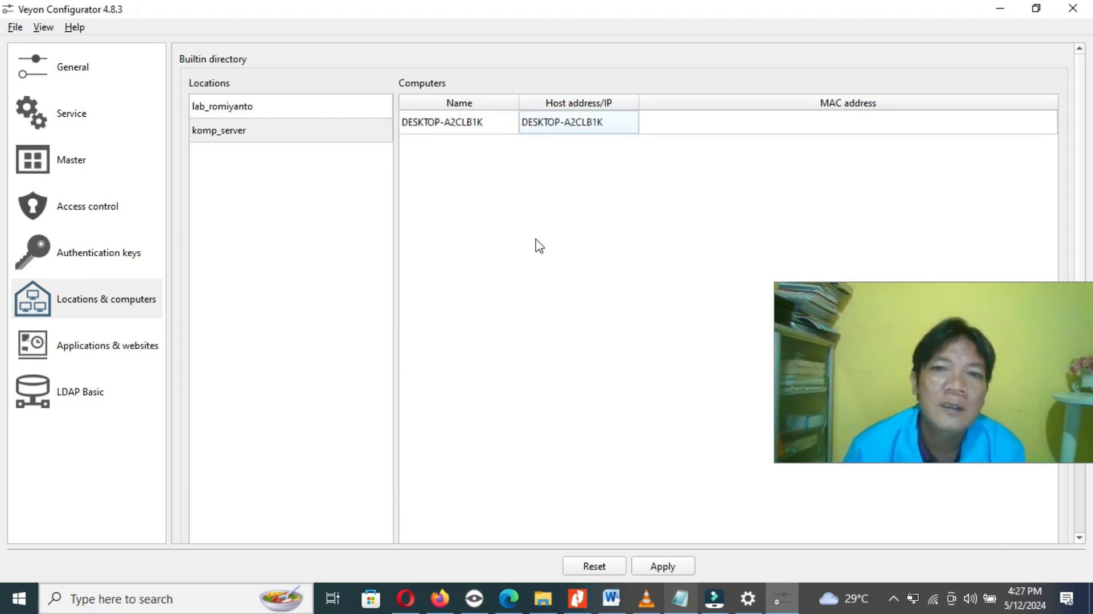
{"action": "left_click", "coordinate": [671, 568]}
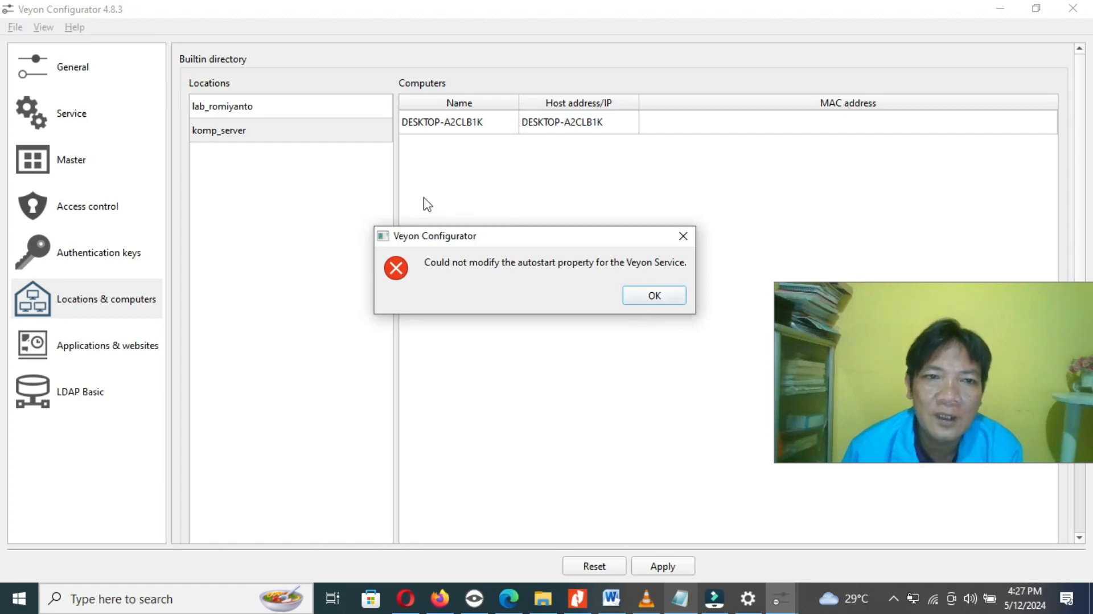
{"action": "left_click", "coordinate": [653, 298]}
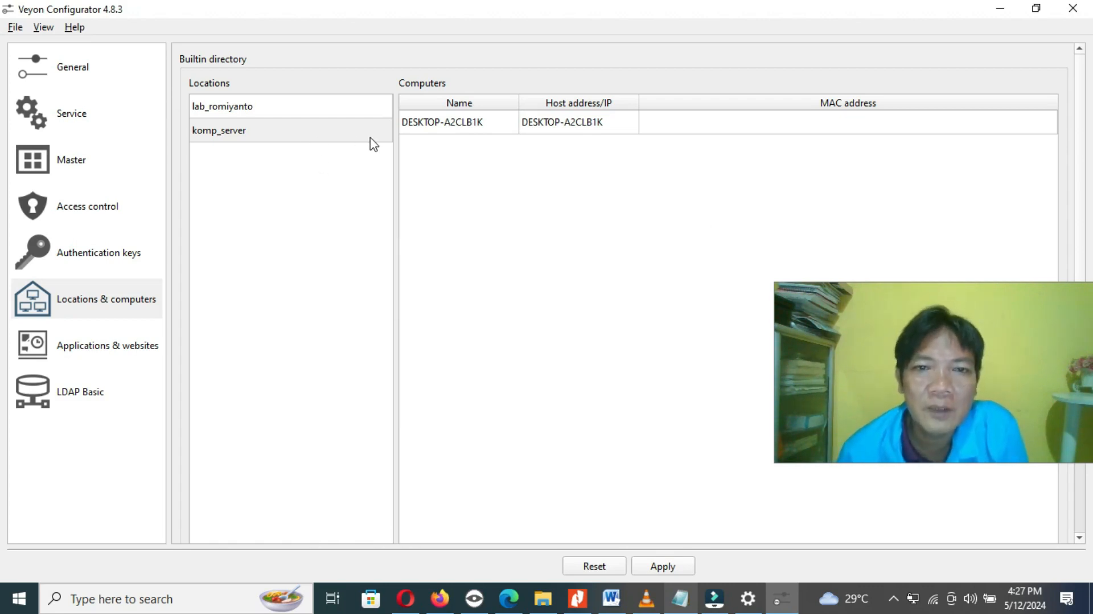
Check the computer entries of both locations against the client computer name noted in Notepad
{"action": "left_click", "coordinate": [258, 111]}
{"action": "left_click", "coordinate": [269, 134]}
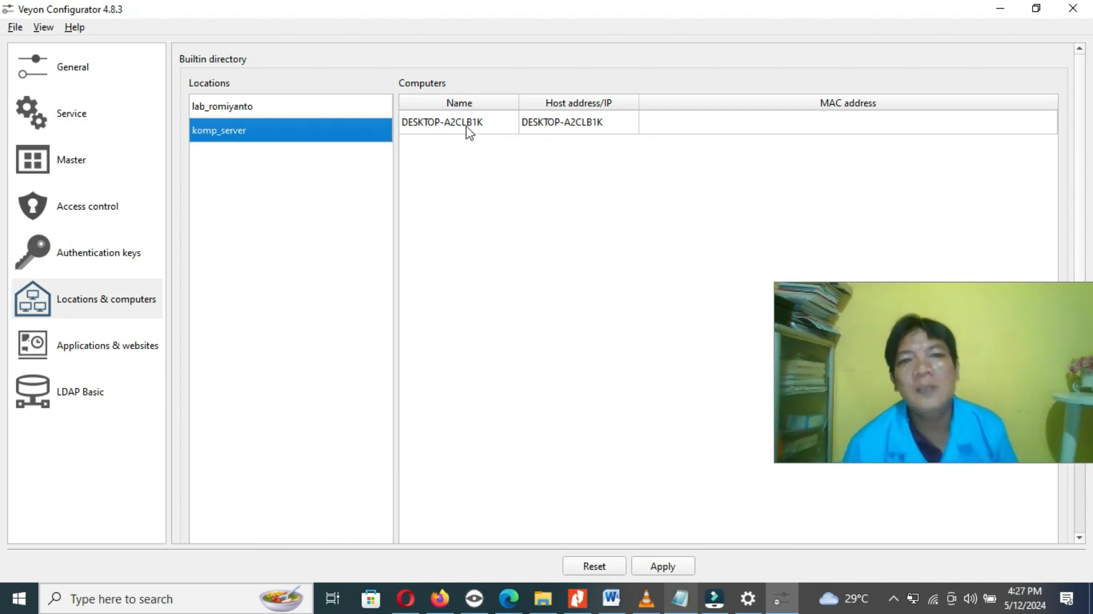
{"action": "left_click", "coordinate": [681, 599]}
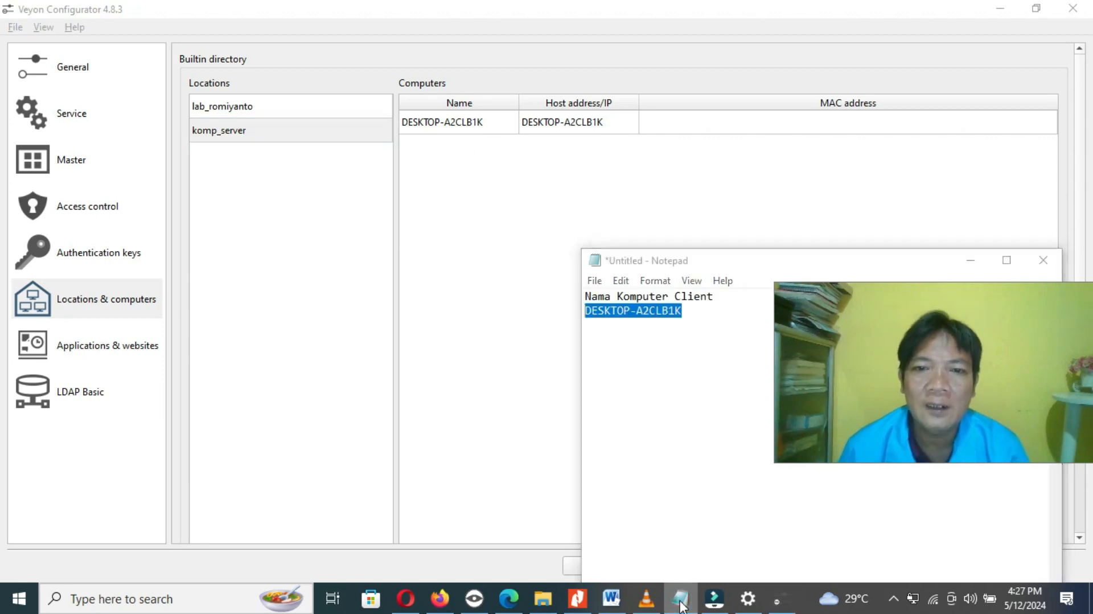
{"action": "left_click", "coordinate": [681, 599]}
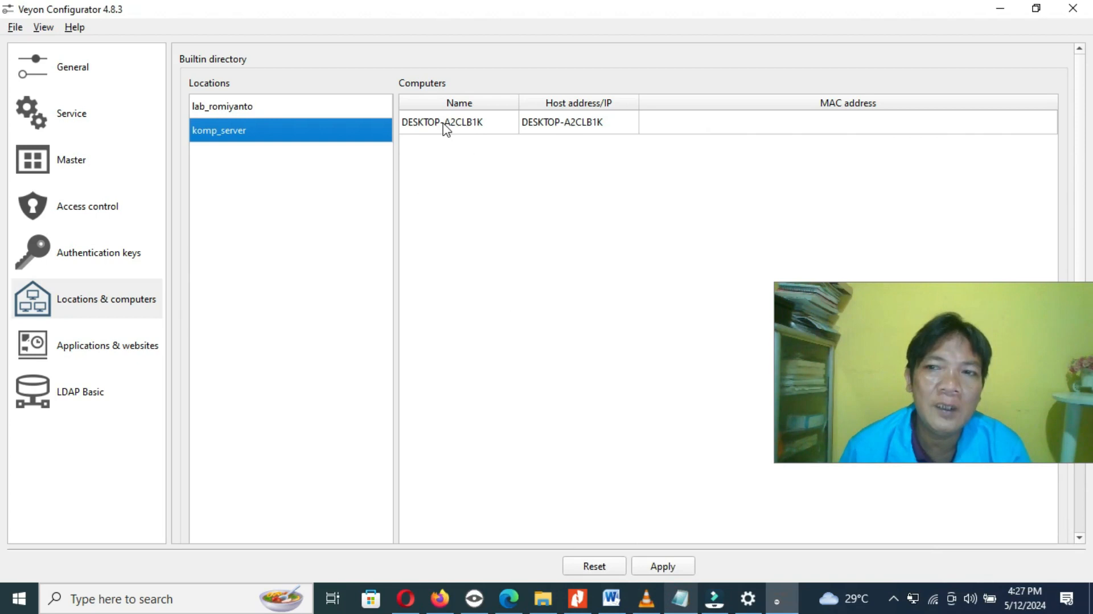
Switch to Veyon Master, remotely control the DESKTOP-A2CLB1K client and look up its device name in This PC's properties
{"action": "left_click", "coordinate": [481, 609]}
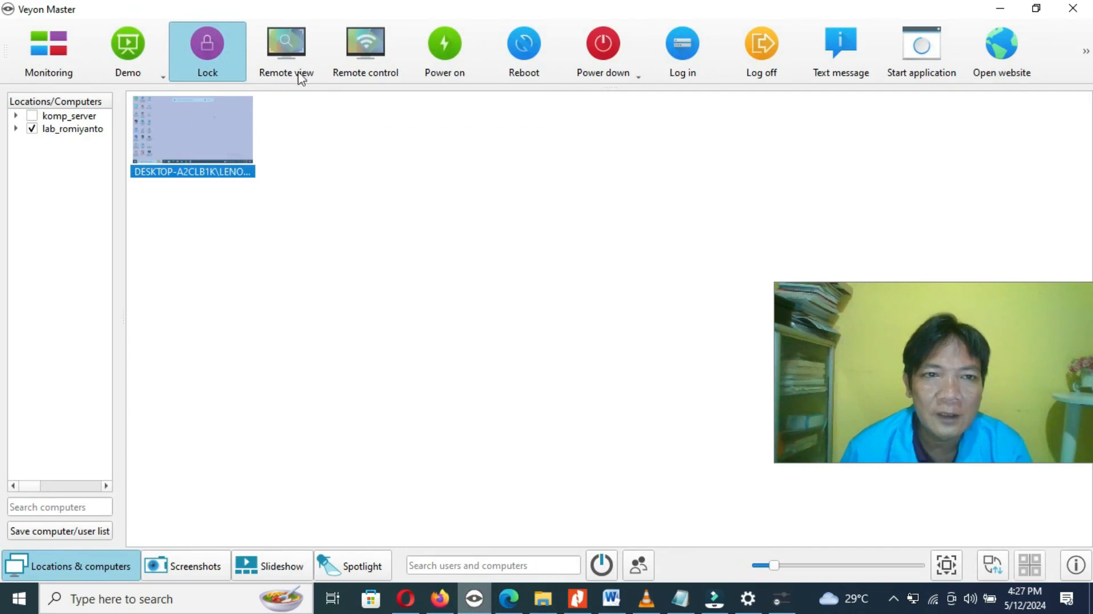
{"action": "left_click", "coordinate": [350, 58]}
{"action": "right_click", "coordinate": [136, 63]}
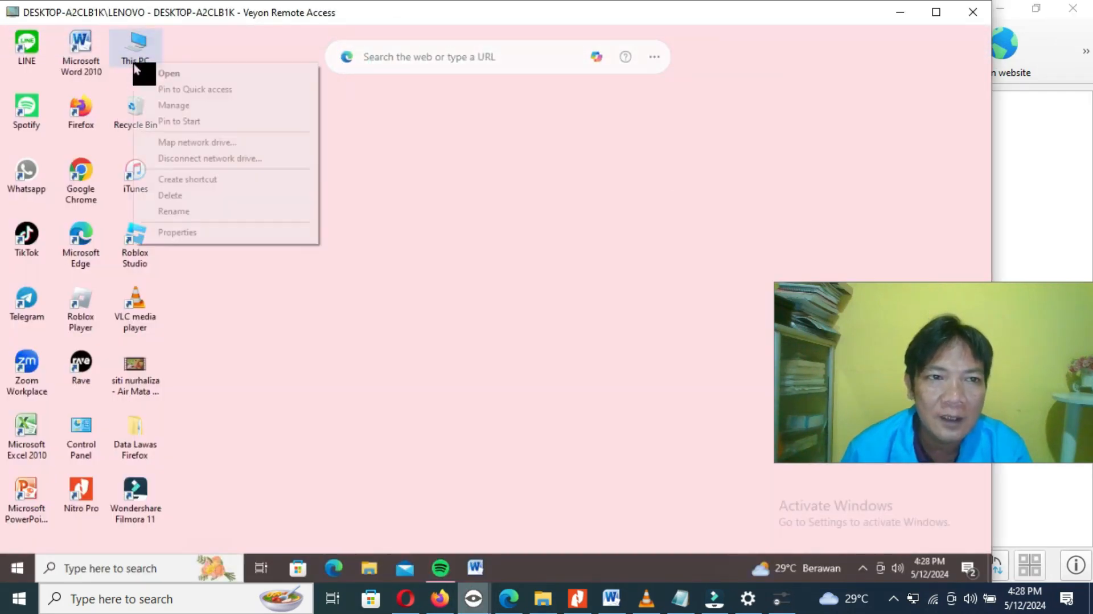
{"action": "left_click", "coordinate": [182, 235]}
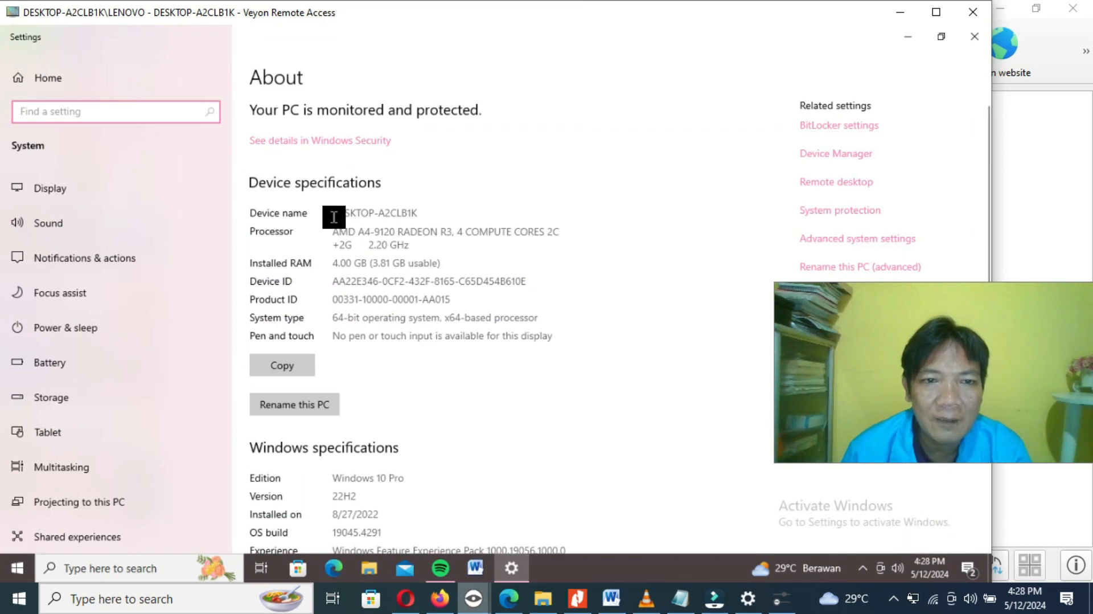
{"action": "left_click_drag", "start_coordinate": [334, 216], "coordinate": [457, 219]}
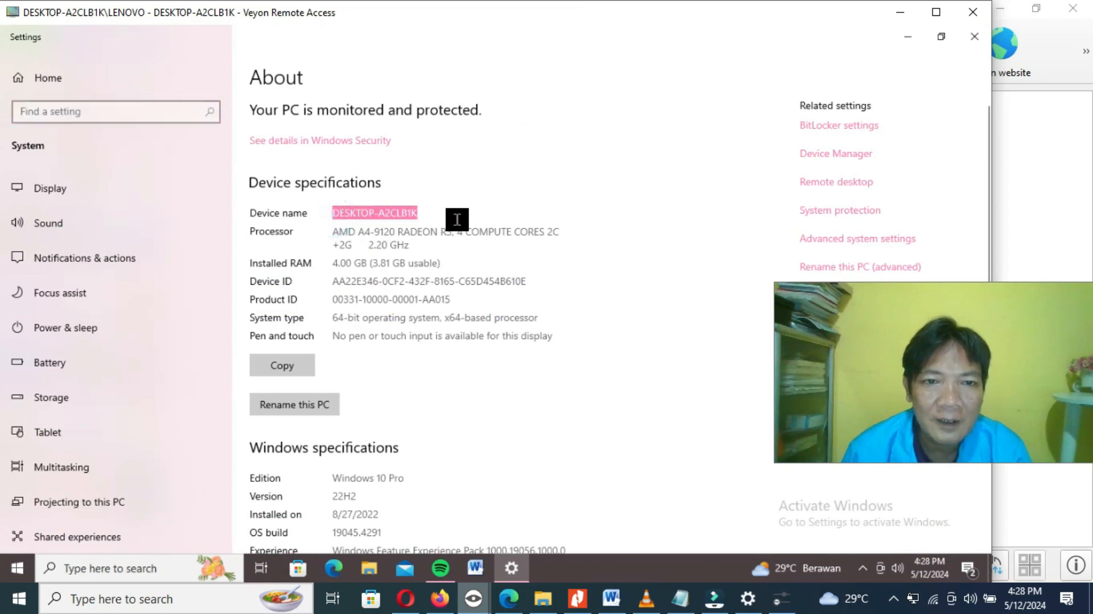
Compare the client's device name with the Notepad note beside it, then close the remote session
{"action": "left_click", "coordinate": [681, 598]}
{"action": "left_click_drag", "start_coordinate": [686, 271], "coordinate": [650, 127]}
{"action": "left_click", "coordinate": [655, 178]}
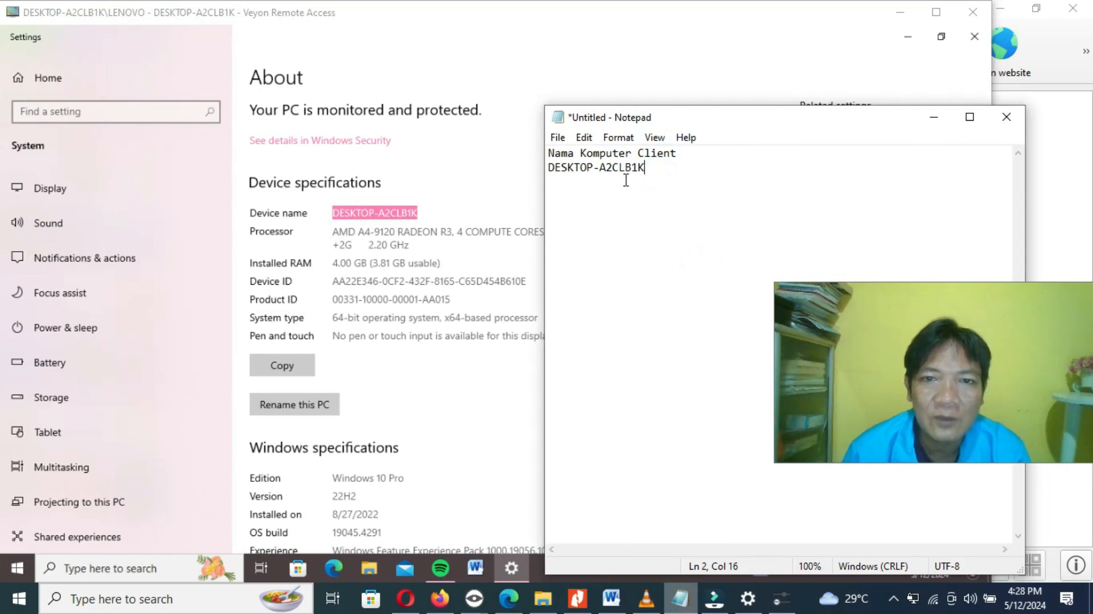
{"action": "left_click", "coordinate": [934, 117]}
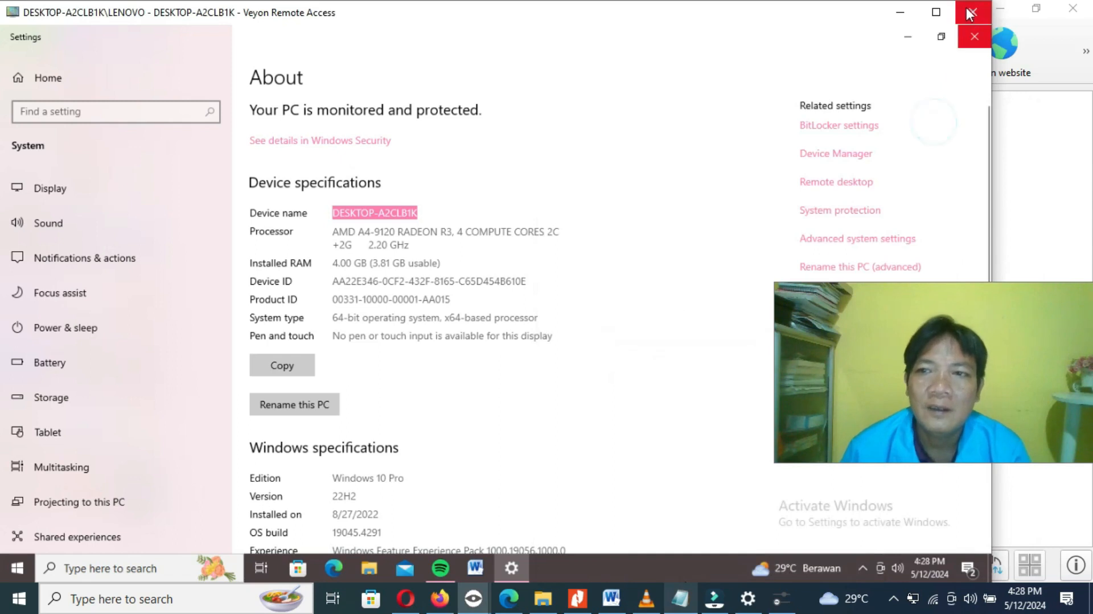
{"action": "left_click", "coordinate": [973, 12]}
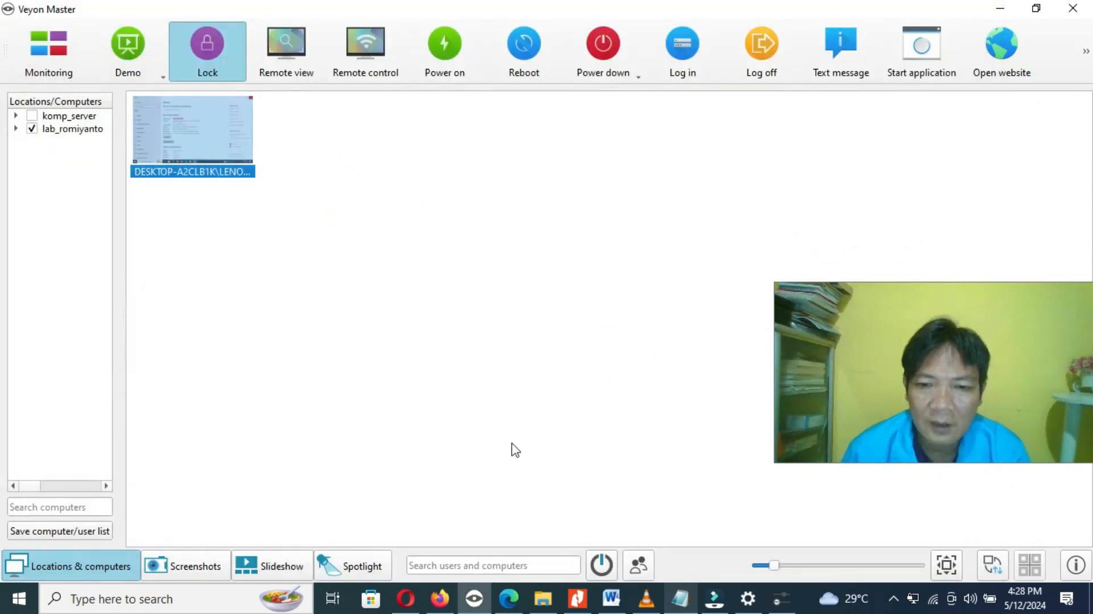
Return to Veyon Configurator, quit it despite the unsaved settings, and minimize Veyon Master
{"action": "left_click", "coordinate": [781, 598]}
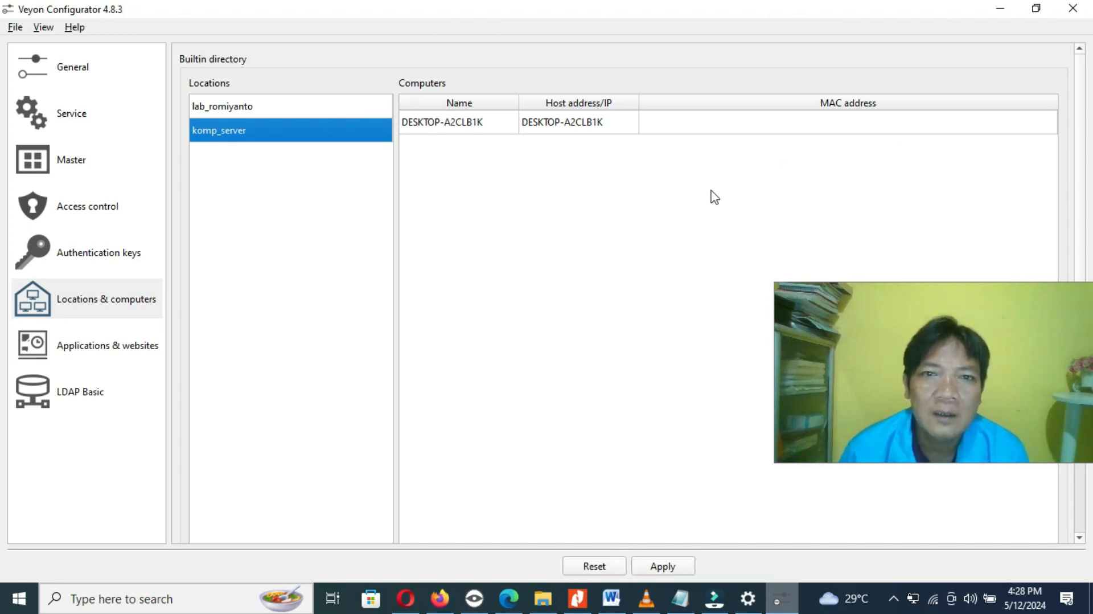
{"action": "left_click", "coordinate": [1073, 8]}
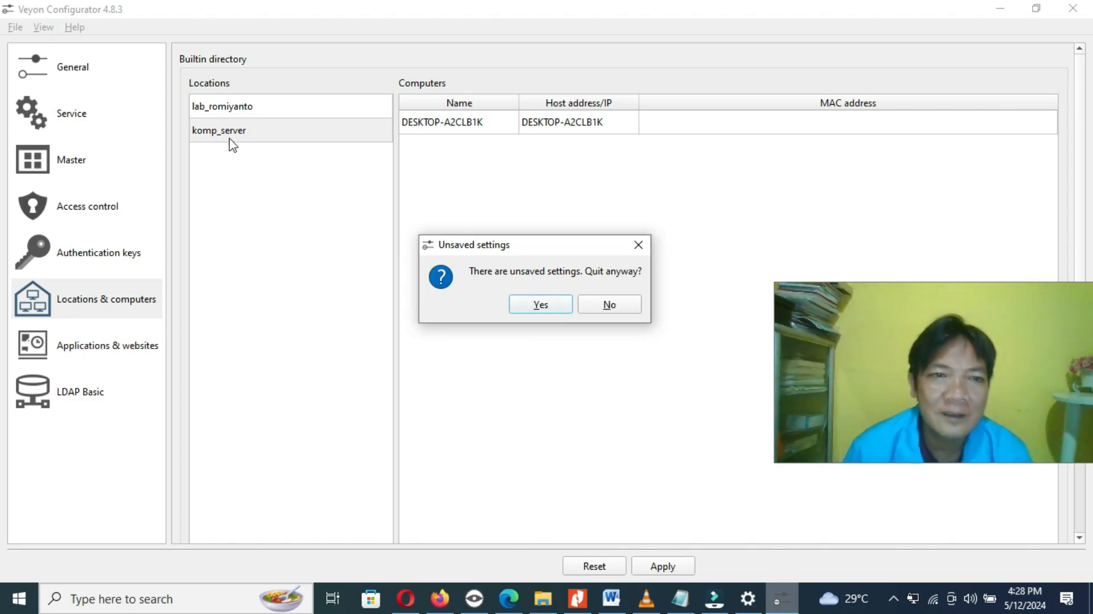
{"action": "left_click", "coordinate": [544, 311]}
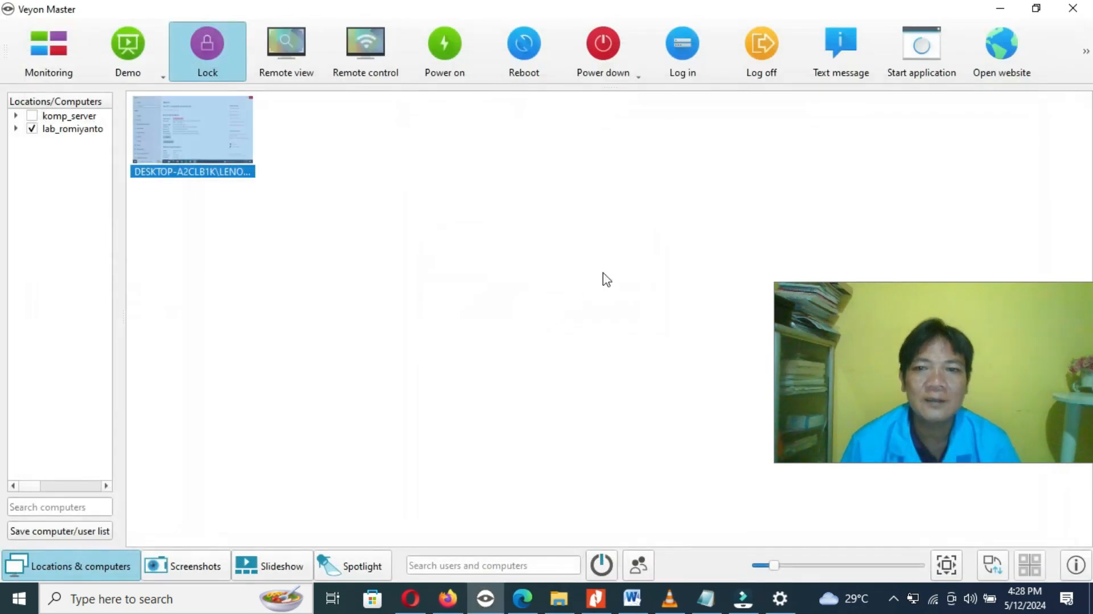
{"action": "left_click", "coordinate": [1001, 8]}
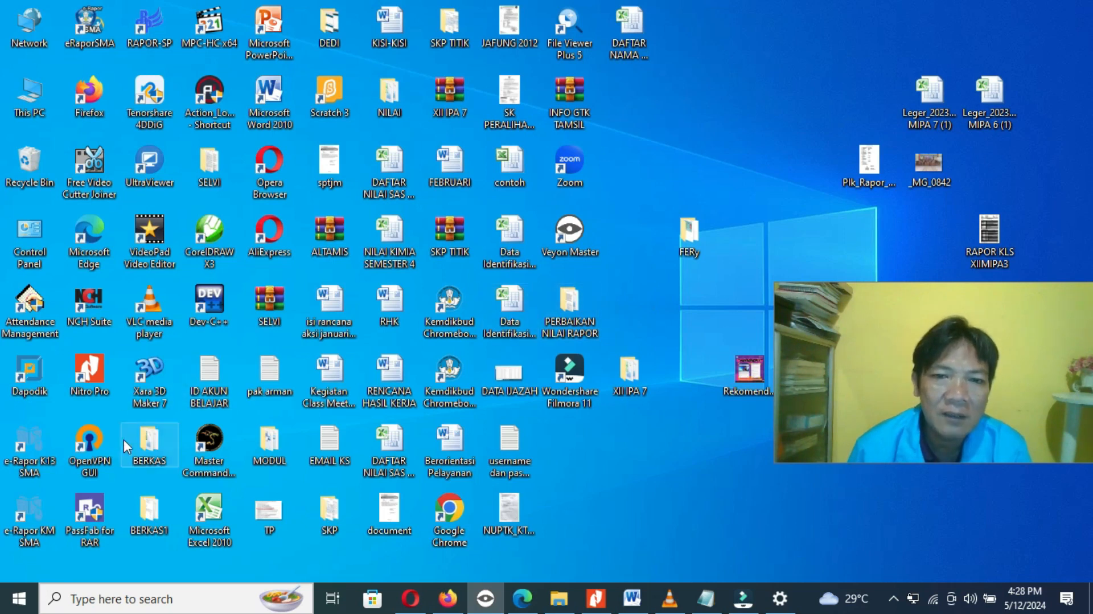
Launch Veyon Master and view the client computer's details in the lab location
{"action": "left_click", "coordinate": [16, 601]}
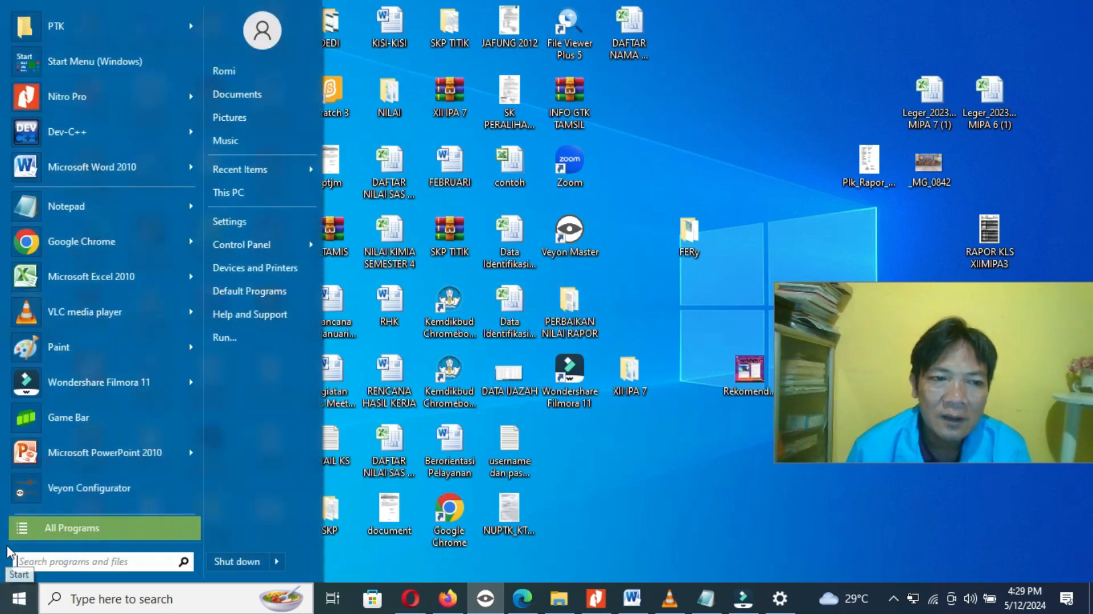
{"action": "left_click", "coordinate": [102, 524]}
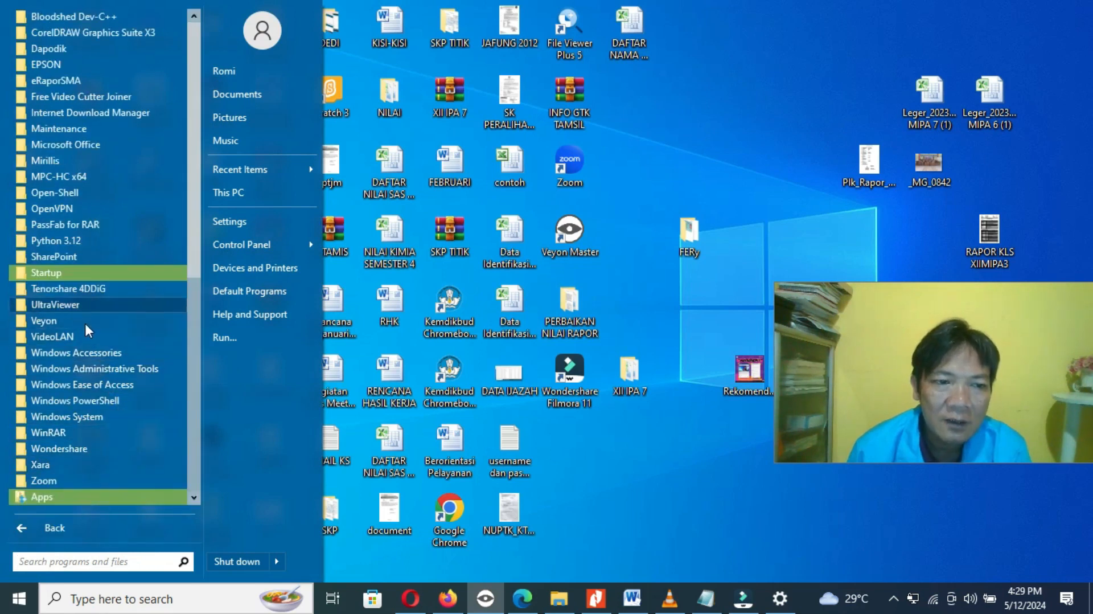
{"action": "left_click", "coordinate": [65, 322]}
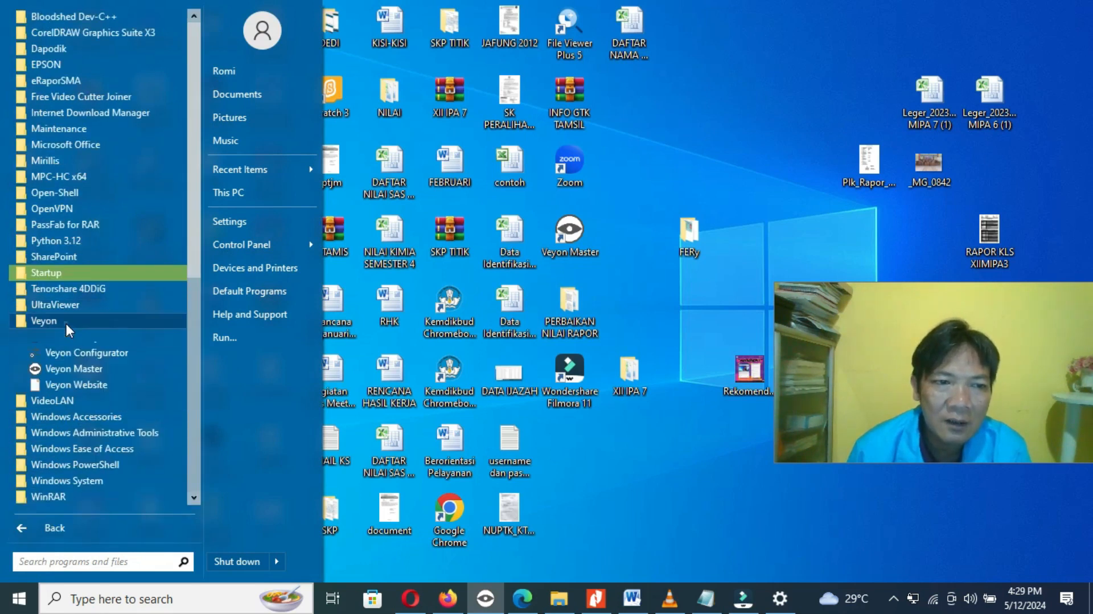
{"action": "left_click", "coordinate": [70, 371]}
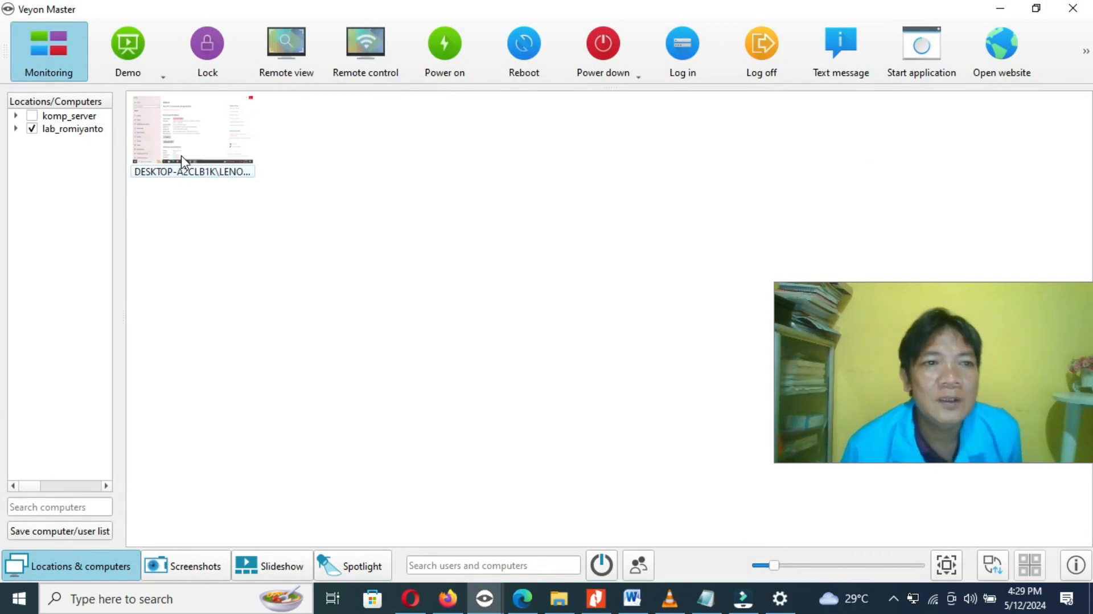
{"action": "mouse_move", "coordinate": [182, 161]}
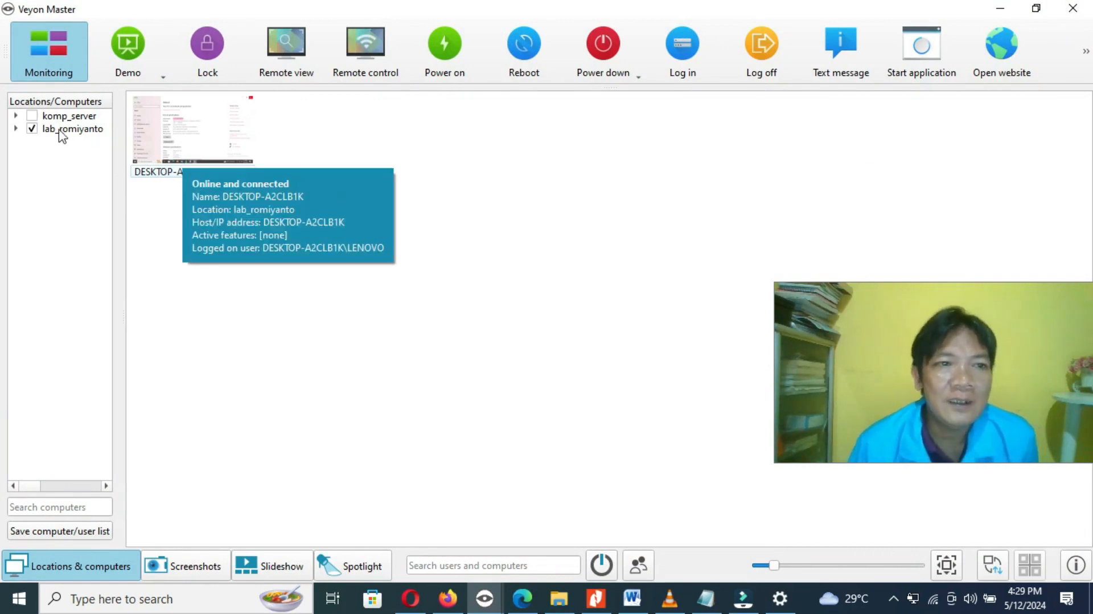
{"action": "left_click", "coordinate": [31, 128]}
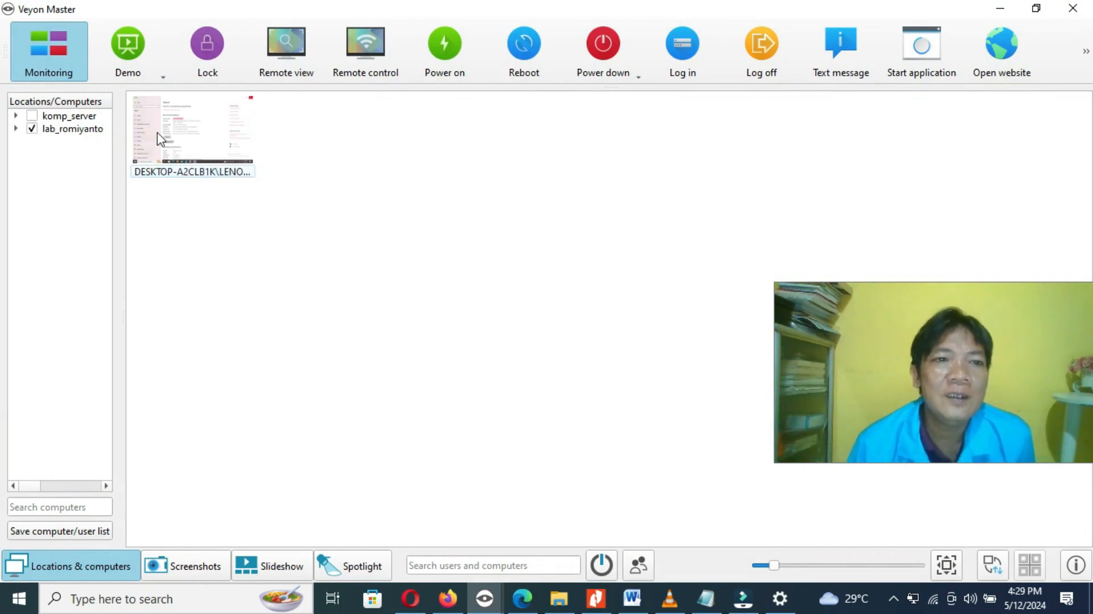
{"action": "mouse_move", "coordinate": [166, 157]}
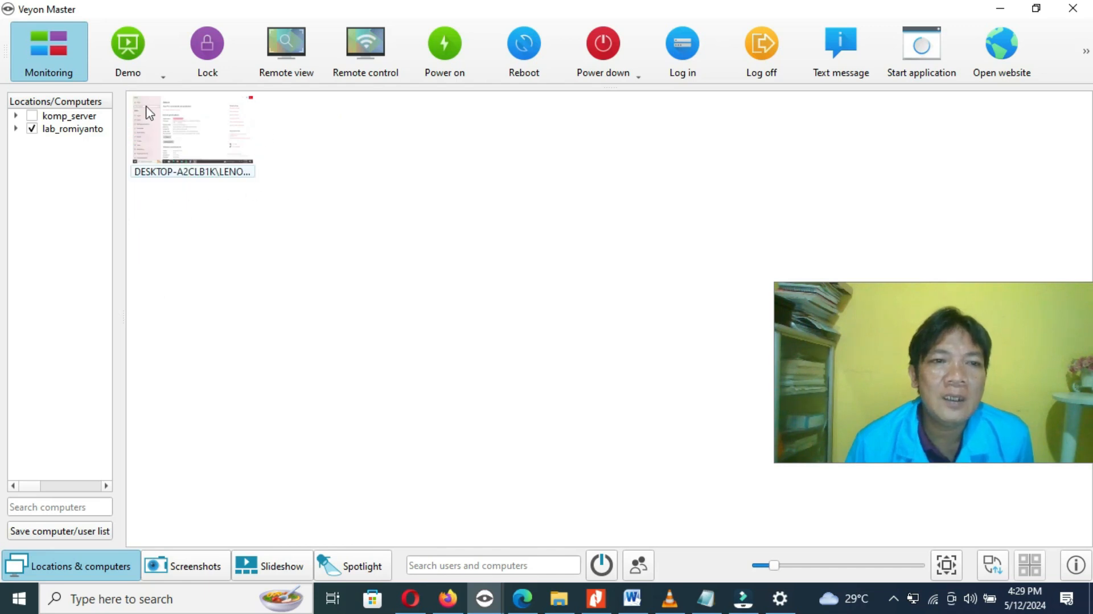
{"action": "mouse_move", "coordinate": [224, 157]}
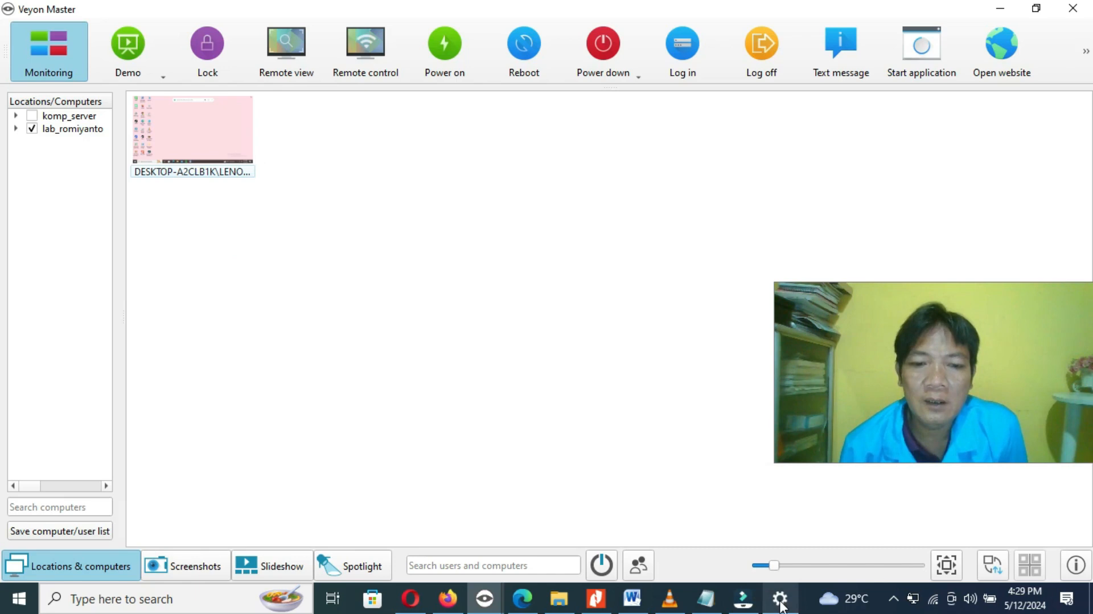
Open Veyon Configurator, review the lab location's entry under Locations & computers, and close the configurator
{"action": "mouse_move", "coordinate": [498, 598]}
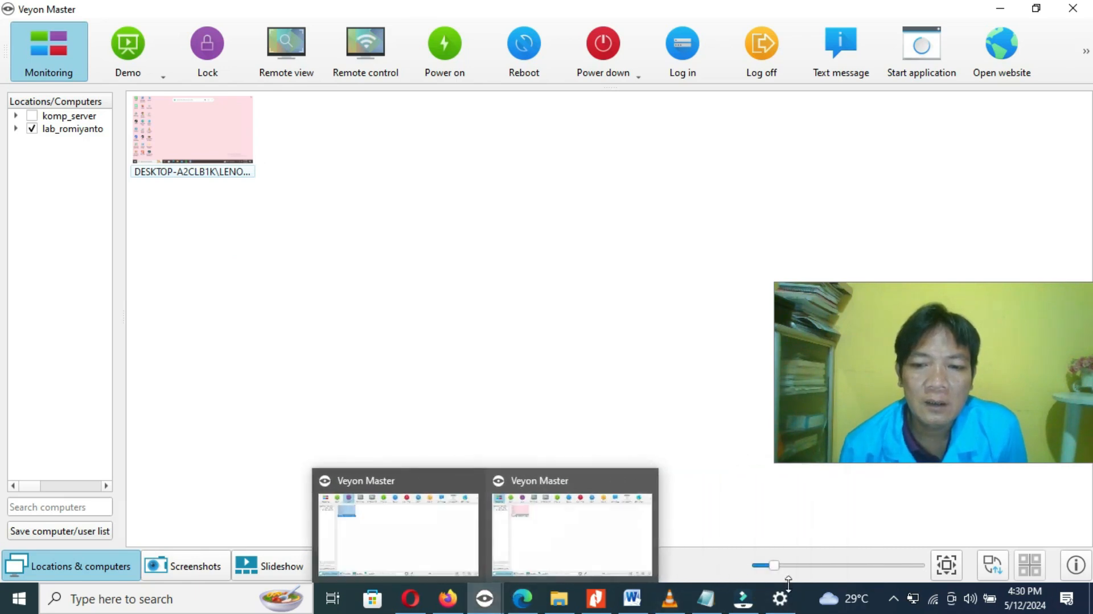
{"action": "mouse_move", "coordinate": [410, 598]}
{"action": "left_click", "coordinate": [19, 598]}
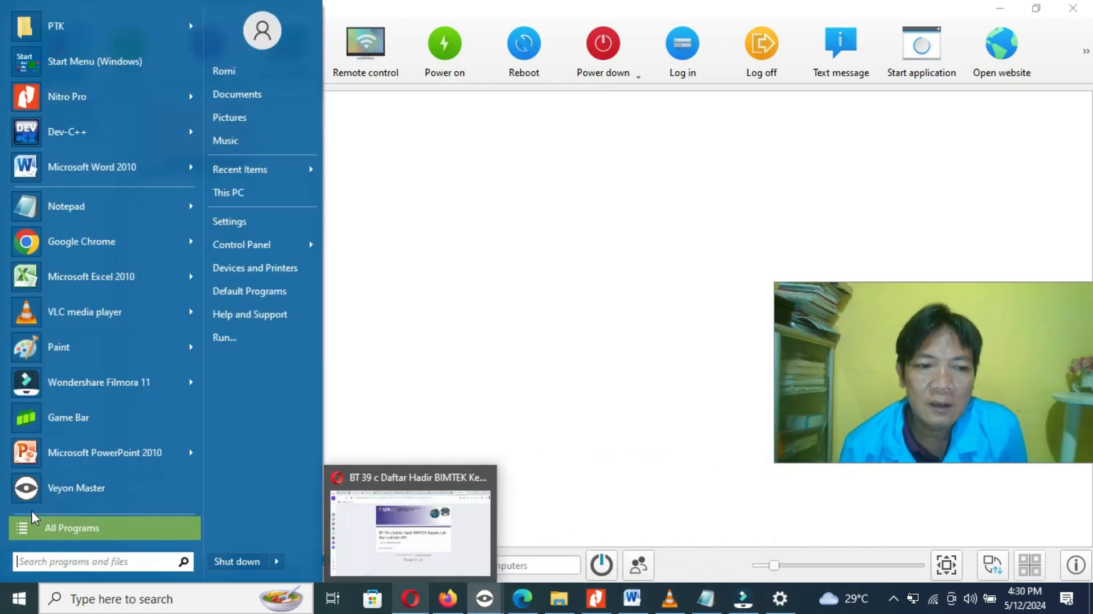
{"action": "left_click", "coordinate": [66, 527]}
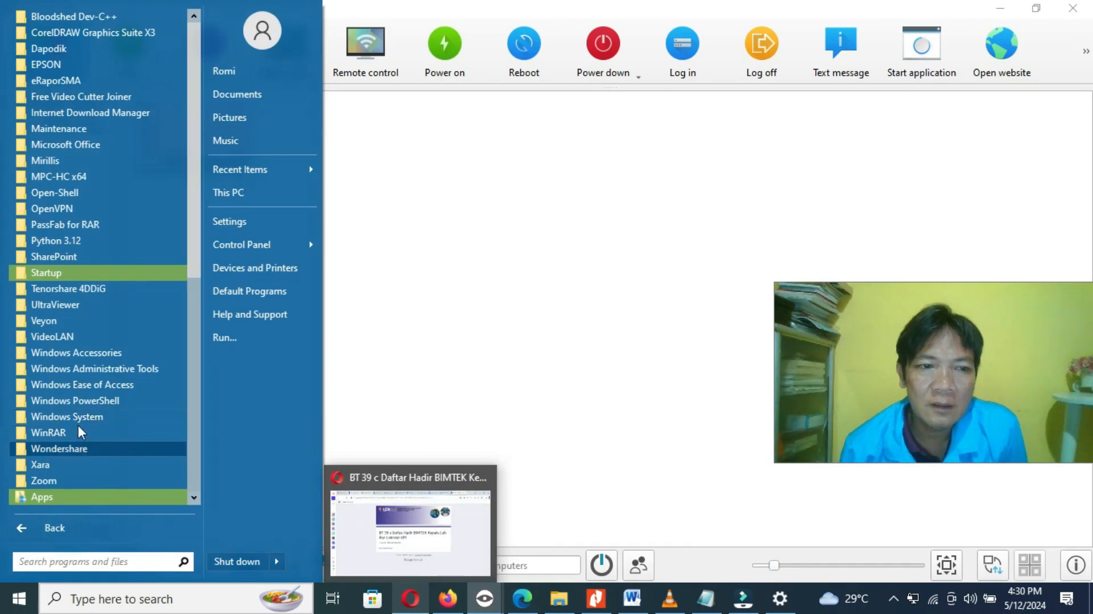
{"action": "left_click", "coordinate": [66, 325]}
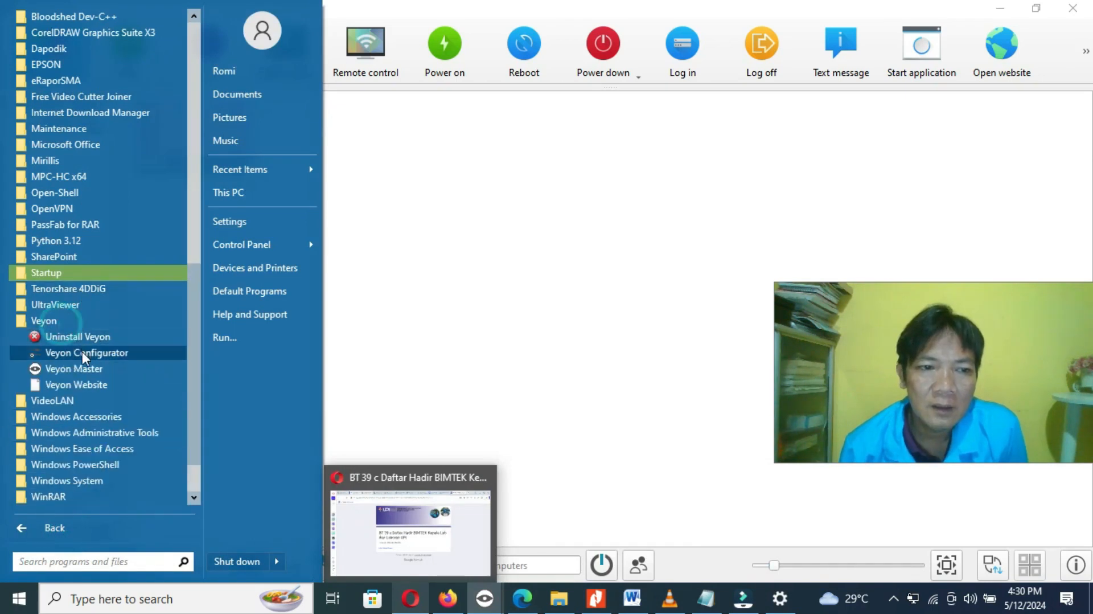
{"action": "left_click", "coordinate": [81, 353]}
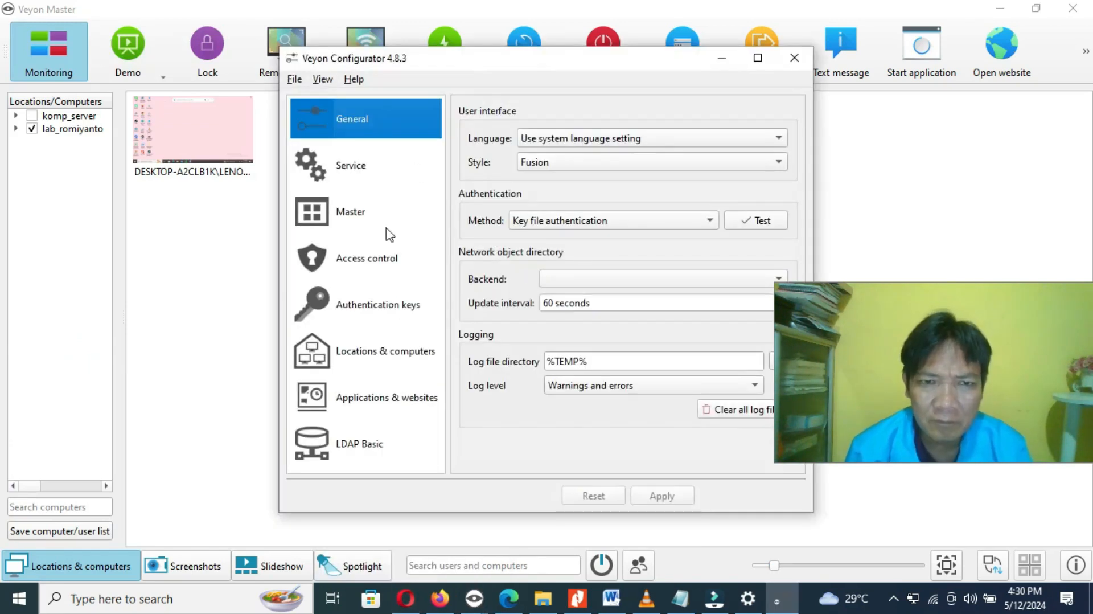
{"action": "left_click", "coordinate": [583, 230]}
{"action": "left_click", "coordinate": [460, 241]}
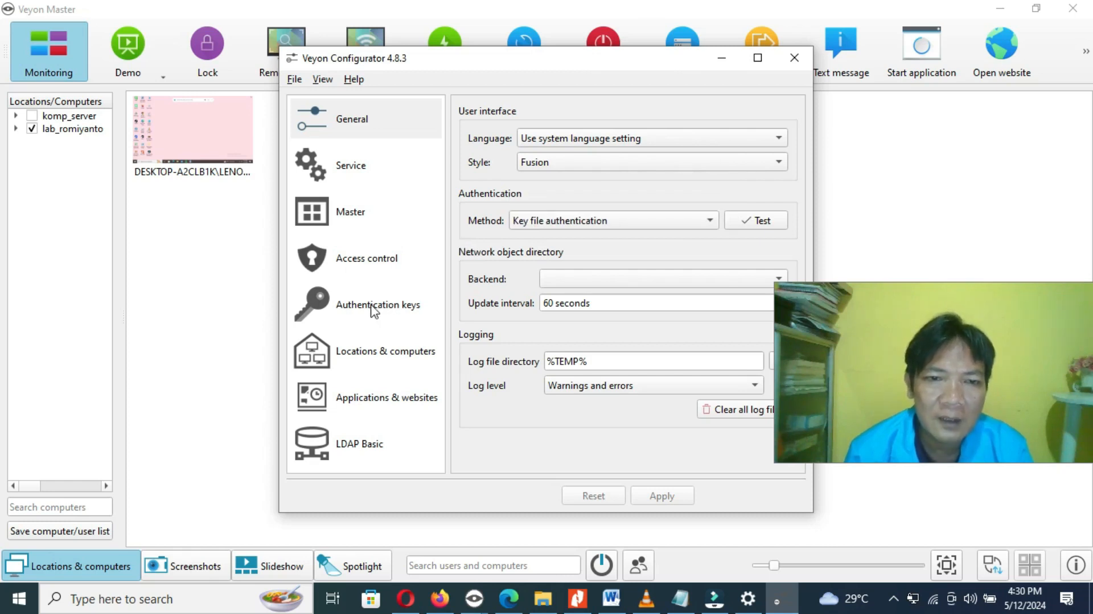
{"action": "left_click", "coordinate": [361, 353]}
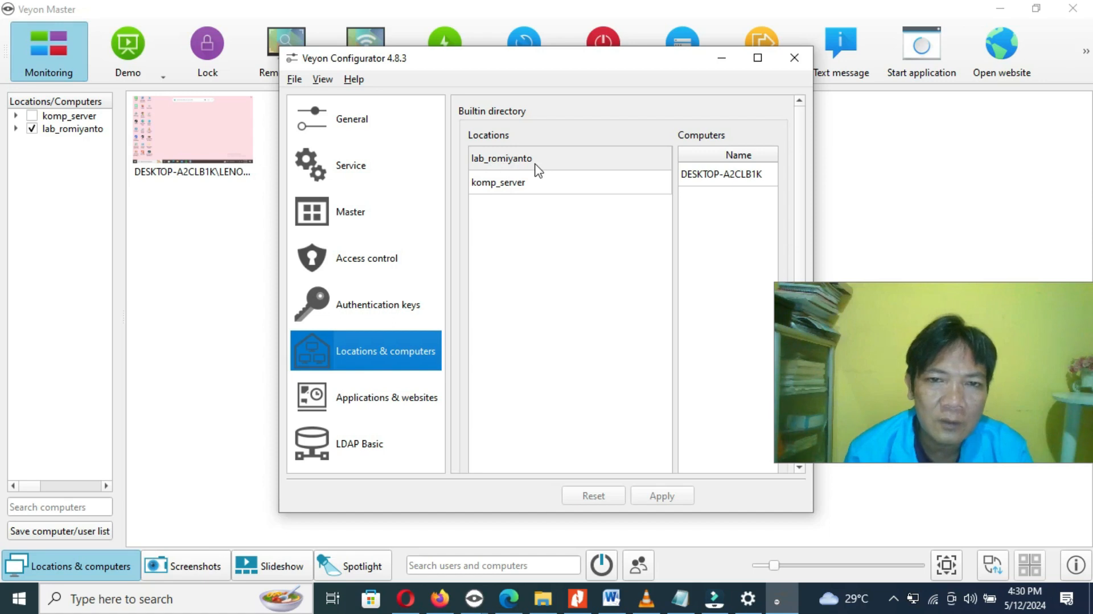
{"action": "left_click", "coordinate": [794, 58]}
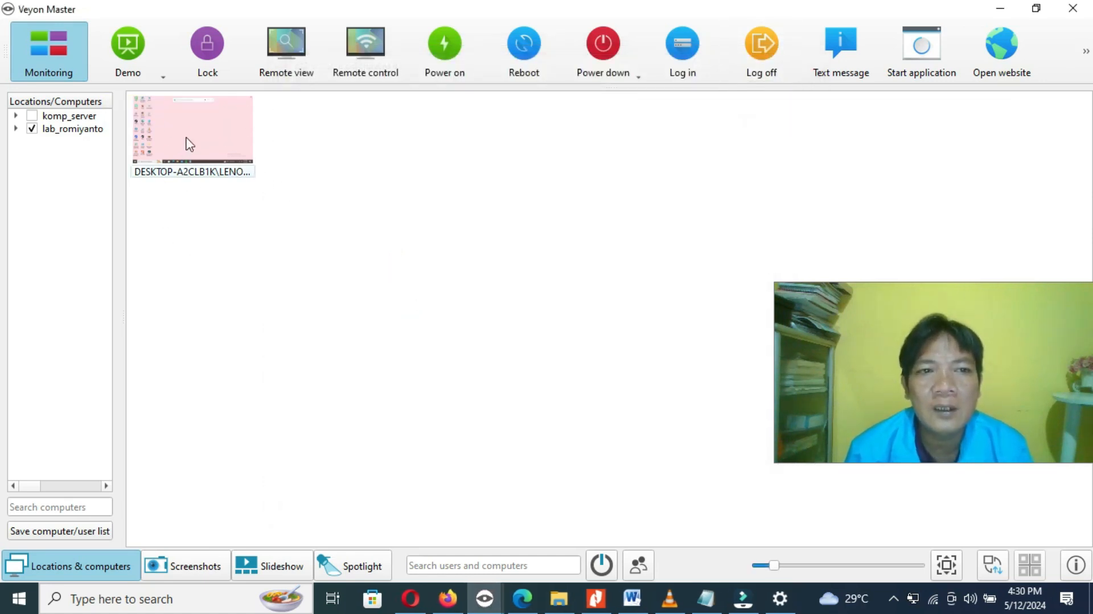
{"action": "mouse_move", "coordinate": [208, 138]}
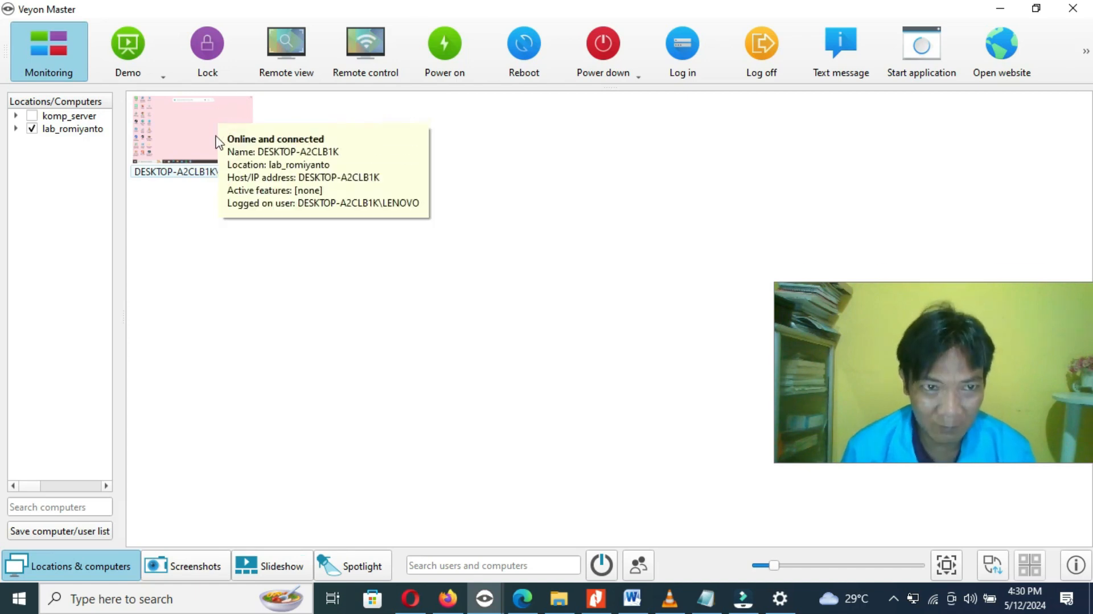
{"action": "left_click", "coordinate": [341, 66]}
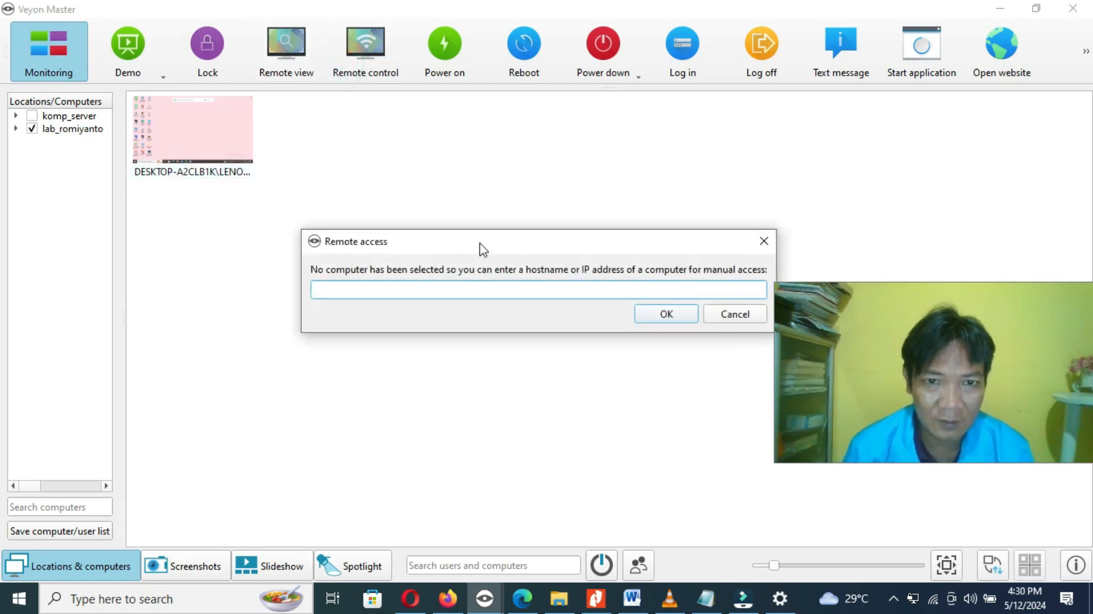
{"action": "left_click", "coordinate": [664, 317]}
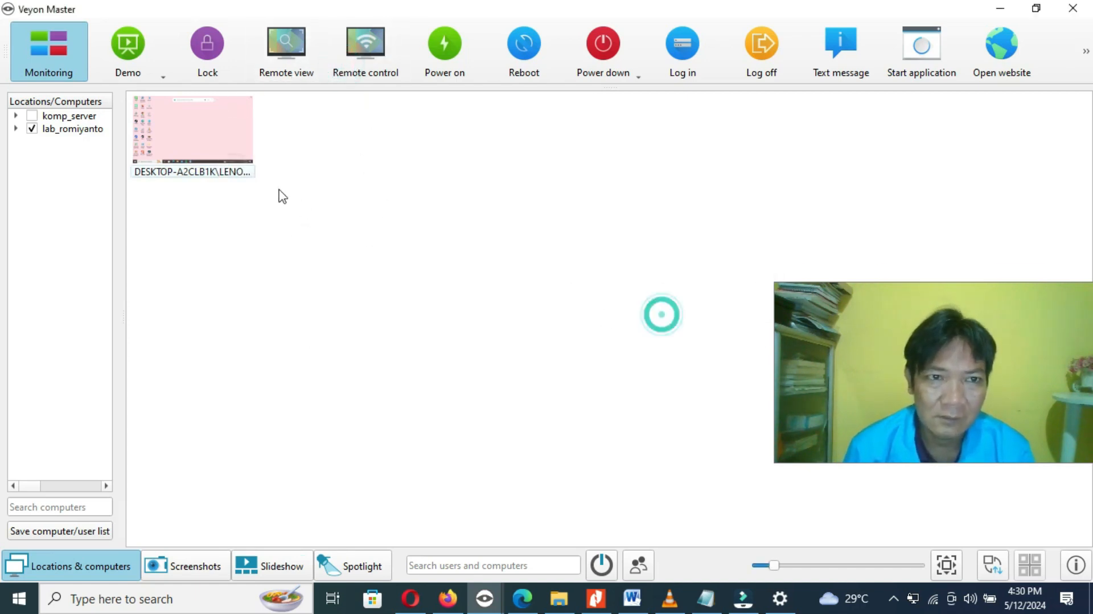
{"action": "left_click", "coordinate": [353, 78]}
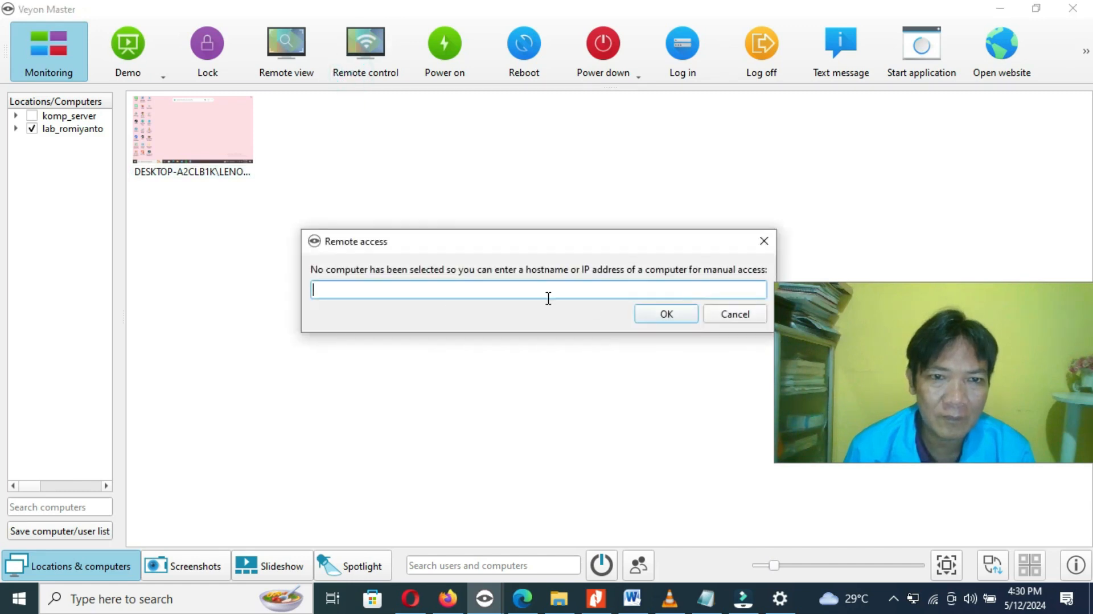
{"action": "left_click", "coordinate": [709, 318]}
Open the DESKTOP-A2CLB1K client's screen from the lab location, close that window and start a remote control session on it
{"action": "left_click", "coordinate": [72, 128]}
{"action": "double_click", "coordinate": [201, 148]}
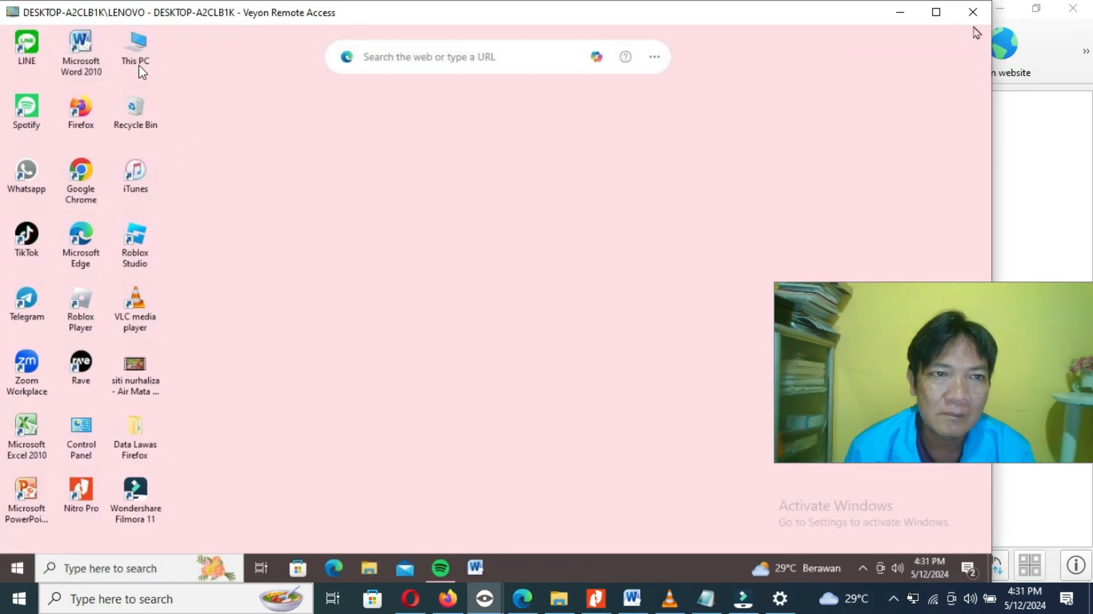
{"action": "left_click", "coordinate": [973, 12]}
{"action": "left_click", "coordinate": [367, 61]}
{"action": "left_click", "coordinate": [367, 64]}
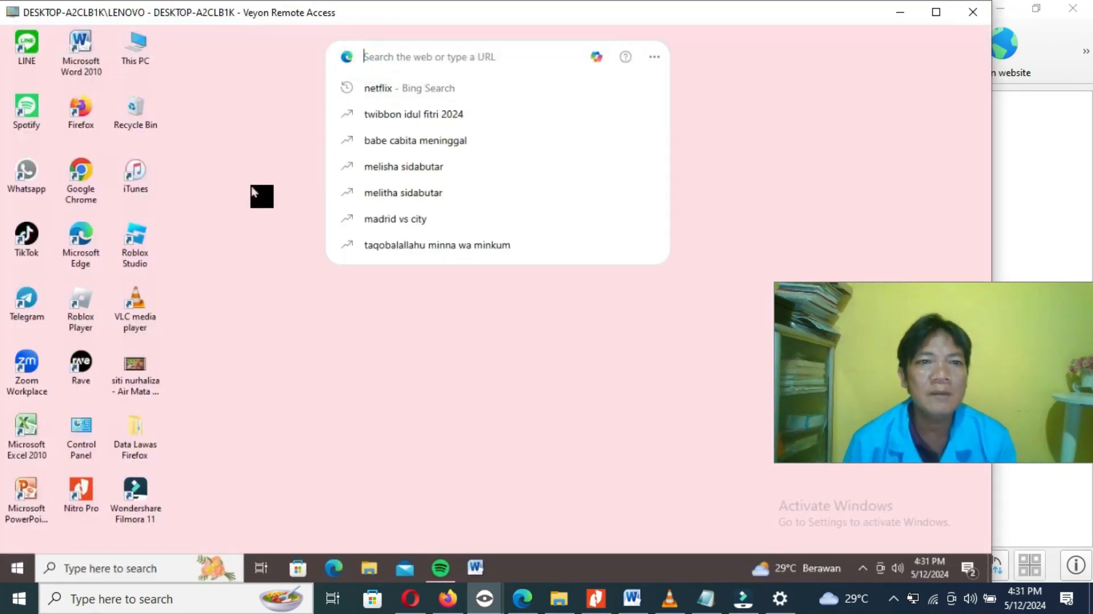
{"action": "left_click", "coordinate": [251, 185]}
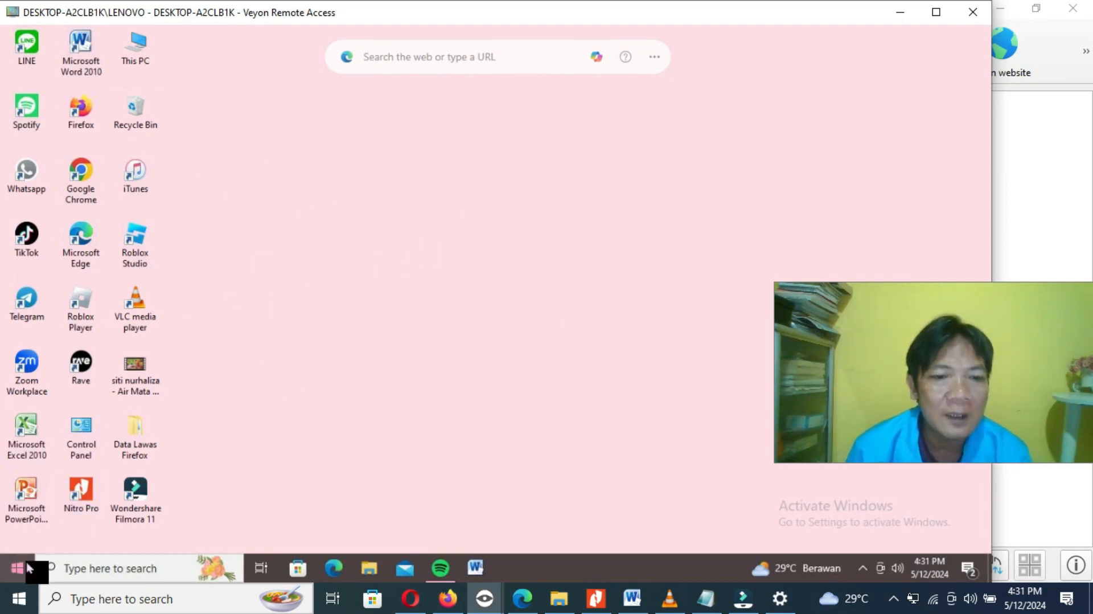
Run veyon-4.8.3.0-win64-setup from the client's Downloads folder, allow it to make changes, and minimize File Explorer
{"action": "left_click", "coordinate": [369, 568]}
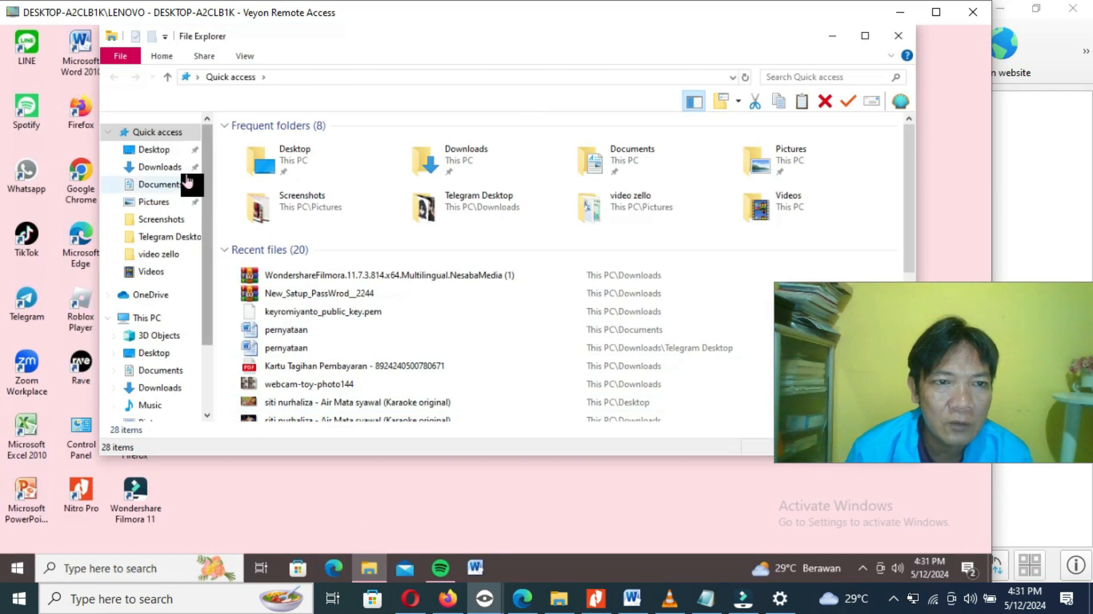
{"action": "left_click", "coordinate": [180, 169]}
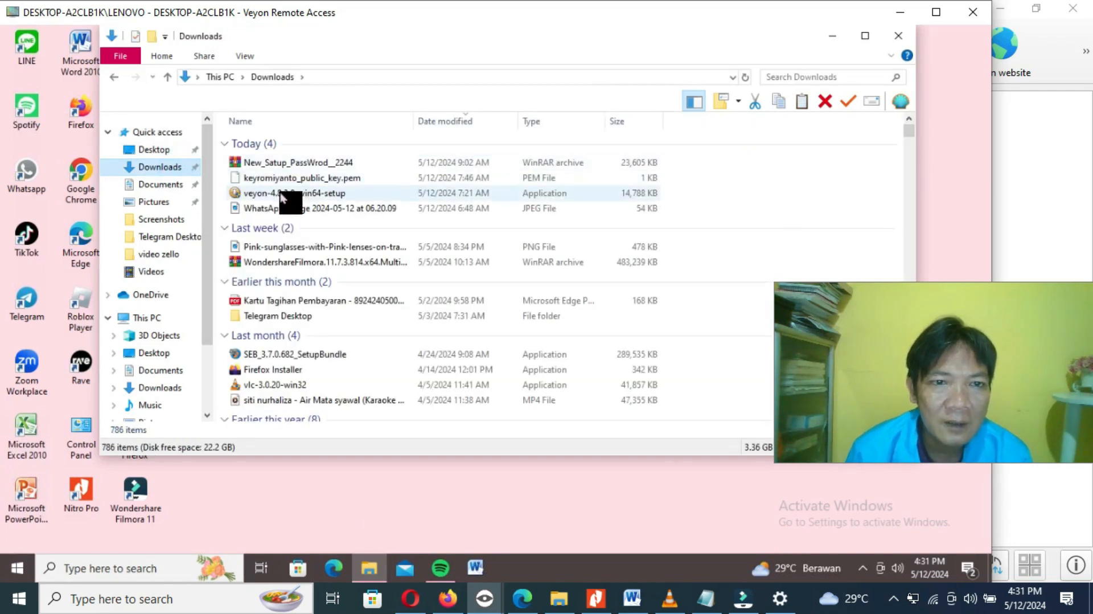
{"action": "left_click", "coordinate": [290, 195]}
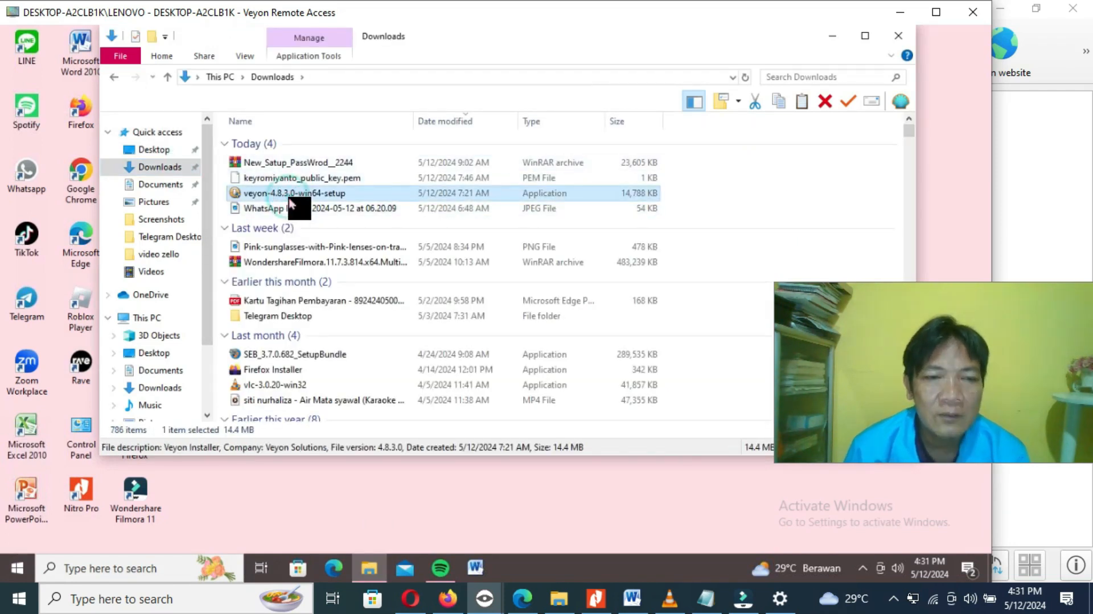
{"action": "double_click", "coordinate": [290, 200]}
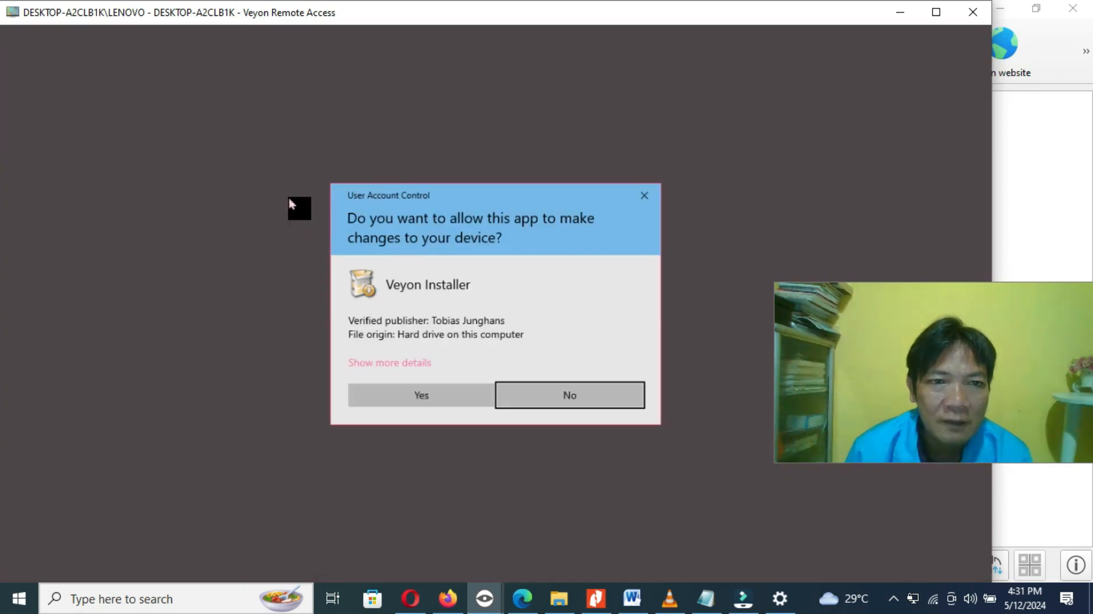
{"action": "left_click", "coordinate": [462, 402]}
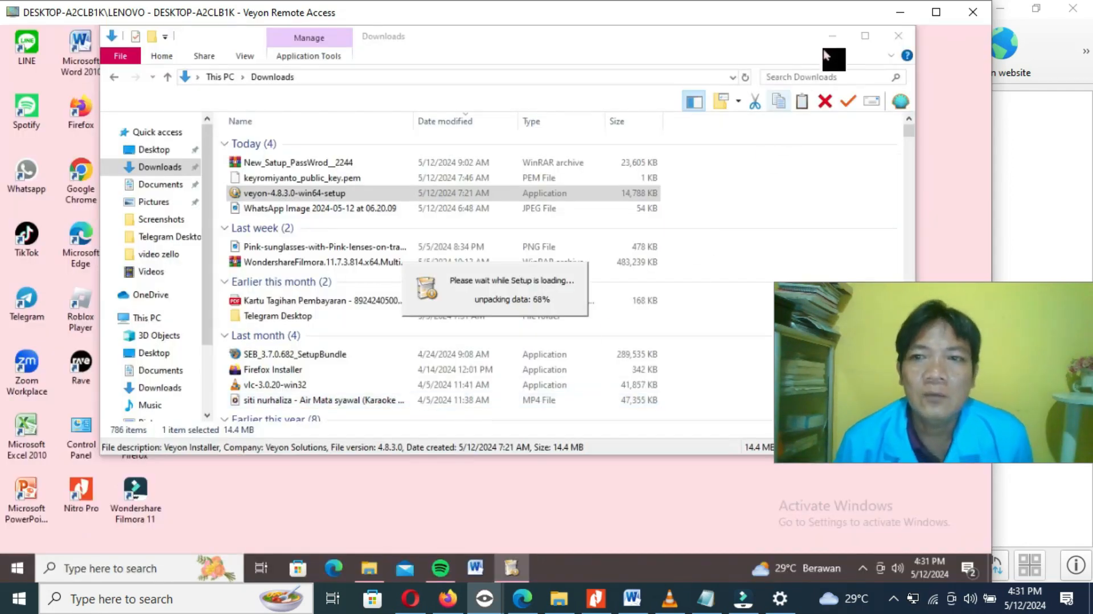
{"action": "left_click", "coordinate": [832, 35]}
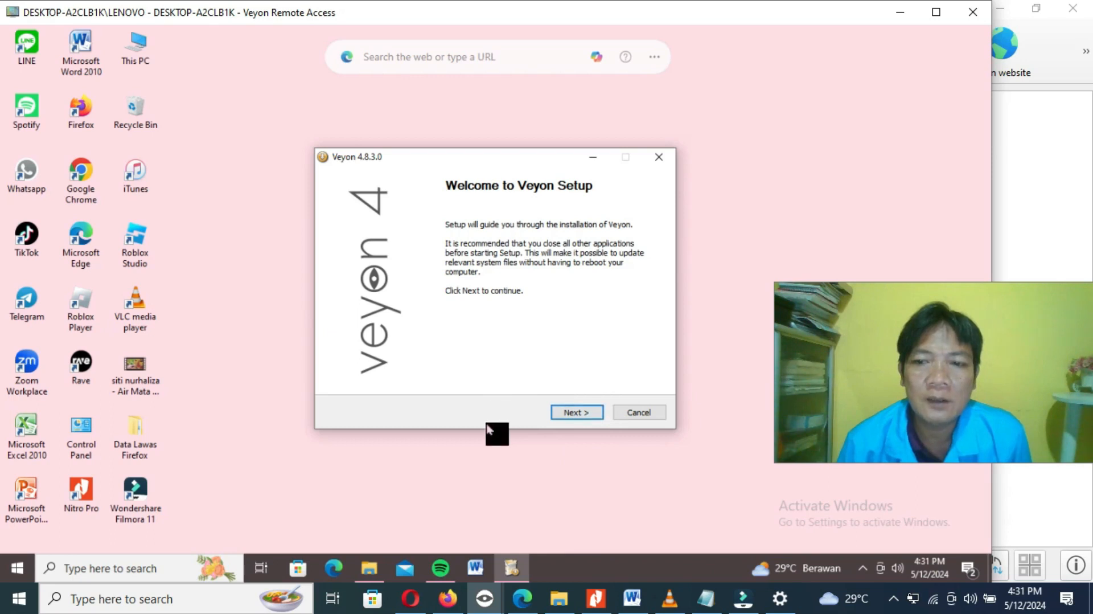
Install Veyon on the client in C:\Program Files\Veyon\ without the Veyon Master component, and finish setup without running Veyon Configurator
{"action": "left_click", "coordinate": [572, 420]}
{"action": "left_click", "coordinate": [572, 420]}
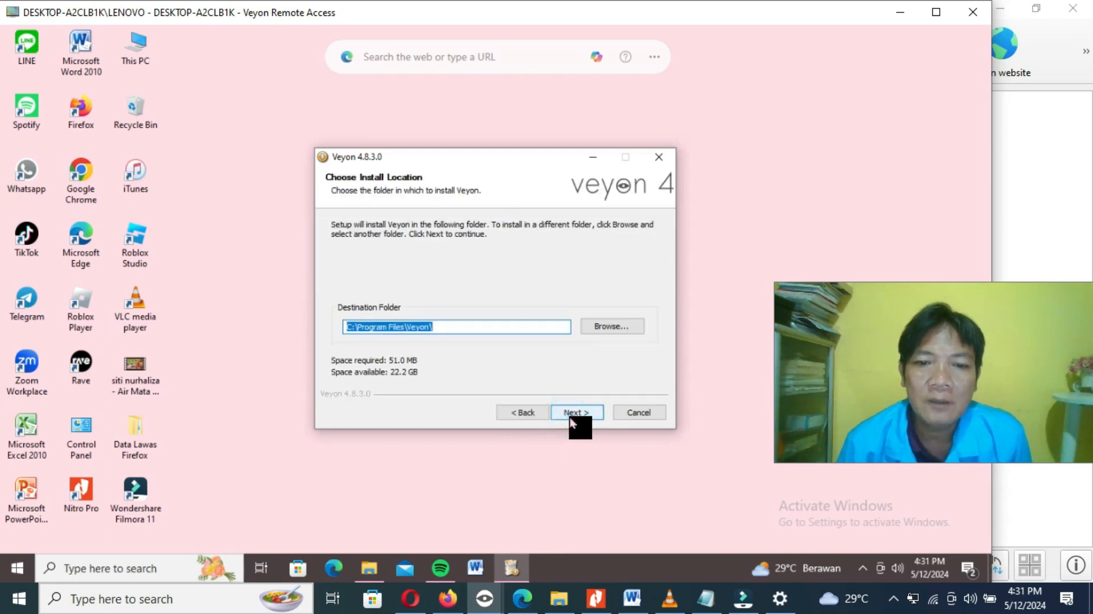
{"action": "left_click", "coordinate": [572, 421]}
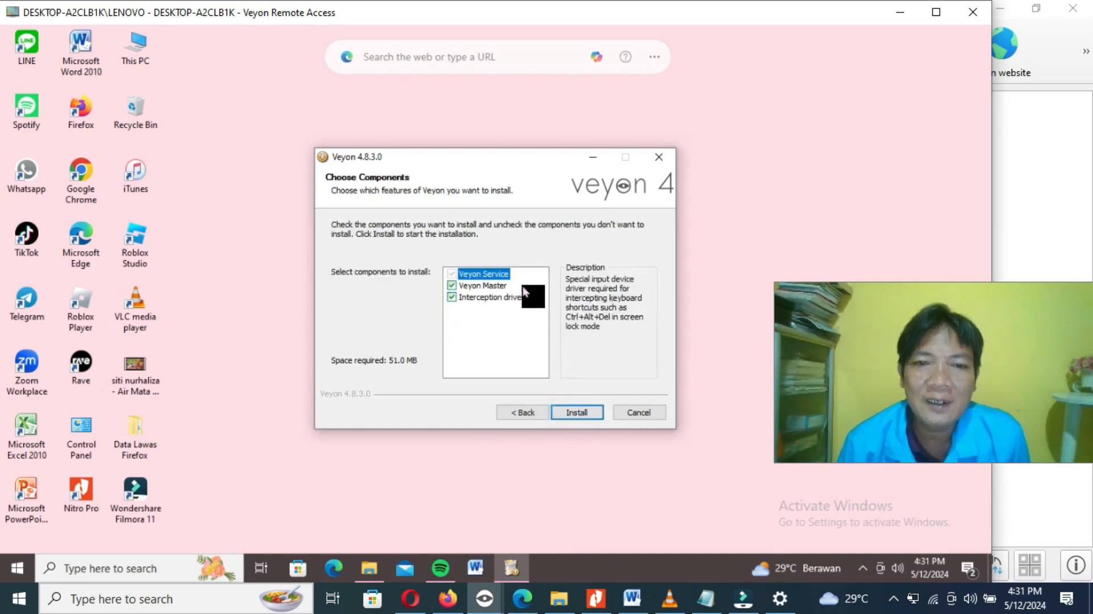
{"action": "left_click", "coordinate": [453, 286]}
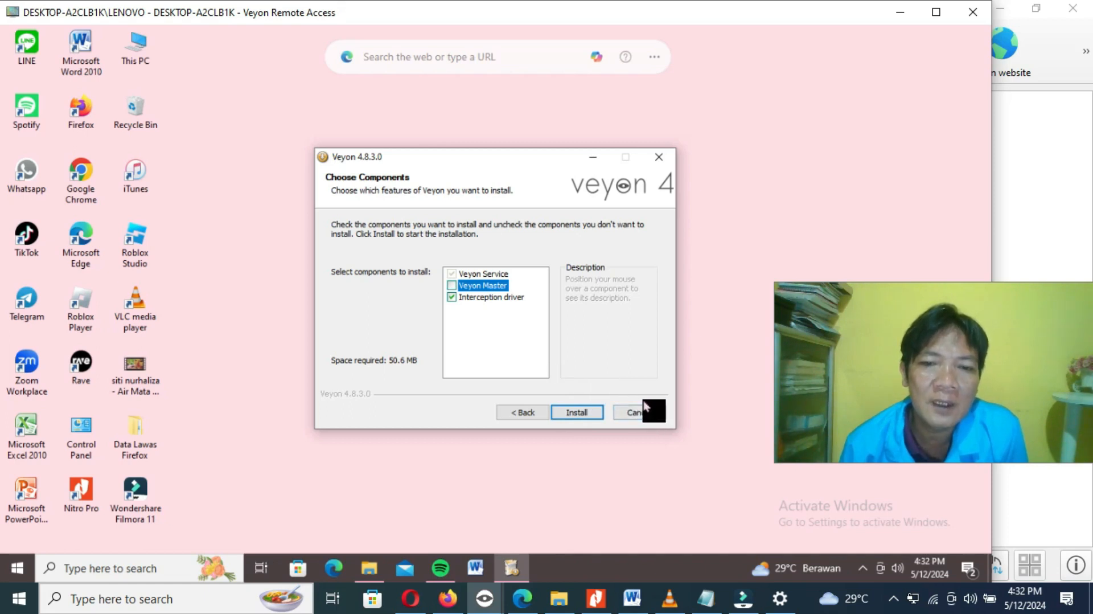
{"action": "left_click", "coordinate": [589, 418]}
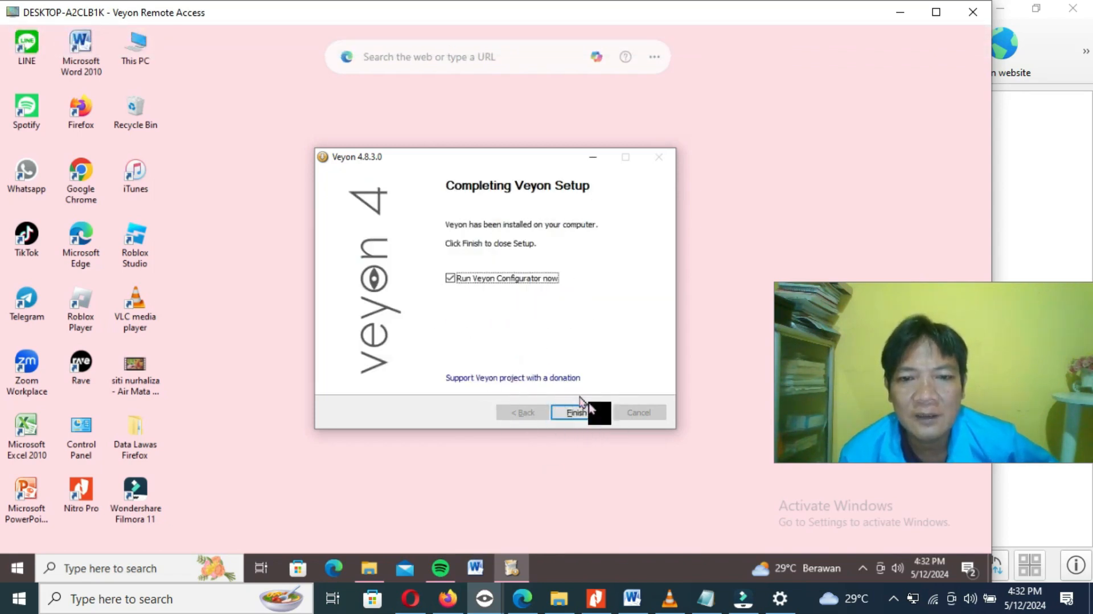
{"action": "left_click", "coordinate": [475, 278]}
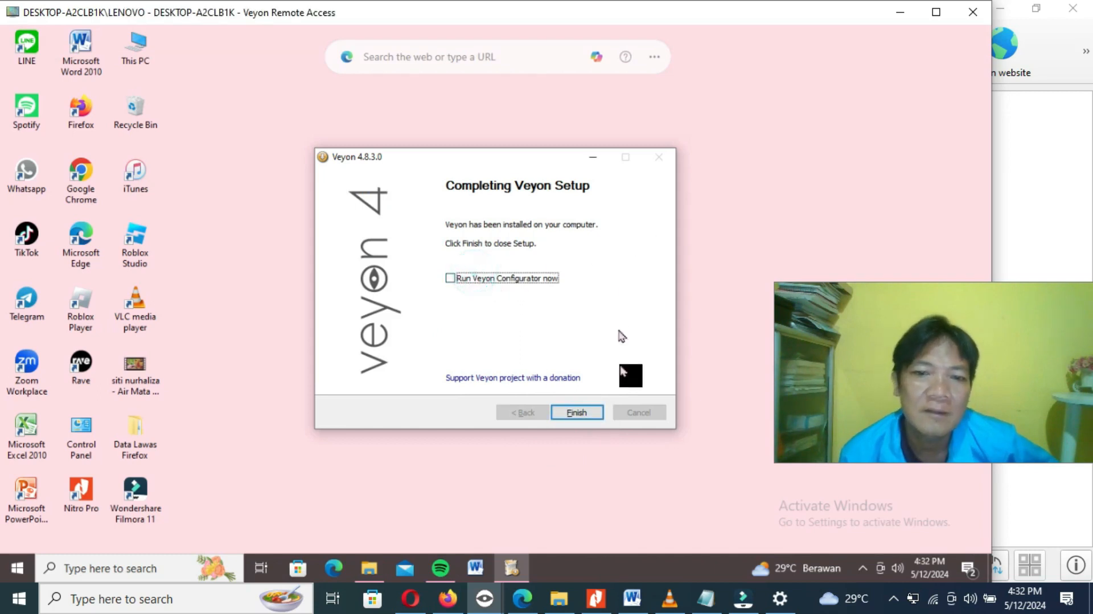
{"action": "left_click", "coordinate": [595, 414]}
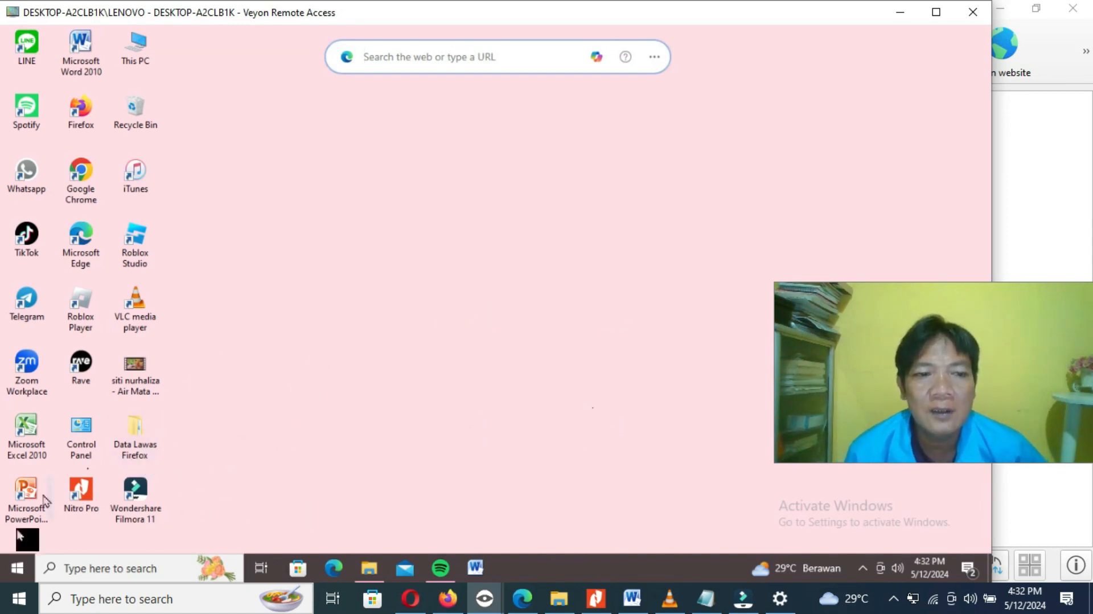
Open Veyon Configurator on the client from the installed Veyon program group and allow it to make changes
{"action": "left_click", "coordinate": [17, 568]}
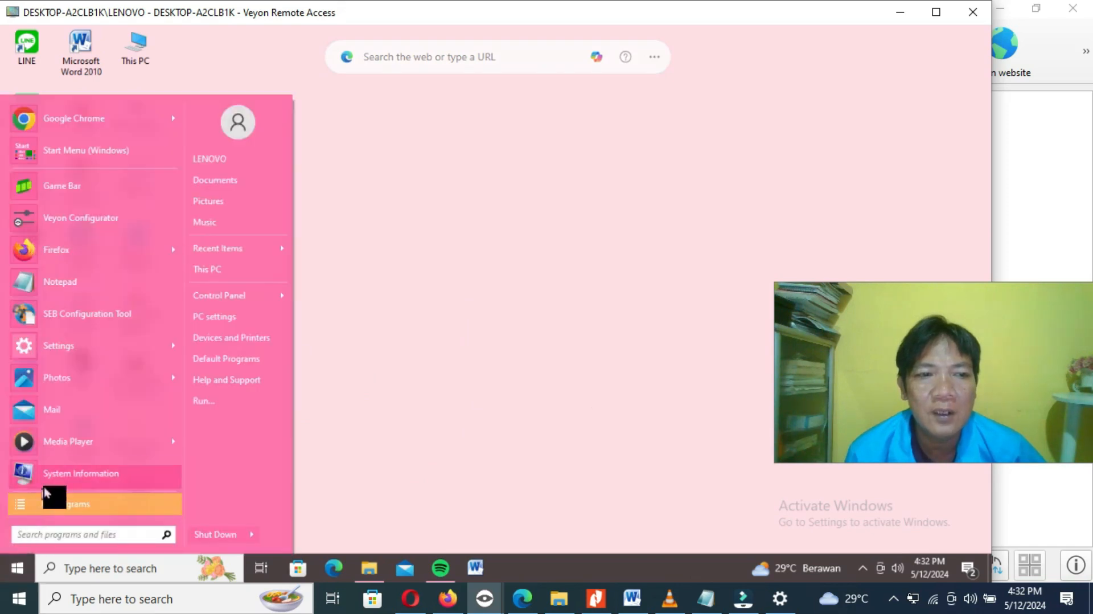
{"action": "left_click", "coordinate": [102, 504]}
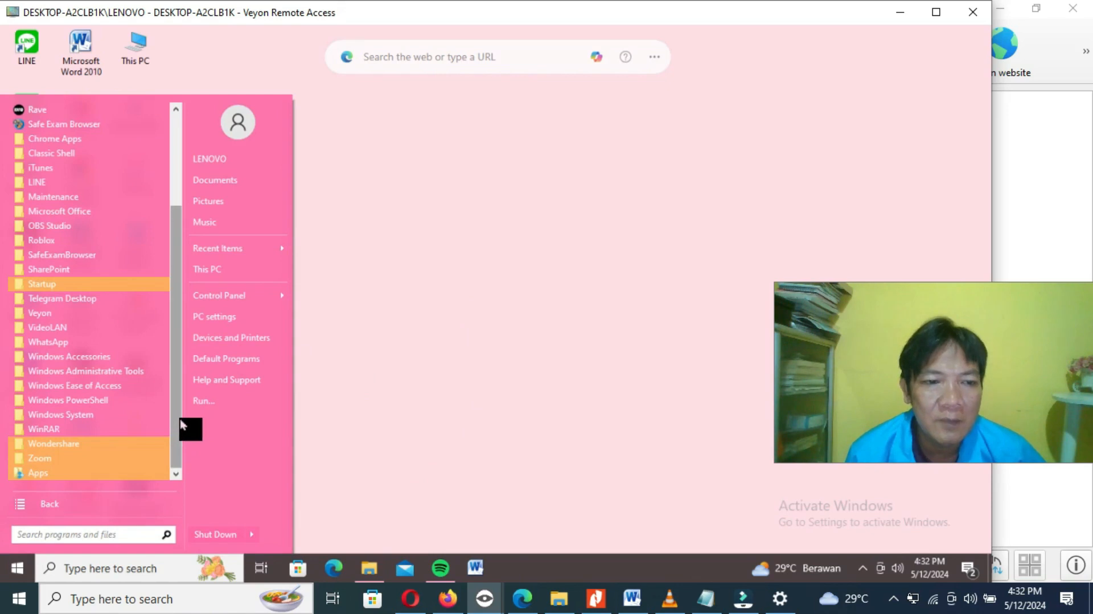
{"action": "left_click", "coordinate": [46, 313]}
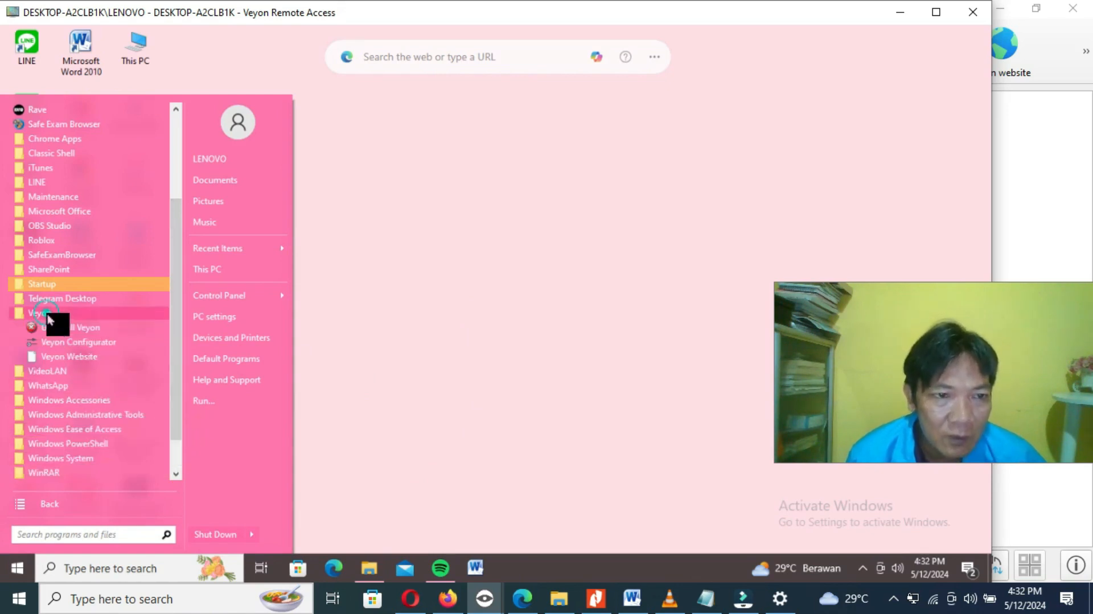
{"action": "left_click", "coordinate": [83, 345]}
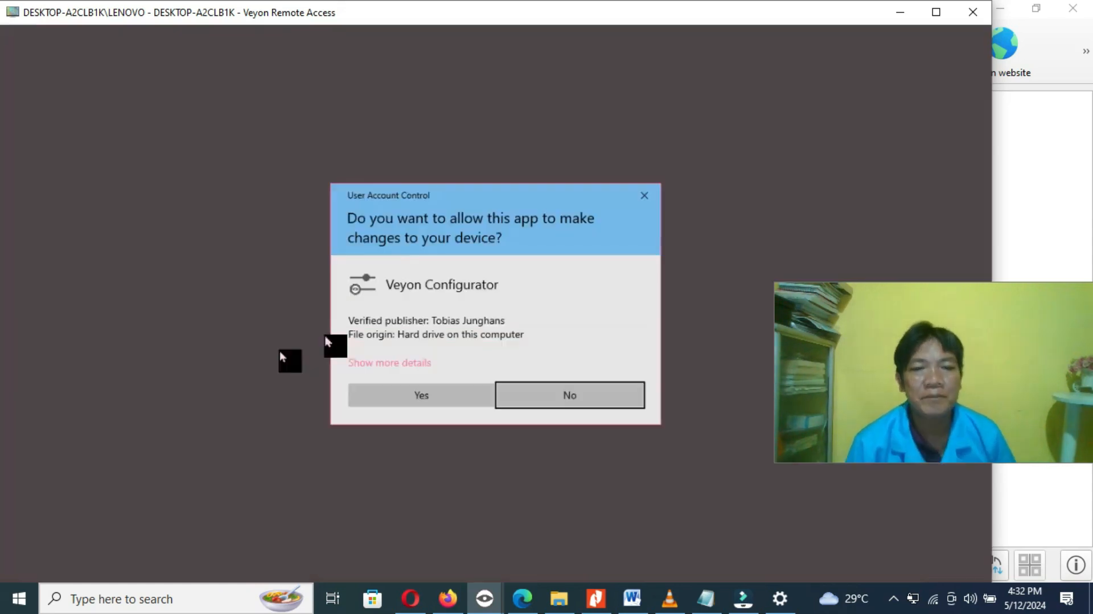
{"action": "left_click", "coordinate": [431, 397]}
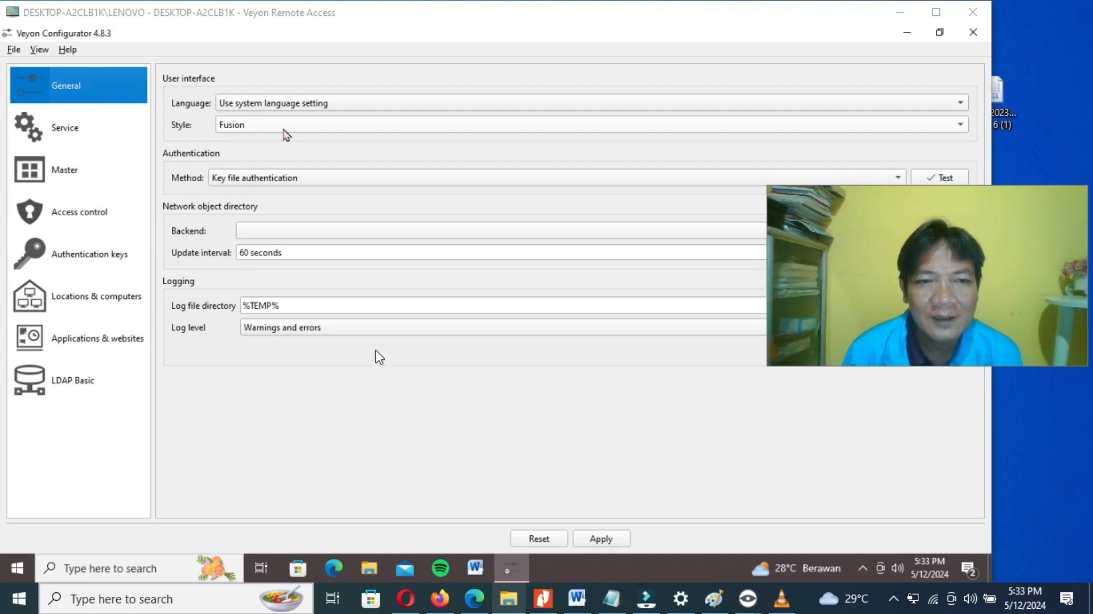
Switch the client's authentication method to Logon authentication and back to Key file authentication
{"action": "left_click", "coordinate": [287, 183]}
{"action": "left_click", "coordinate": [267, 162]}
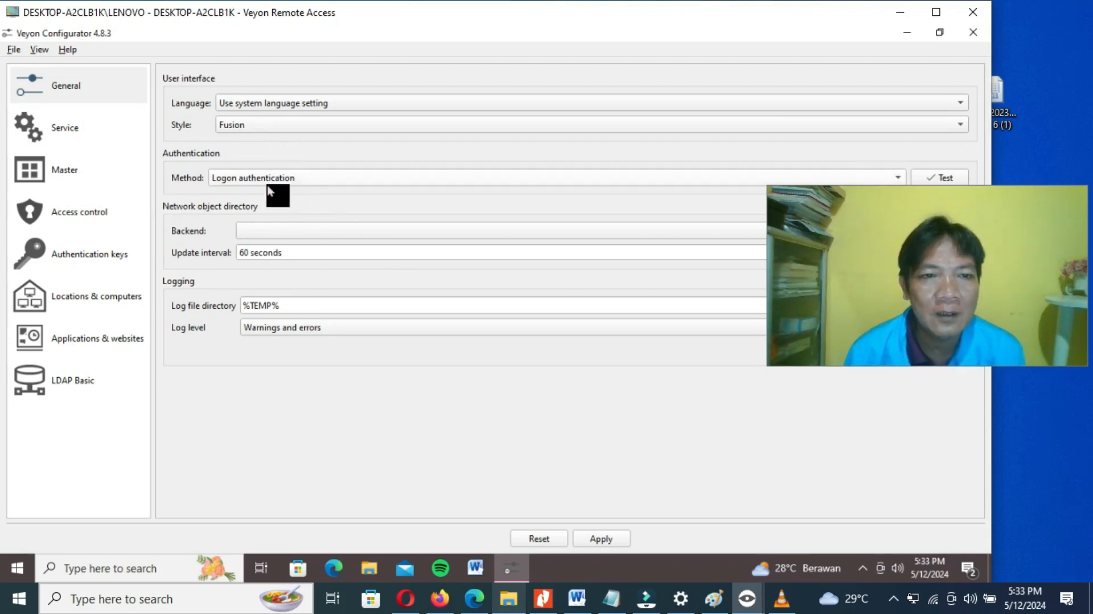
{"action": "left_click", "coordinate": [286, 184]}
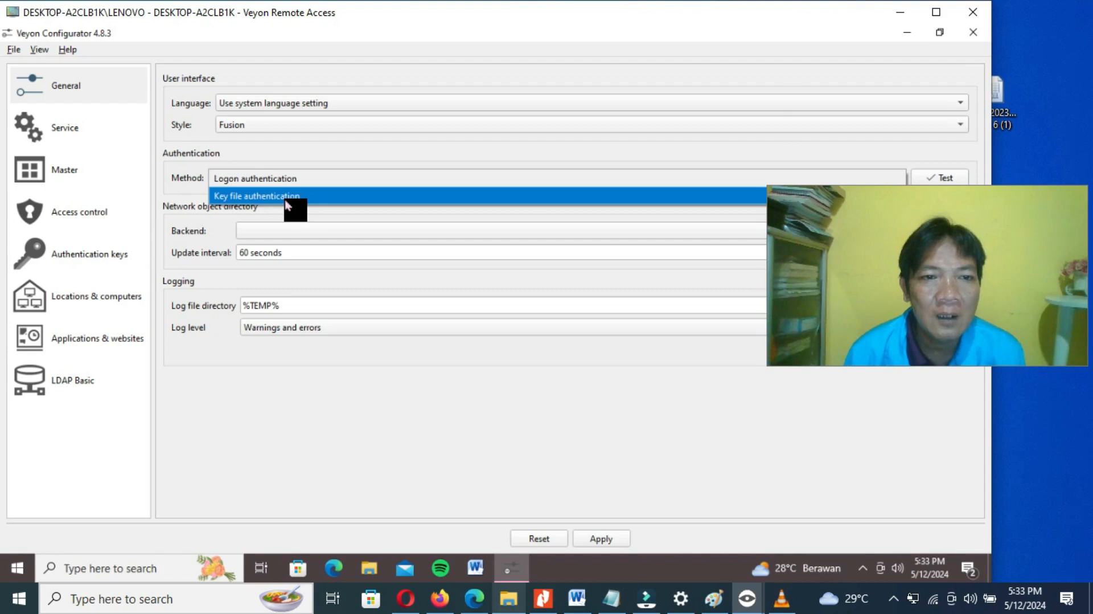
{"action": "left_click", "coordinate": [287, 196]}
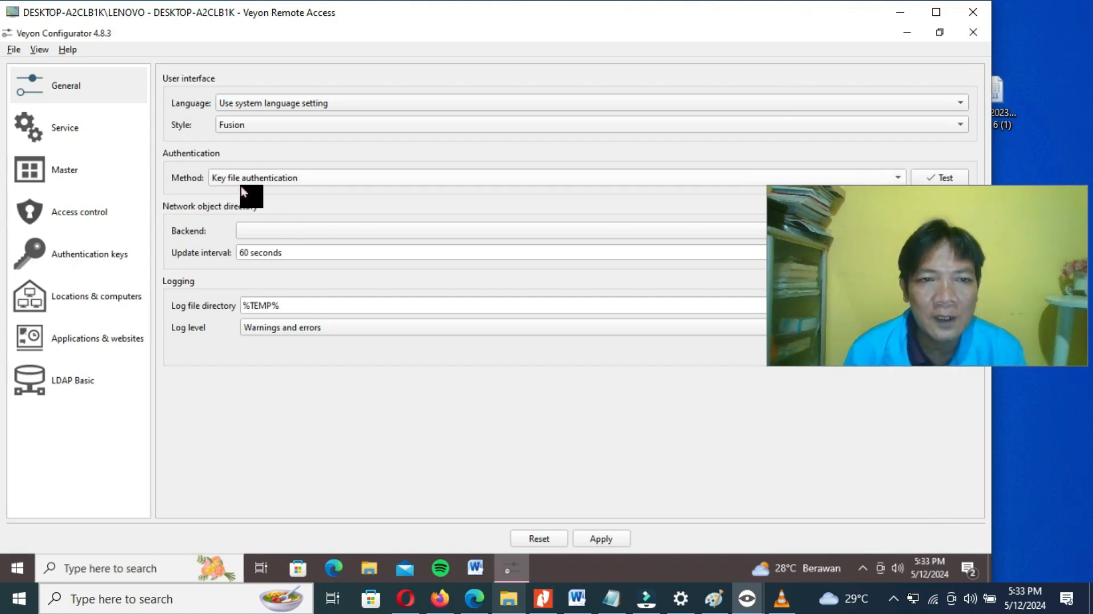
Start importing an authentication key on the client, select the public key .pem file in Downloads, and cancel the import
{"action": "left_click", "coordinate": [105, 253]}
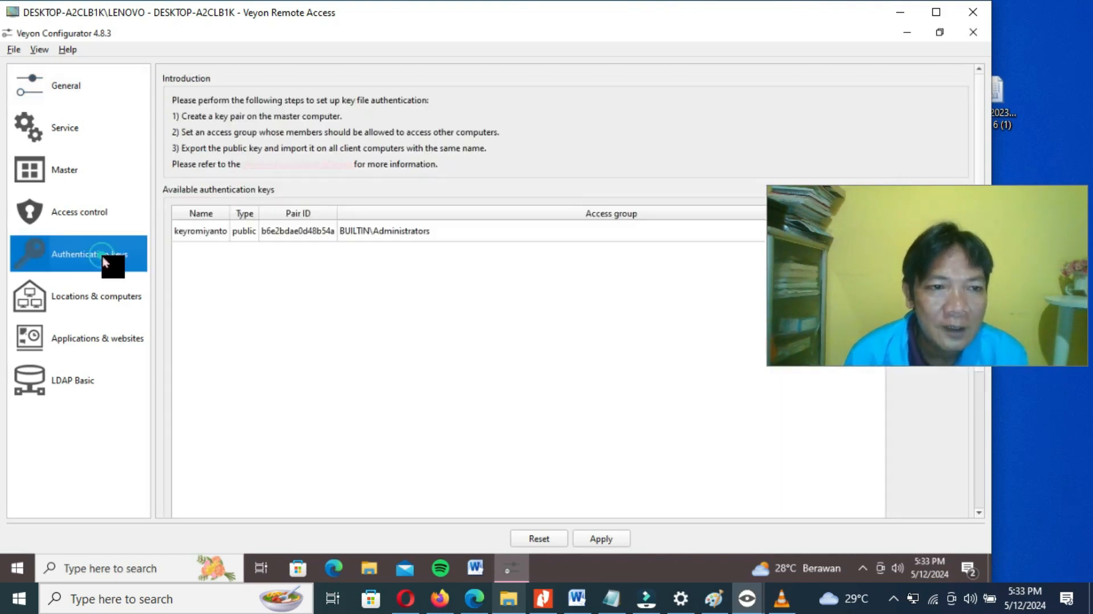
{"action": "left_click", "coordinate": [928, 333]}
{"action": "left_click_drag", "start_coordinate": [927, 335], "coordinate": [927, 335]}
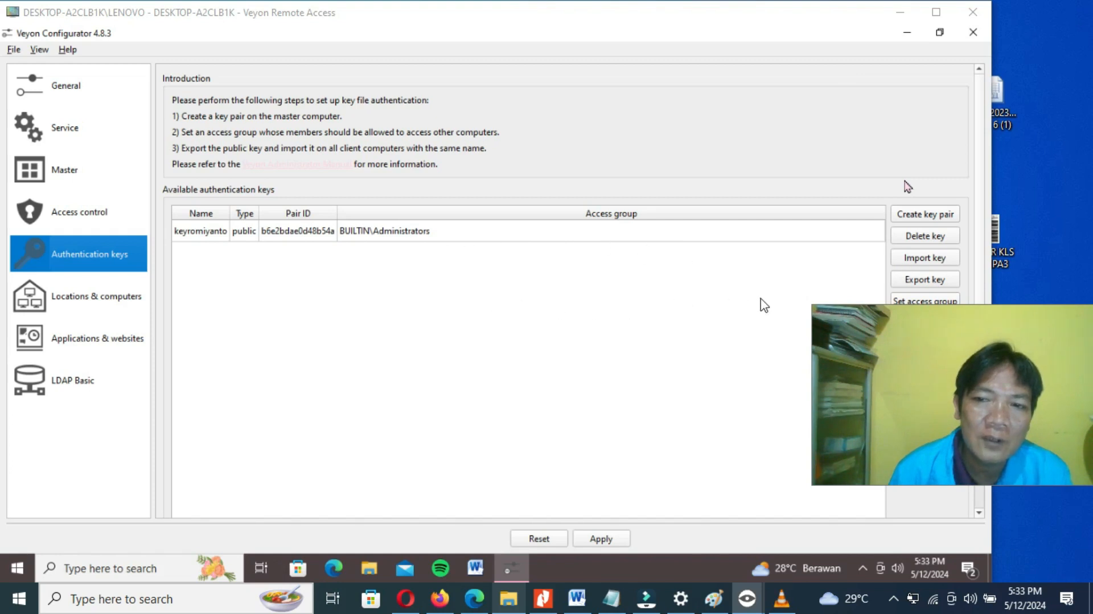
{"action": "left_click", "coordinate": [922, 260]}
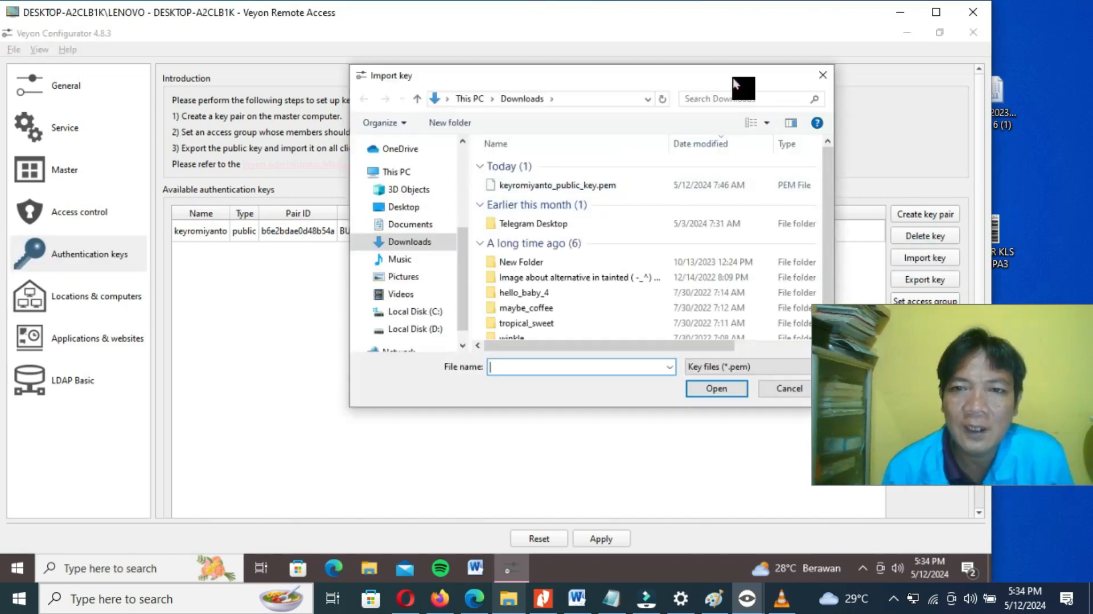
{"action": "left_click_drag", "start_coordinate": [746, 79], "coordinate": [624, 74]}
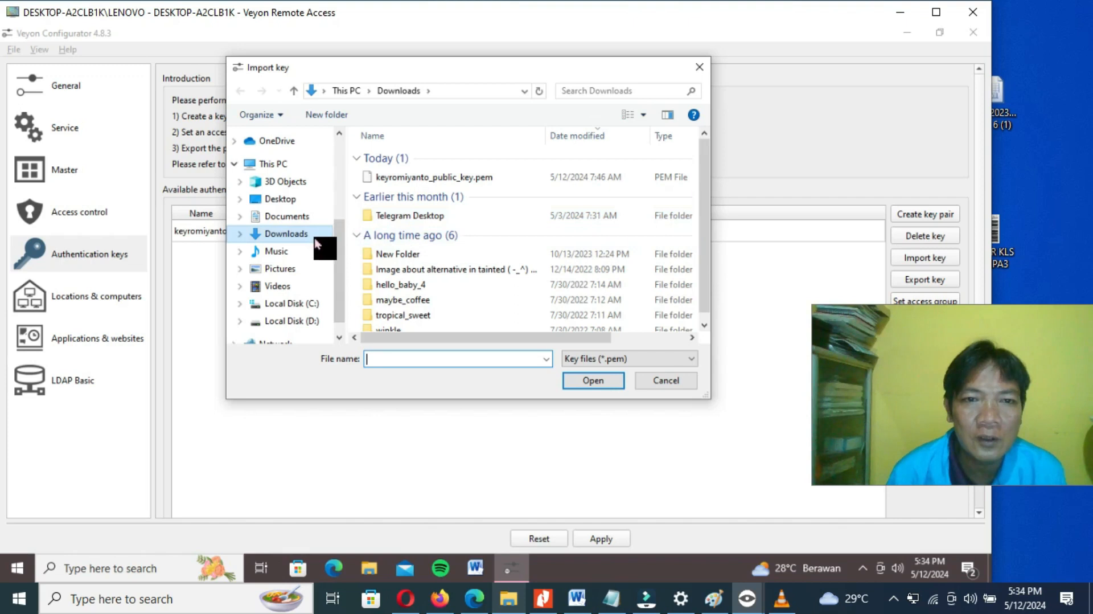
{"action": "left_click", "coordinate": [418, 180]}
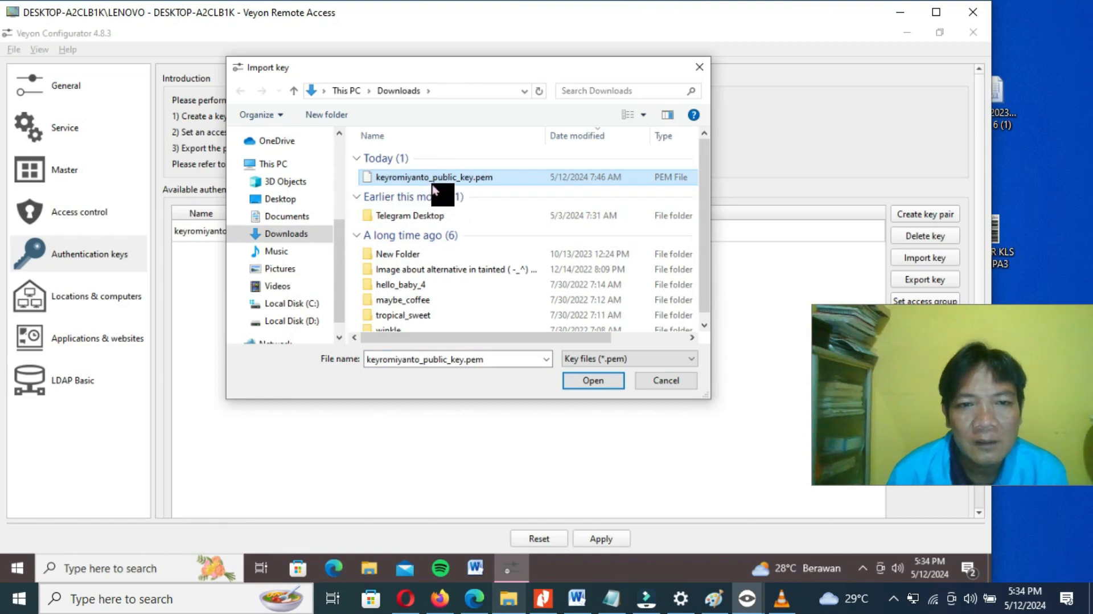
{"action": "left_click_drag", "start_coordinate": [551, 69], "coordinate": [675, 63]}
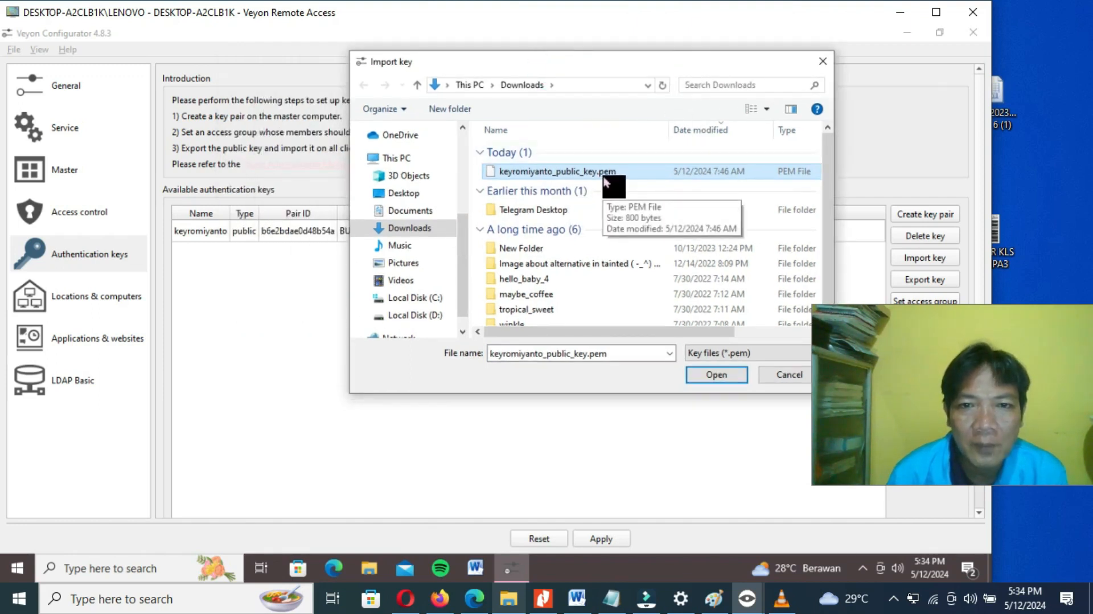
{"action": "left_click_drag", "start_coordinate": [637, 61], "coordinate": [785, 51]}
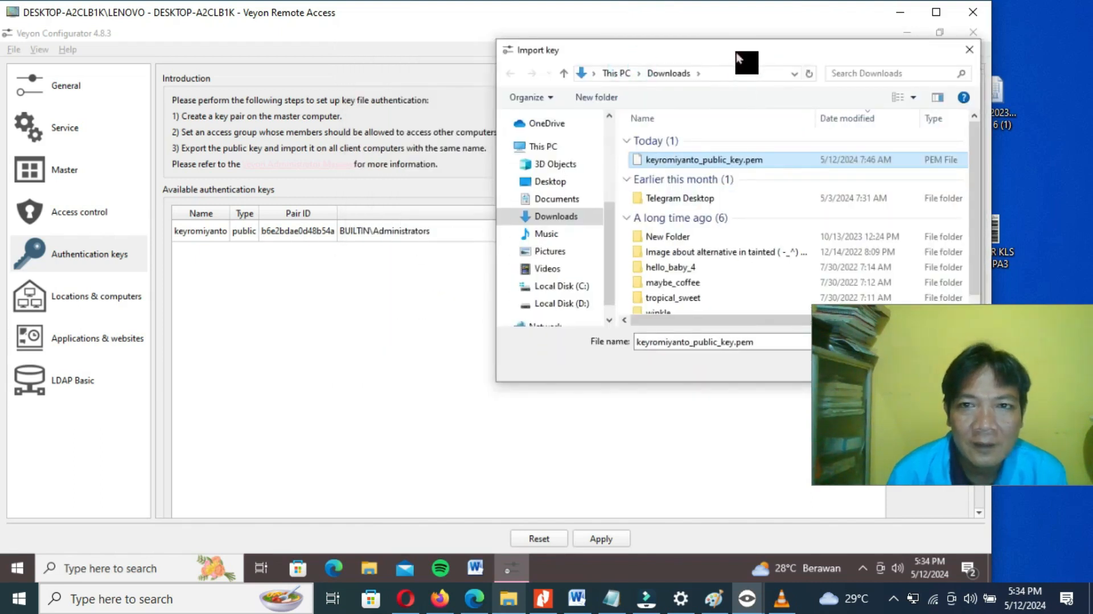
{"action": "left_click_drag", "start_coordinate": [738, 57], "coordinate": [611, 60]}
{"action": "left_click", "coordinate": [550, 165]}
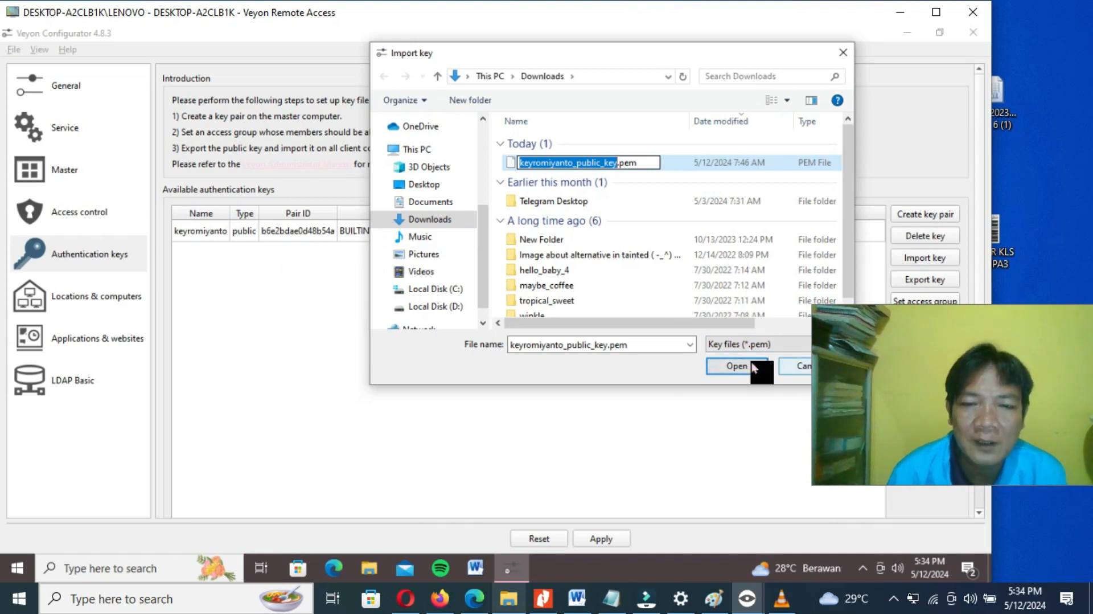
{"action": "left_click", "coordinate": [790, 367]}
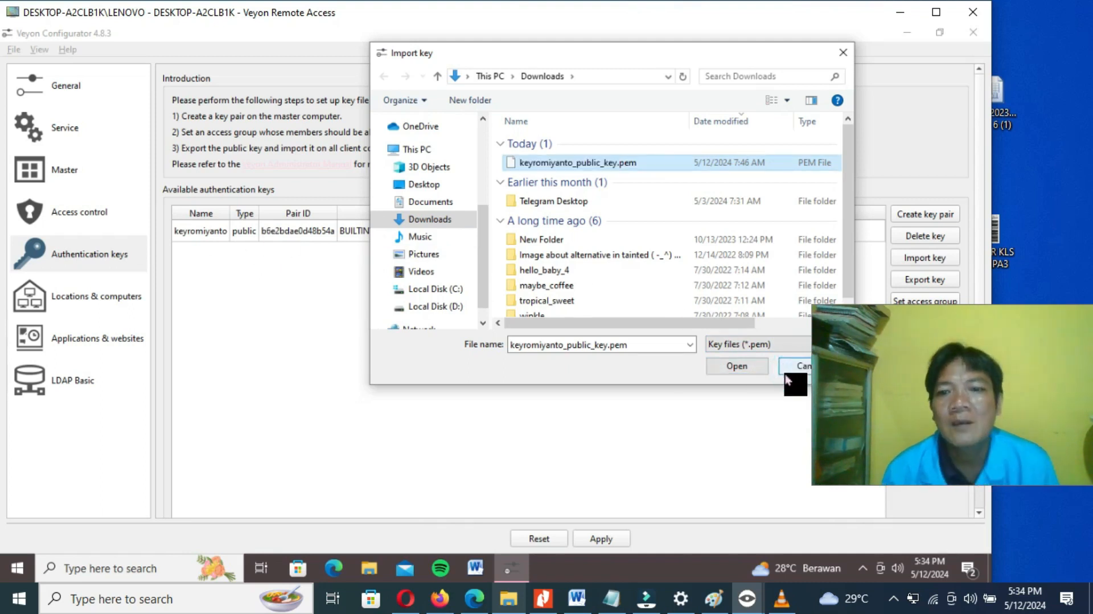
{"action": "left_click", "coordinate": [794, 369]}
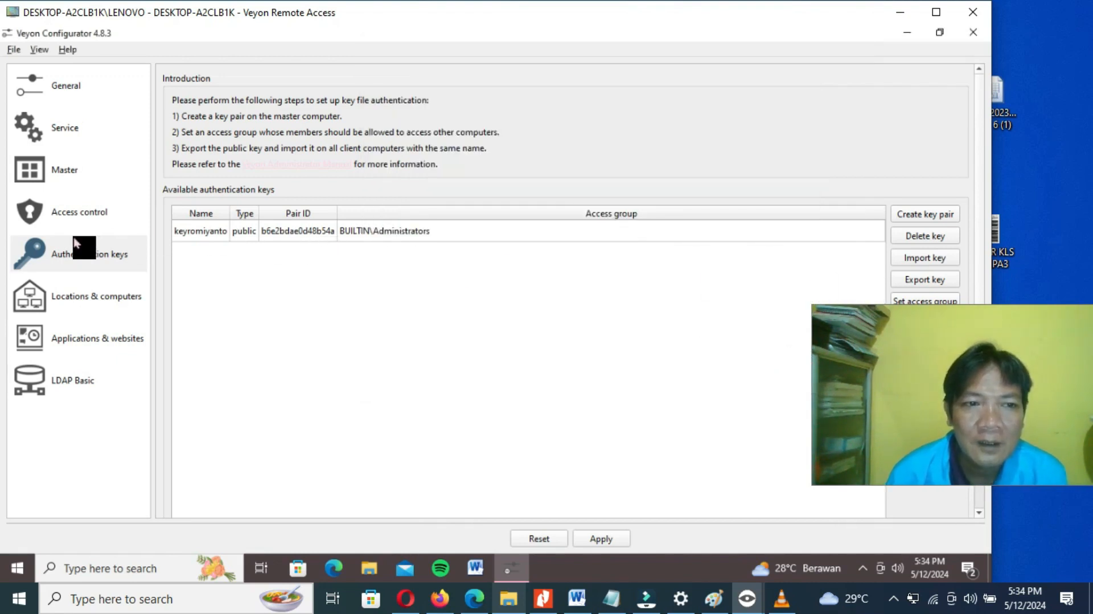
Add a location named komp_server under Locations & computers, then apply the configuration and restart the Veyon service
{"action": "left_click", "coordinate": [100, 310]}
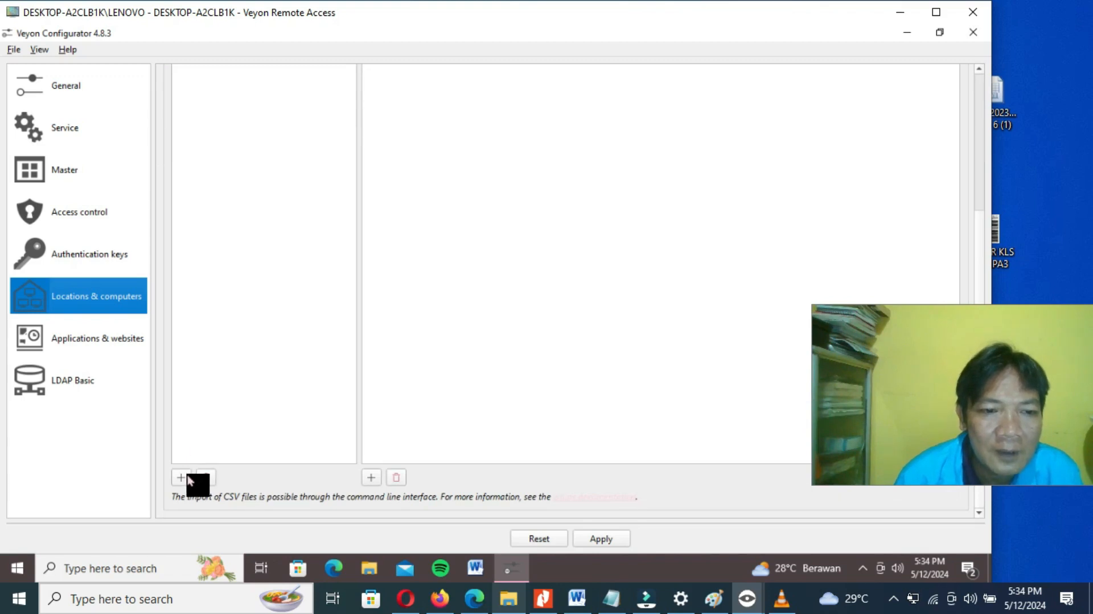
{"action": "left_click", "coordinate": [190, 480]}
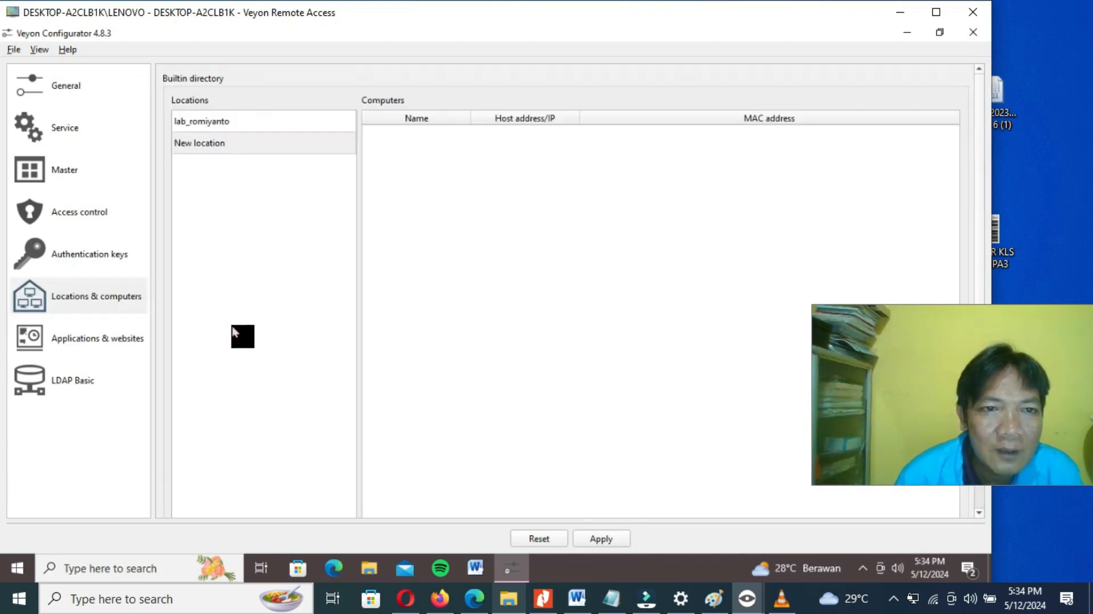
{"action": "double_click", "coordinate": [232, 147]}
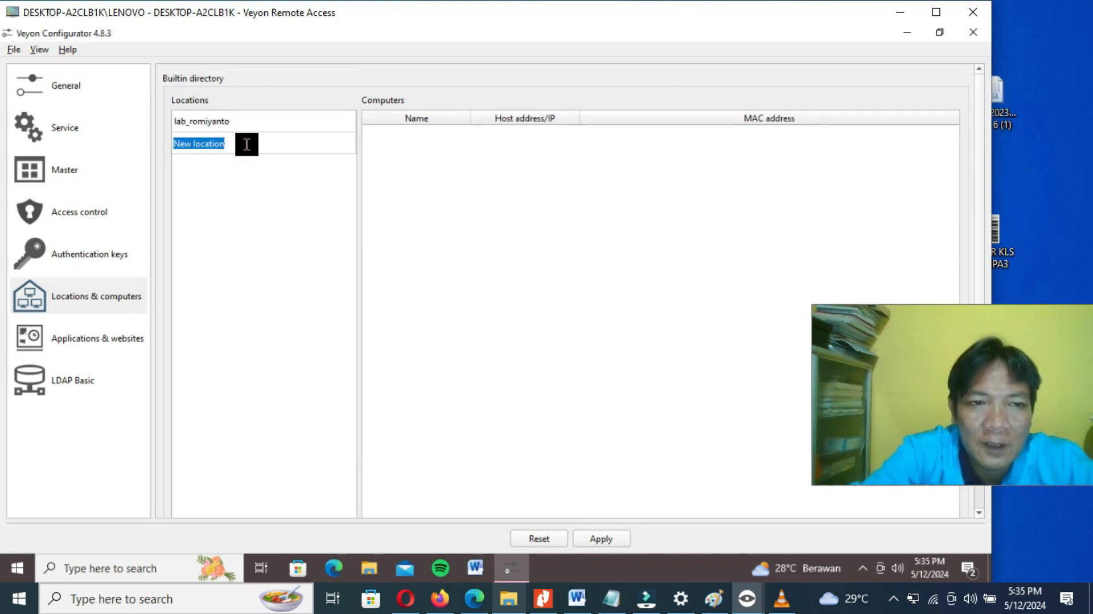
{"action": "type", "text": "komp_server"}
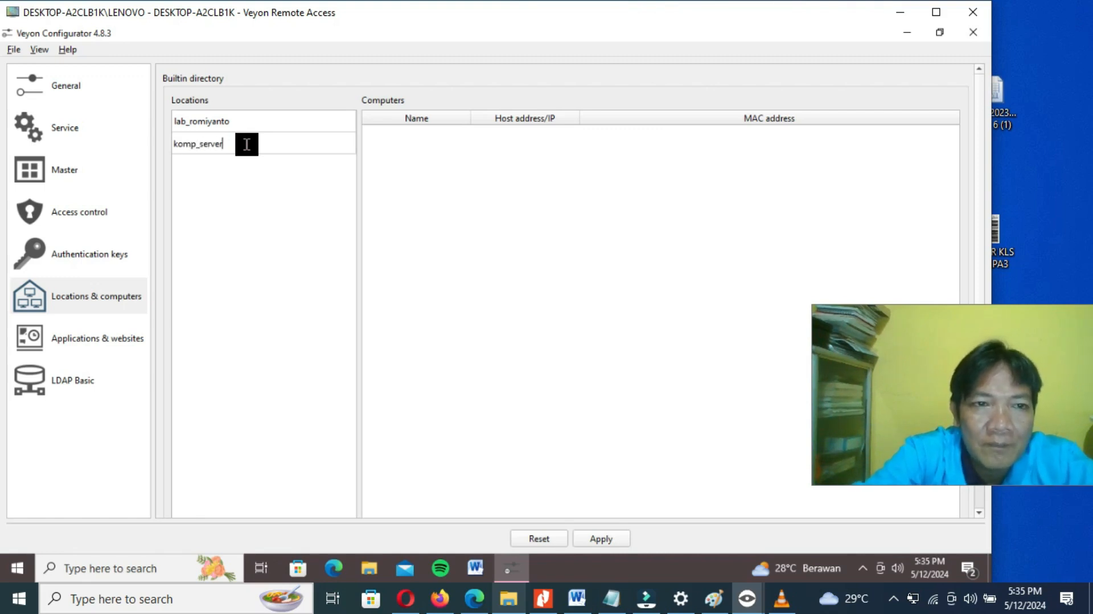
{"action": "scroll", "coordinate": [336, 452], "scroll_direction": "down", "scroll_amount": 3}
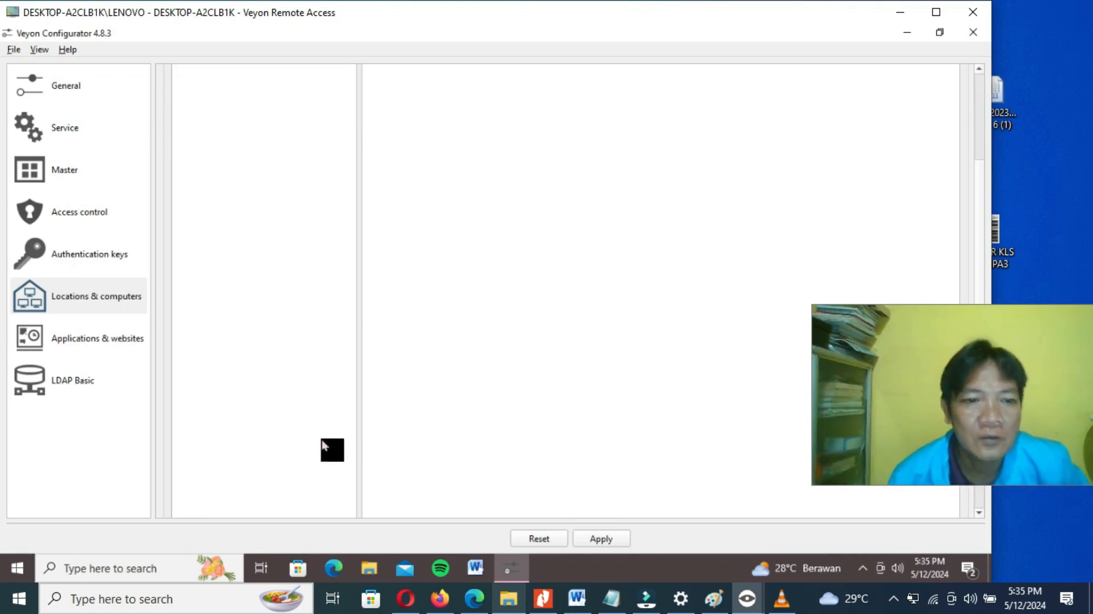
{"action": "left_click", "coordinate": [602, 540]}
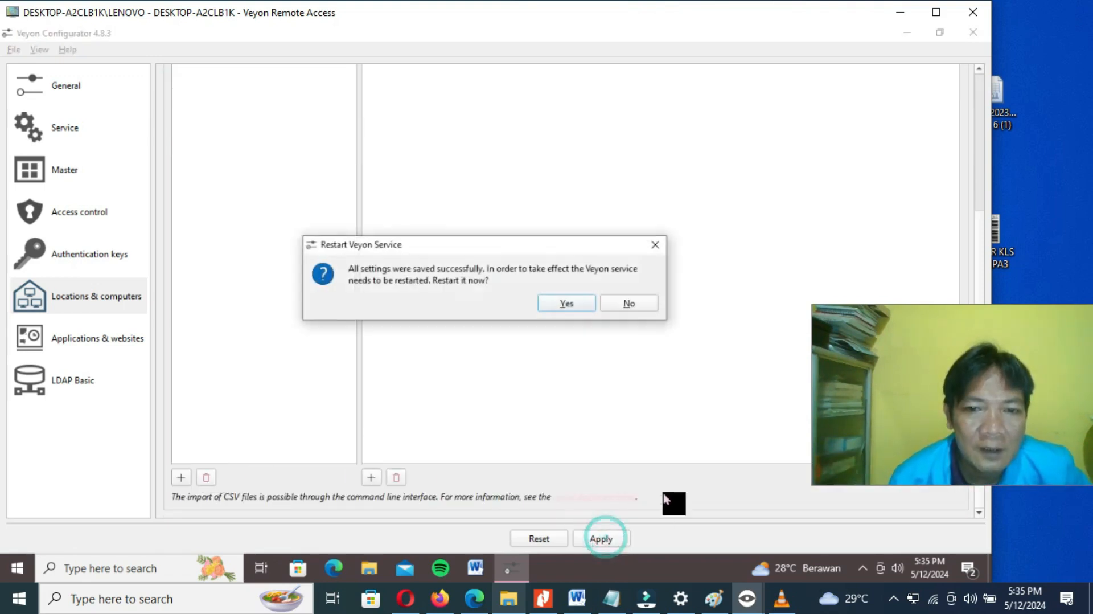
{"action": "left_click", "coordinate": [565, 307]}
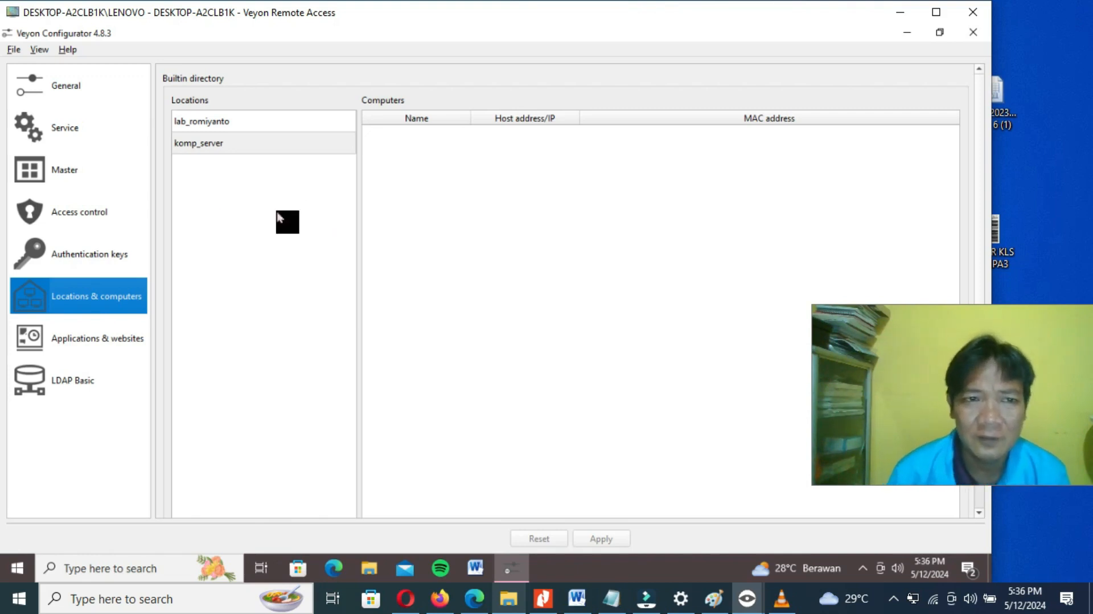
Close the client's remote access window and open Veyon Master
{"action": "left_click", "coordinate": [969, 18]}
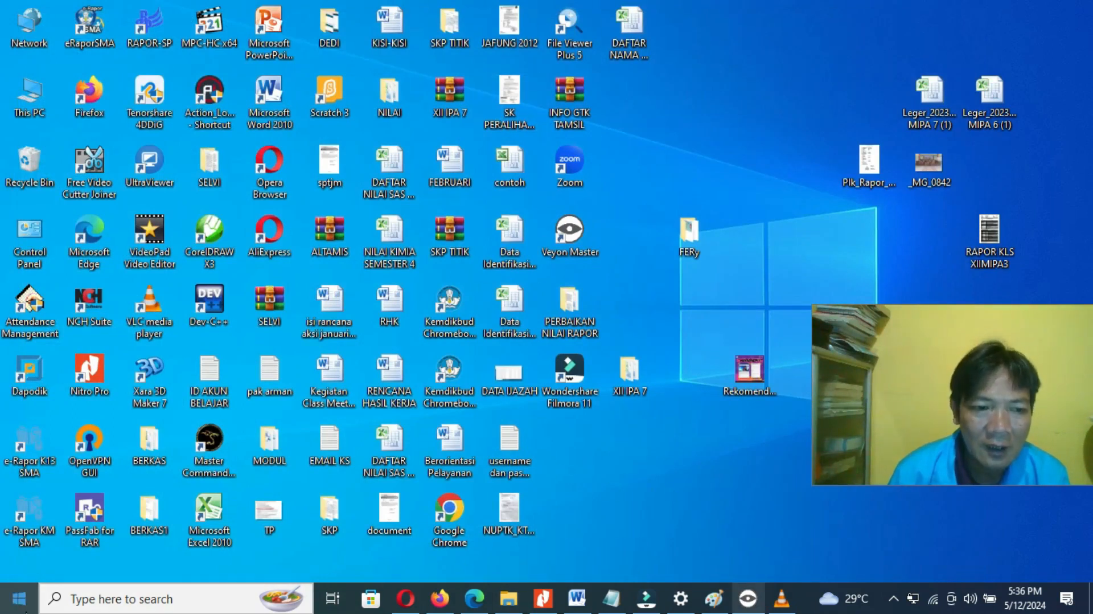
{"action": "left_click", "coordinate": [23, 603]}
{"action": "left_click", "coordinate": [85, 387]}
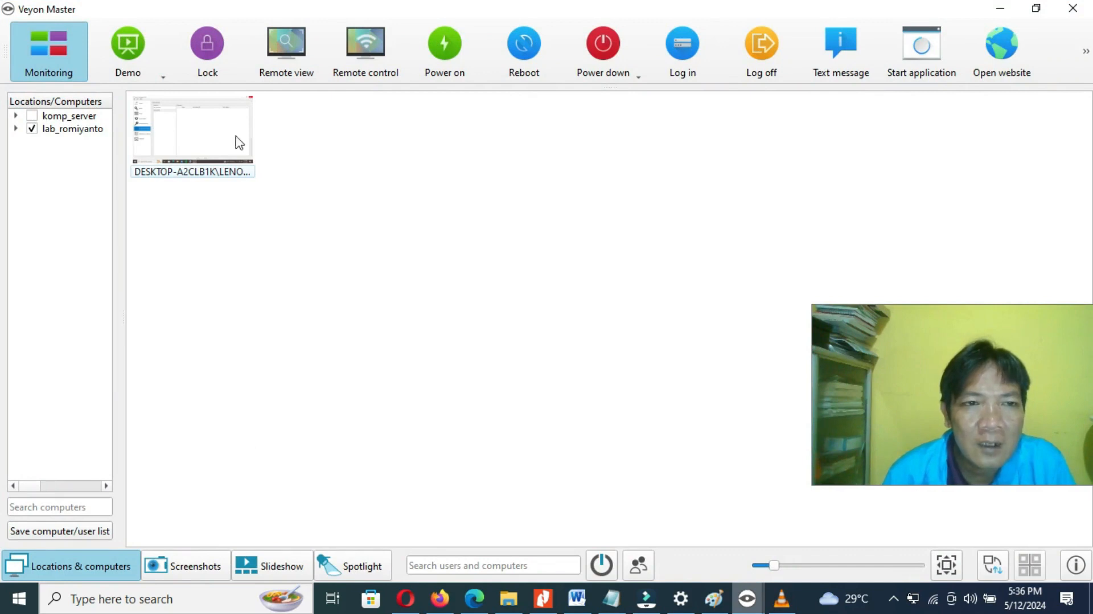
{"action": "mouse_move", "coordinate": [211, 162]}
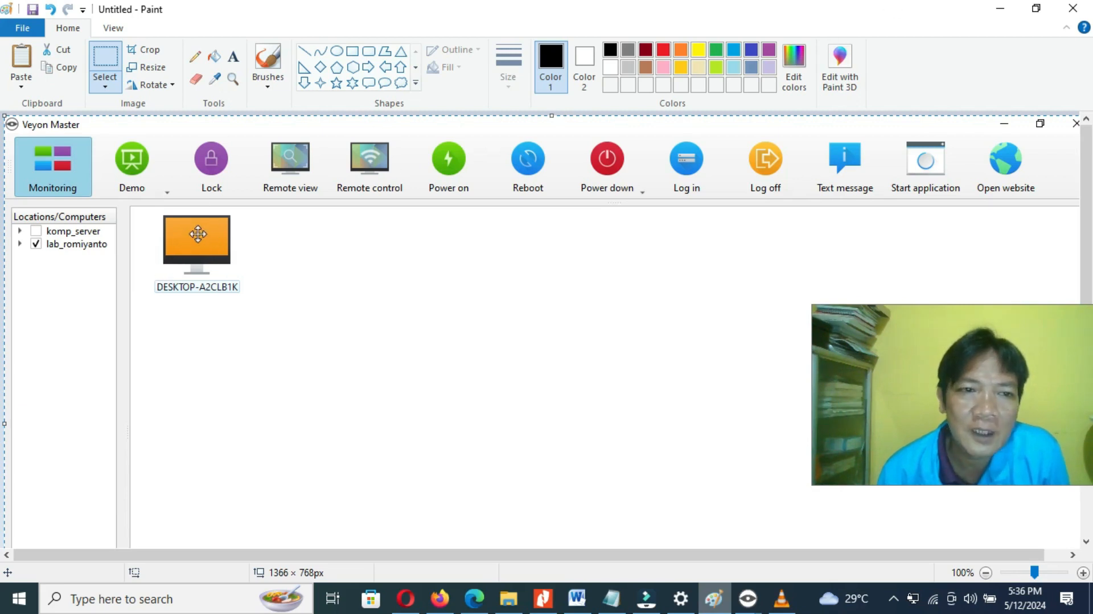
Minimize the Paint screenshot, view the DESKTOP-A2CLB1K client's screen with Remote view, close that window and deselect the client
{"action": "left_click", "coordinate": [1000, 8]}
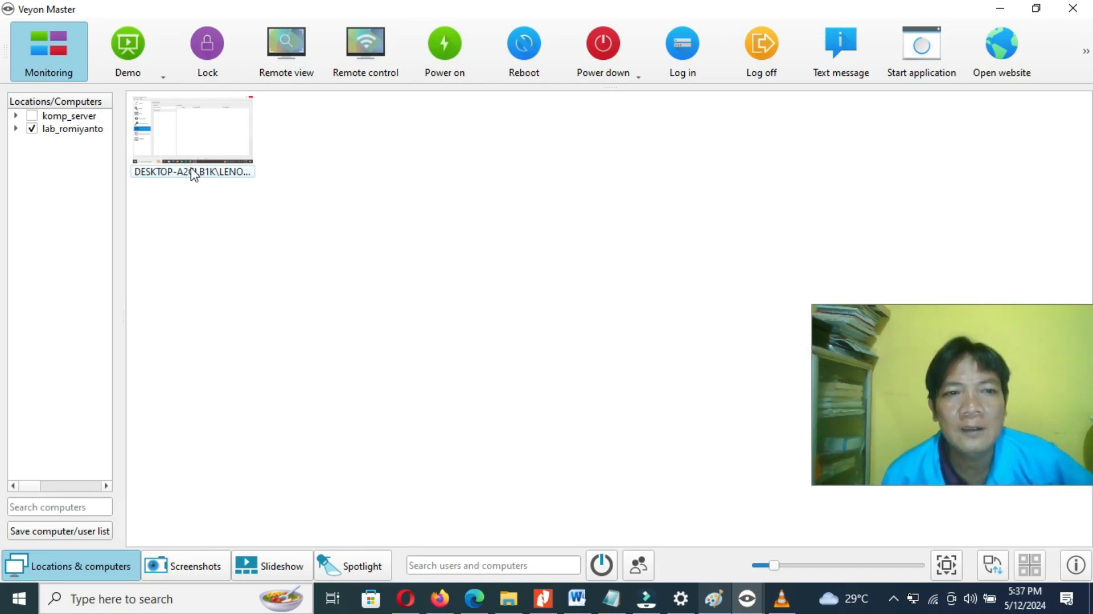
{"action": "mouse_move", "coordinate": [208, 140]}
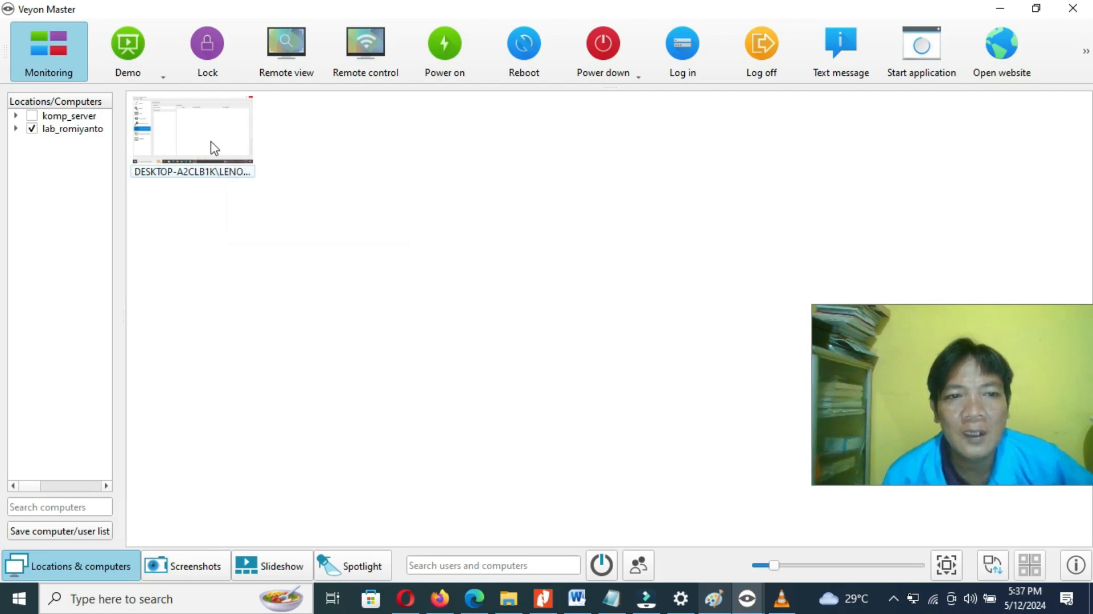
{"action": "left_click", "coordinate": [208, 145]}
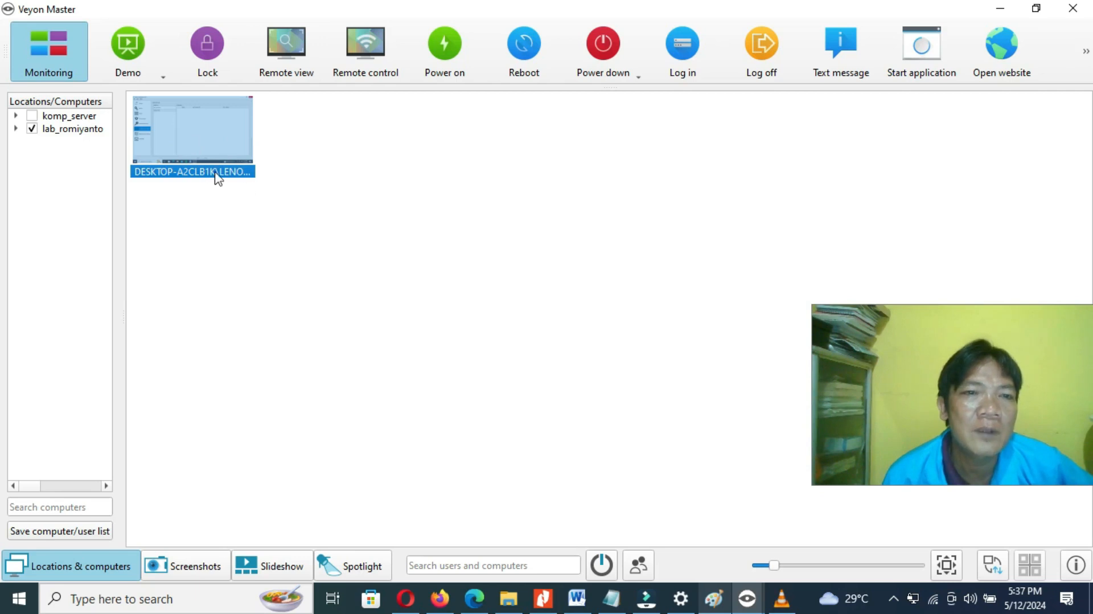
{"action": "mouse_move", "coordinate": [175, 162]}
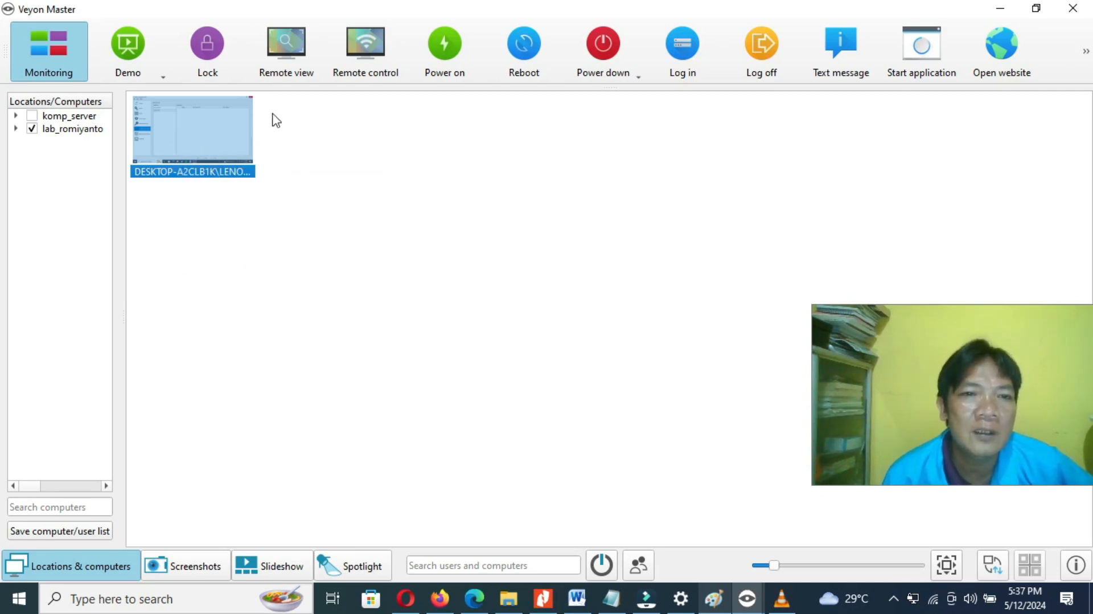
{"action": "left_click", "coordinate": [308, 68]}
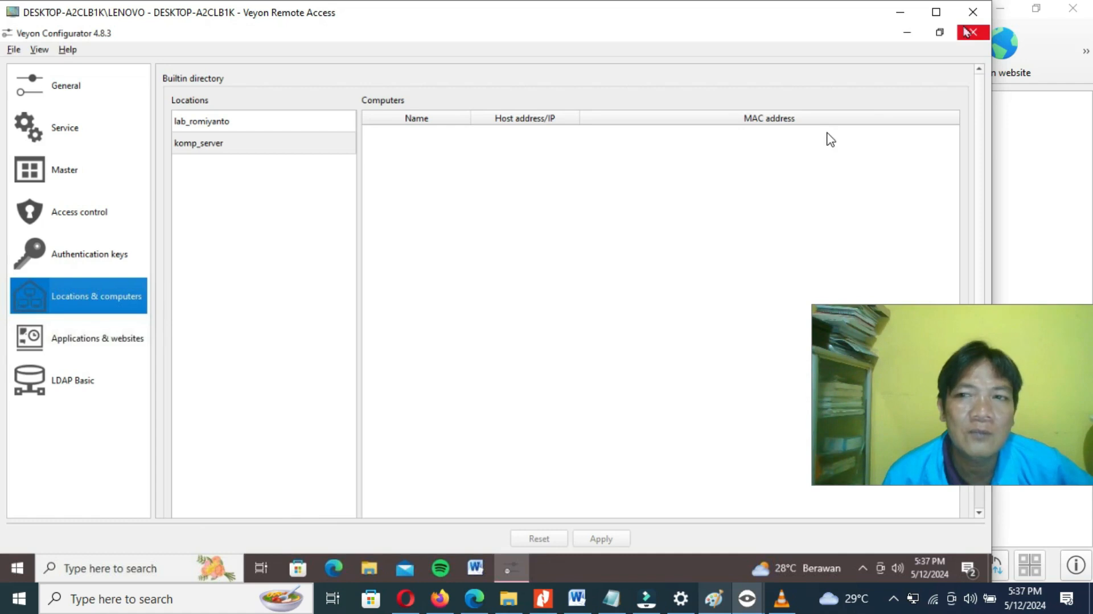
{"action": "left_click", "coordinate": [973, 11]}
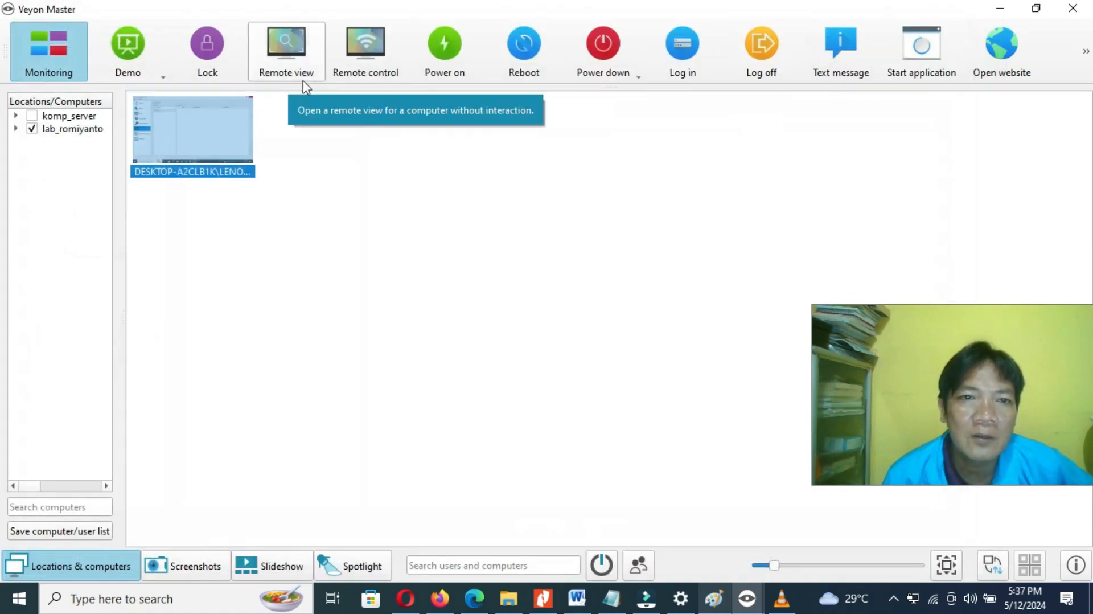
{"action": "left_click", "coordinate": [309, 181]}
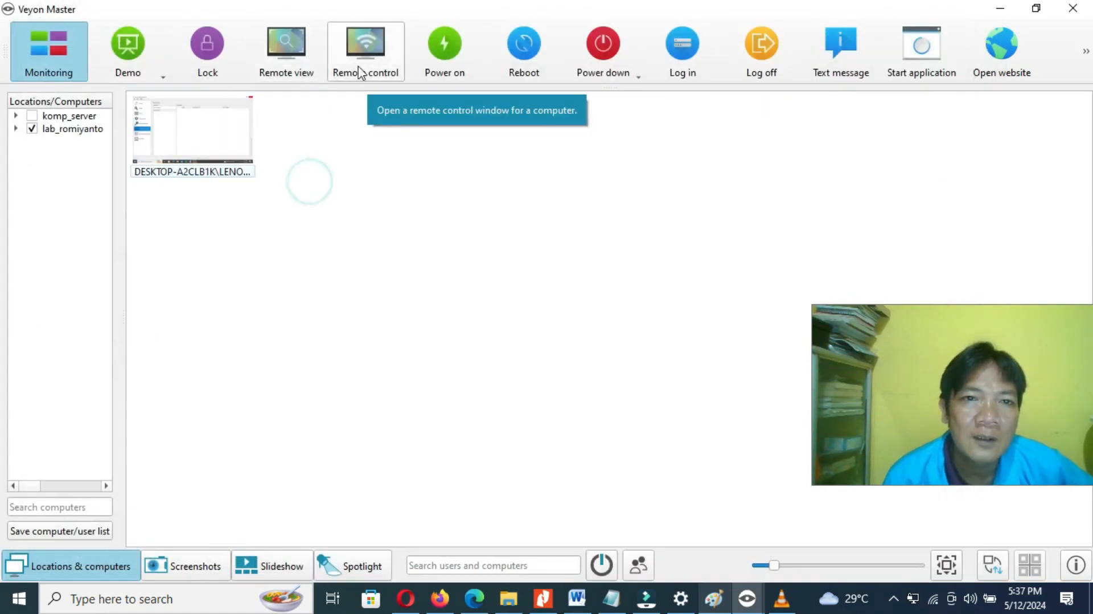
Start a Remote control session on the DESKTOP-A2CLB1K client and close Veyon Configurator on its screen
{"action": "mouse_move", "coordinate": [158, 189]}
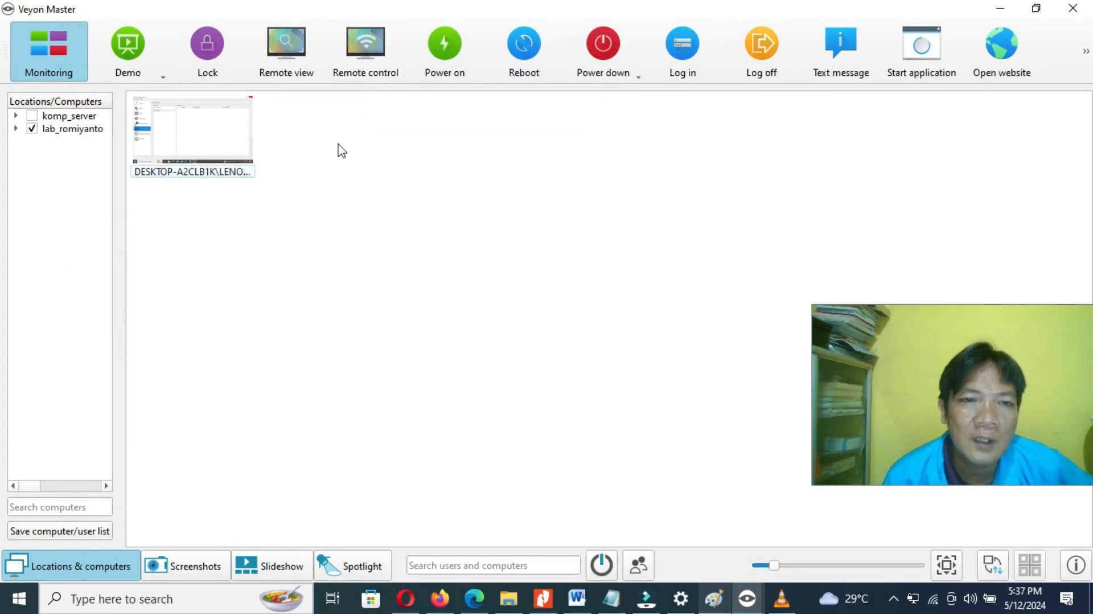
{"action": "left_click", "coordinate": [205, 143]}
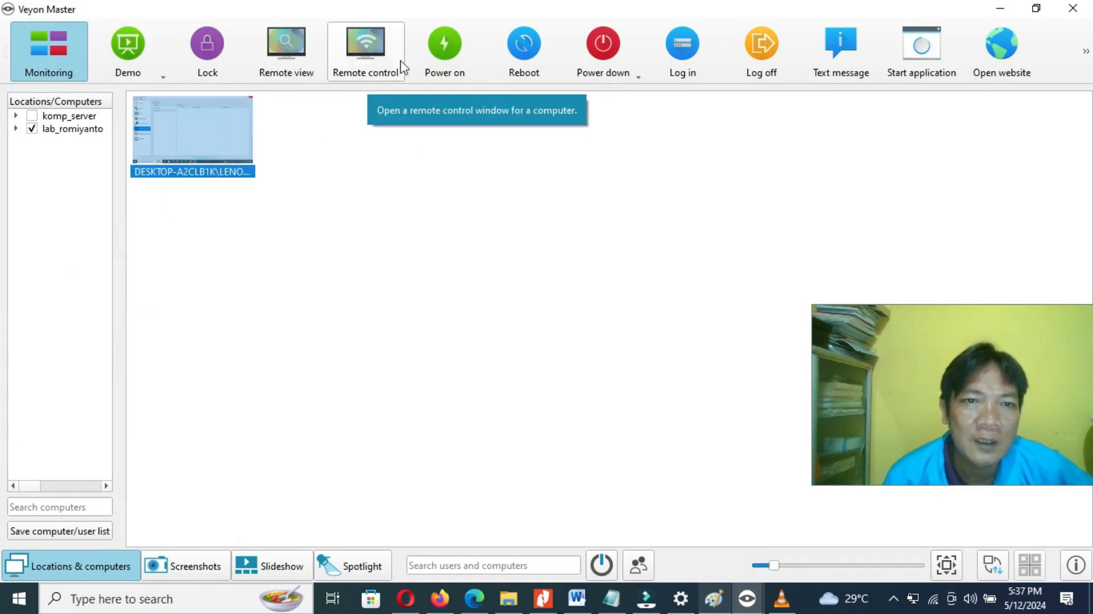
{"action": "left_click", "coordinate": [372, 69]}
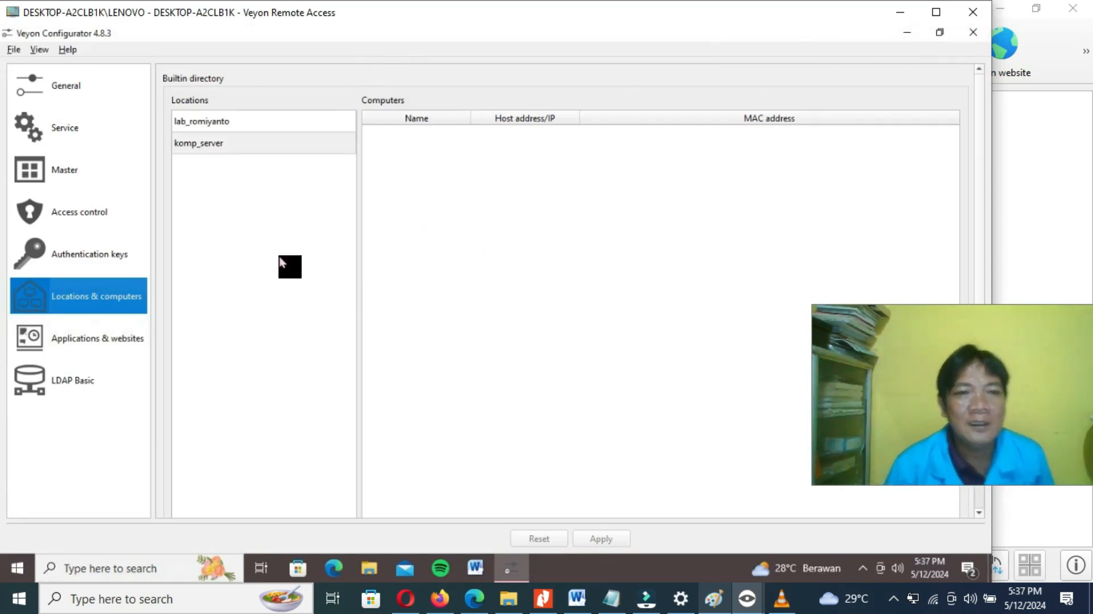
{"action": "scroll", "coordinate": [320, 255], "scroll_direction": "down", "scroll_amount": 1}
{"action": "scroll", "coordinate": [320, 254], "scroll_direction": "up", "scroll_amount": 1}
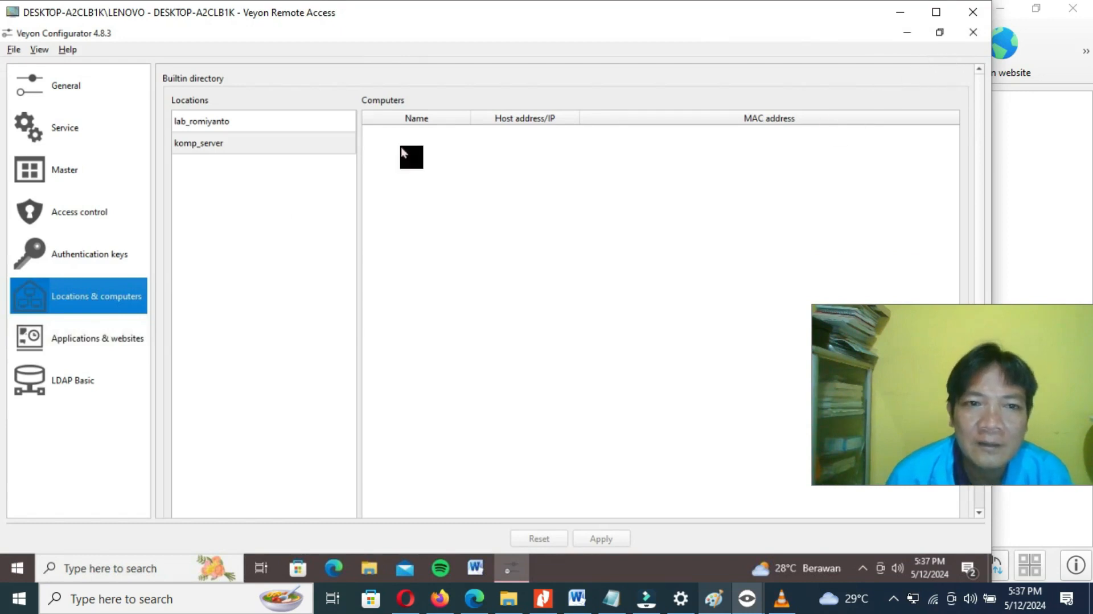
{"action": "left_click", "coordinate": [974, 33]}
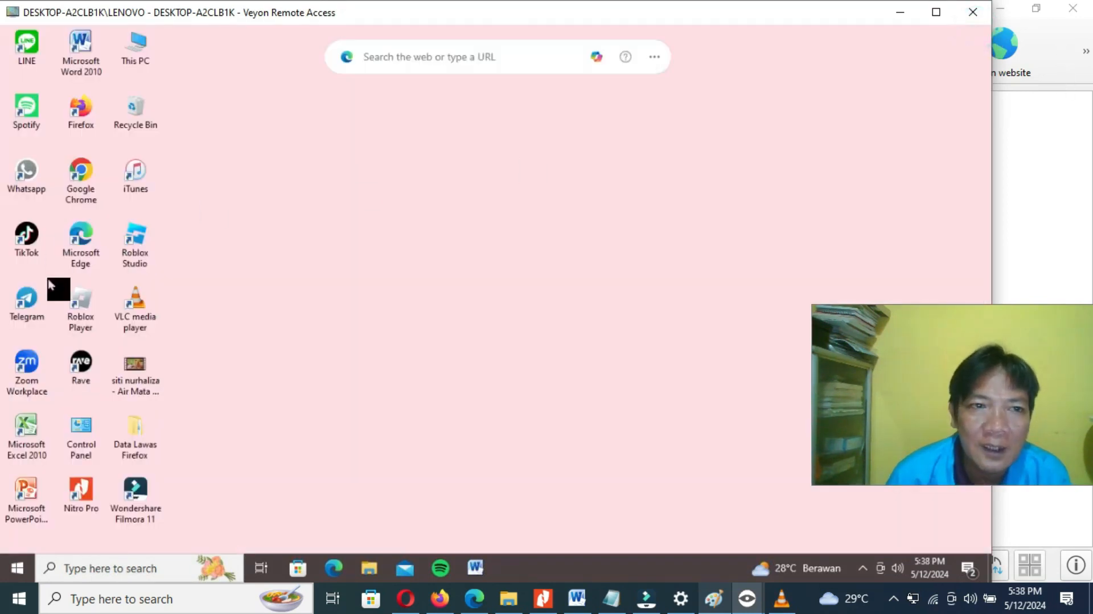
On the client's desktop, open and close This PC and try to launch Google Chrome, ending with the remote access window closed
{"action": "double_click", "coordinate": [145, 59]}
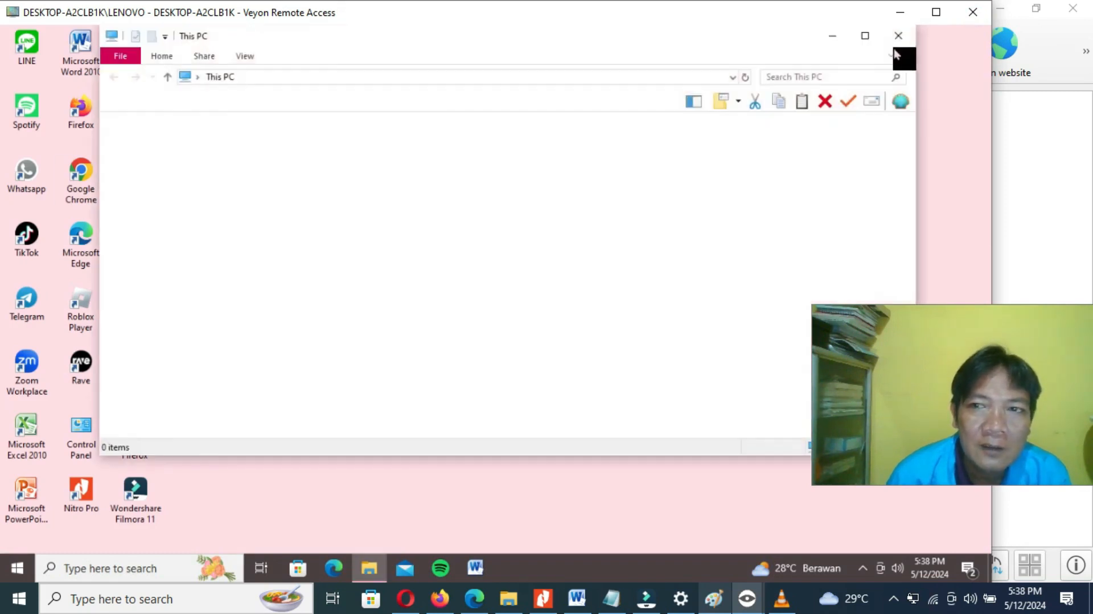
{"action": "left_click", "coordinate": [899, 36]}
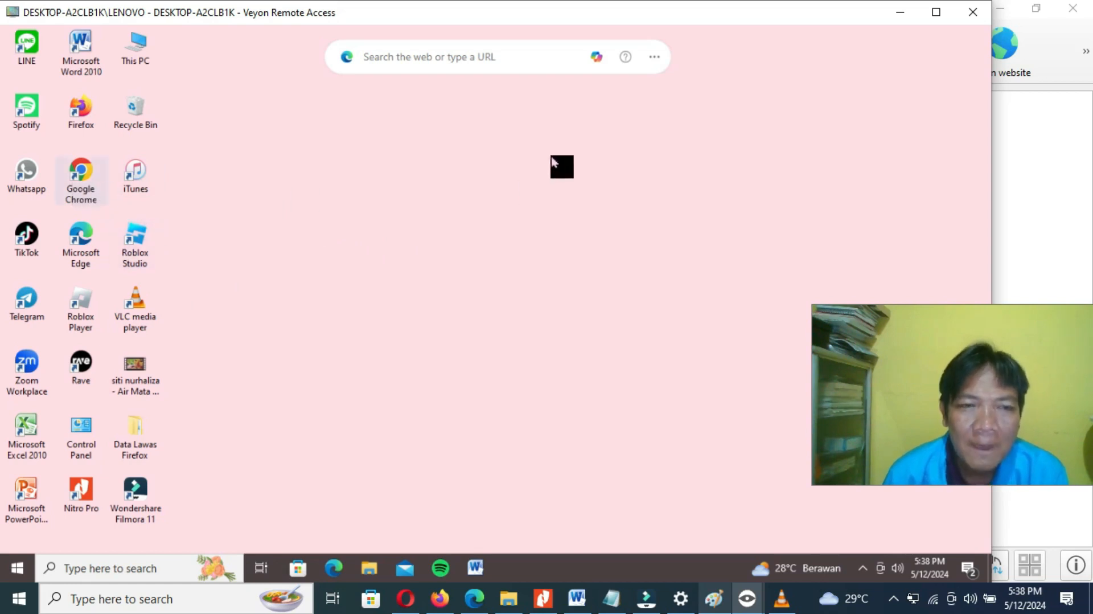
{"action": "double_click", "coordinate": [85, 197]}
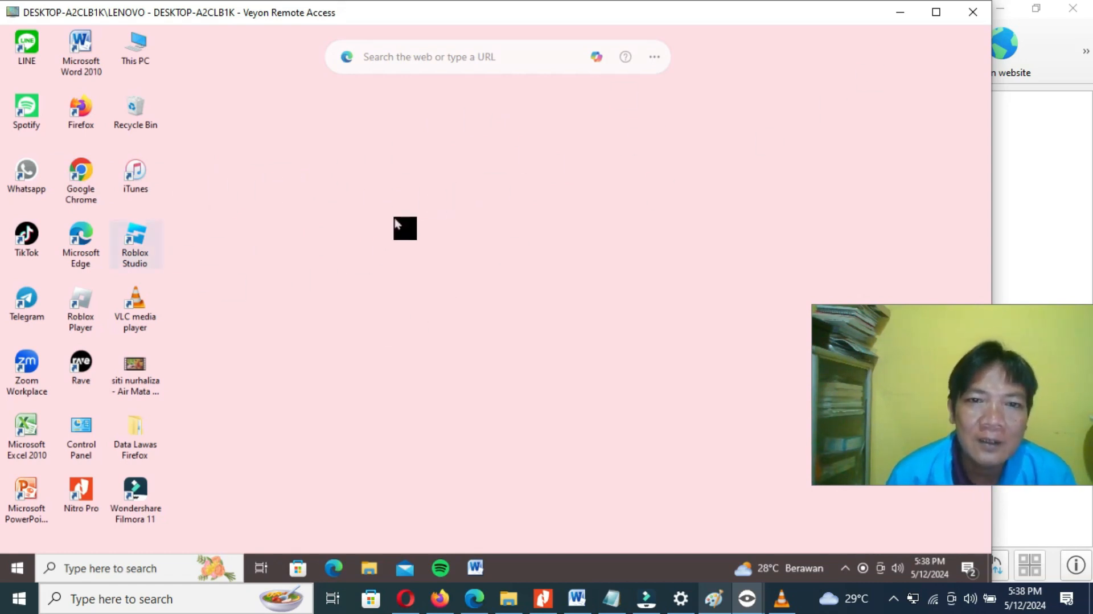
{"action": "left_click", "coordinate": [970, 17]}
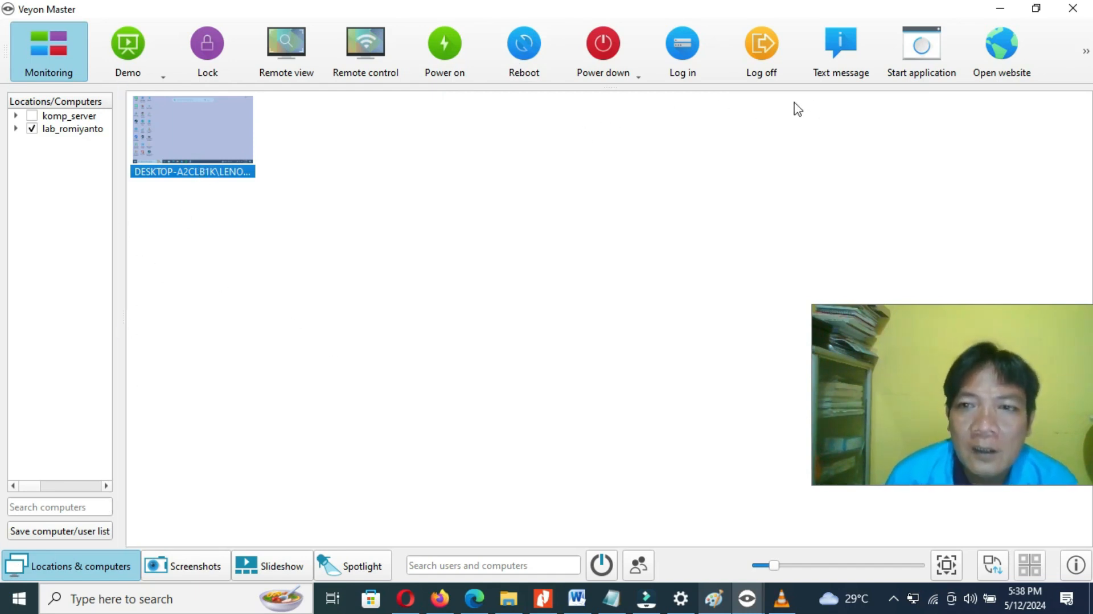
Send the text message "Waktu Praktek Sudah Habis" to the selected client
{"action": "left_click", "coordinate": [843, 80]}
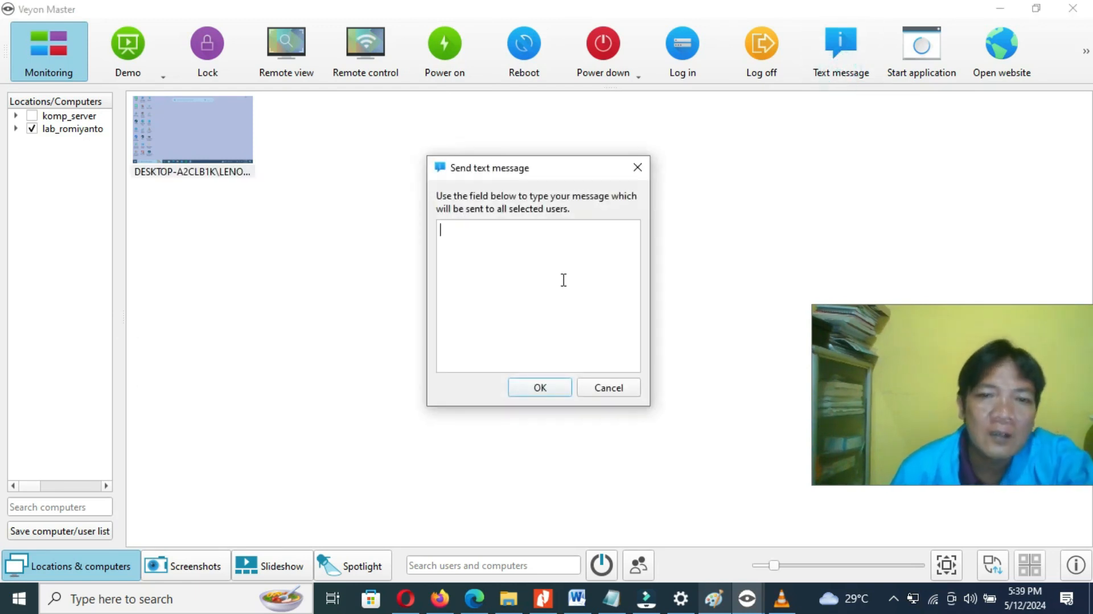
{"action": "type", "text": "Waktu"}
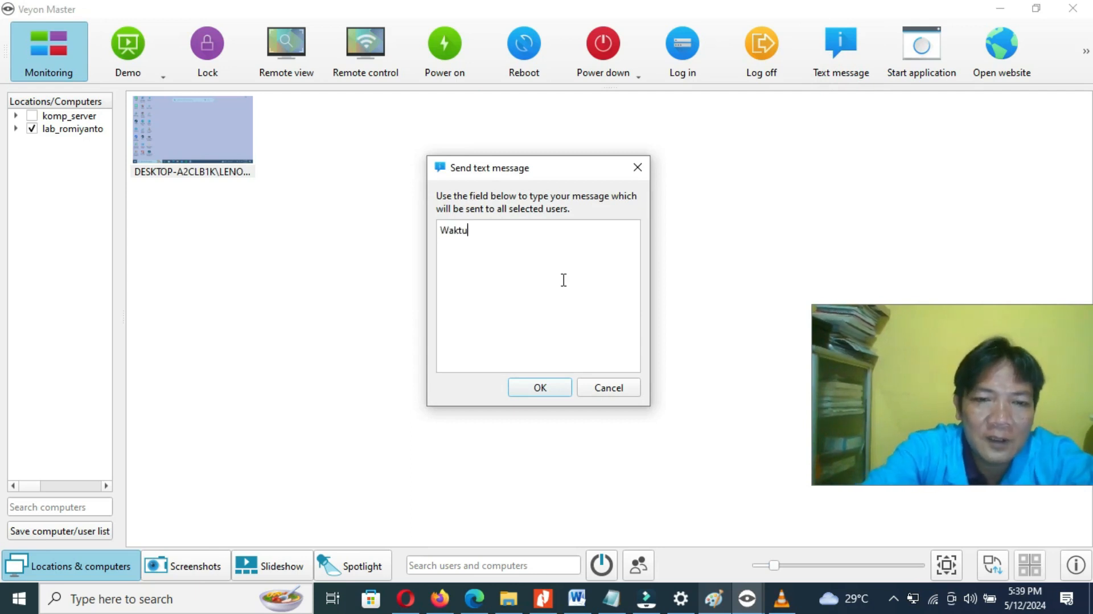
{"action": "type", "text": " Praktek Sudah"}
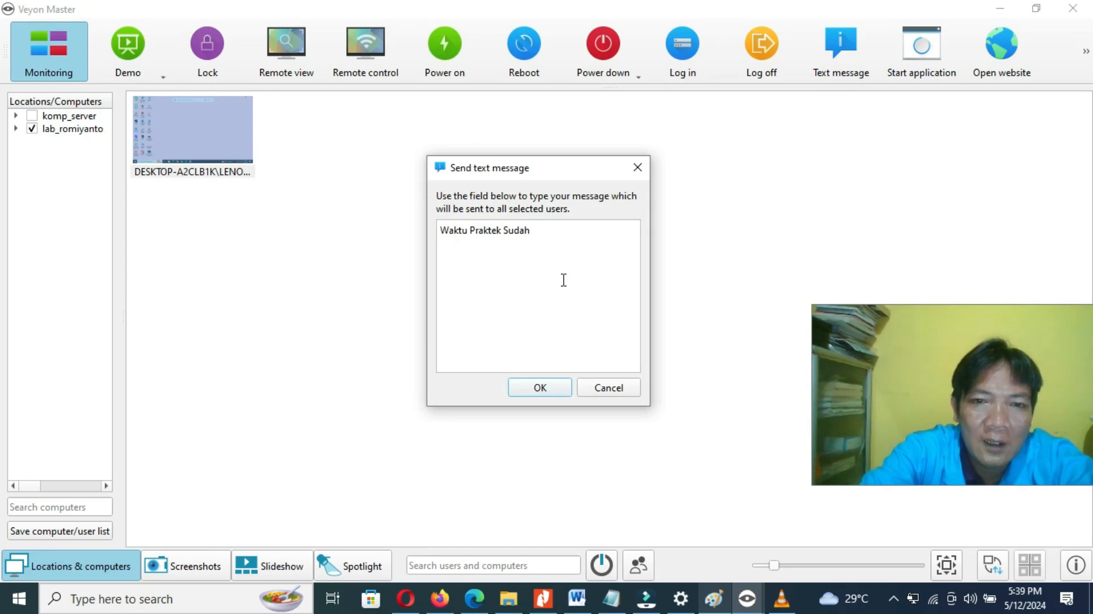
{"action": "type", "text": " Habis"}
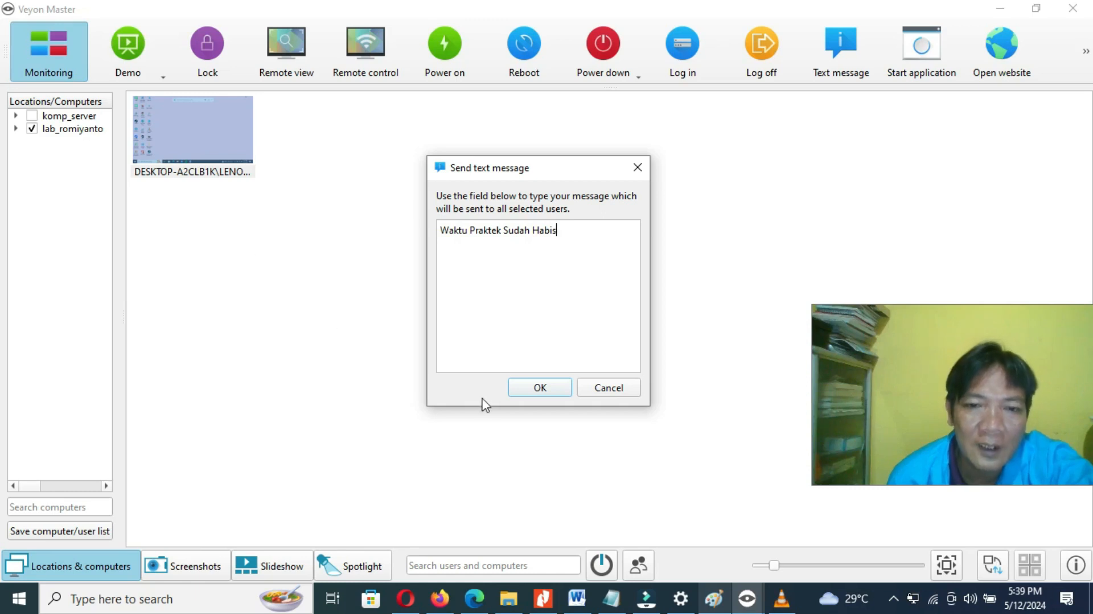
{"action": "left_click", "coordinate": [539, 393]}
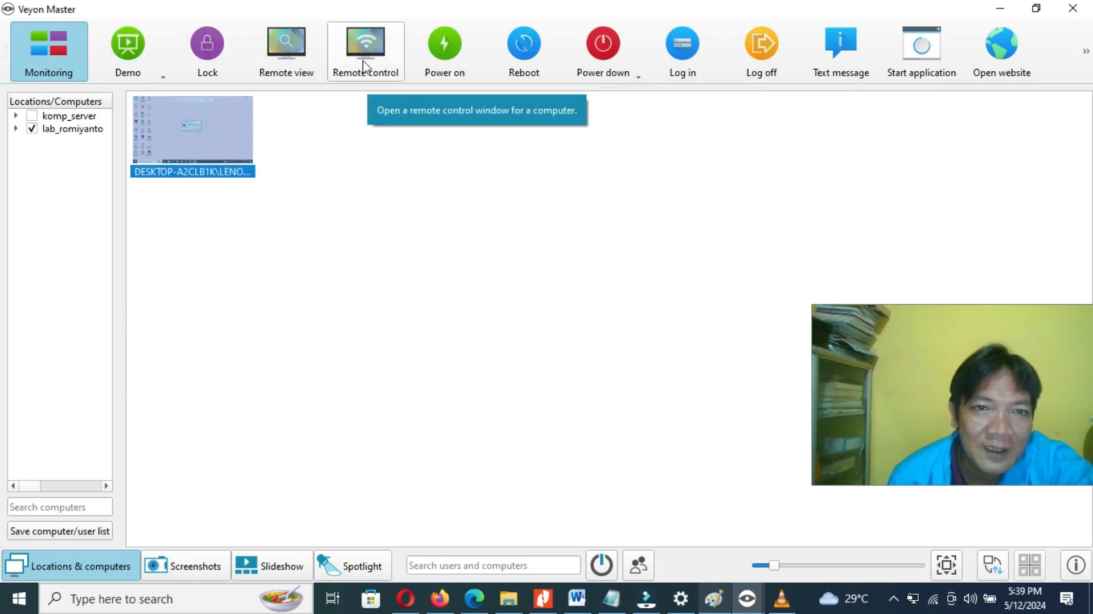
Check the message on the client's screen with Remote view, close that window and deselect the client
{"action": "left_click", "coordinate": [288, 73]}
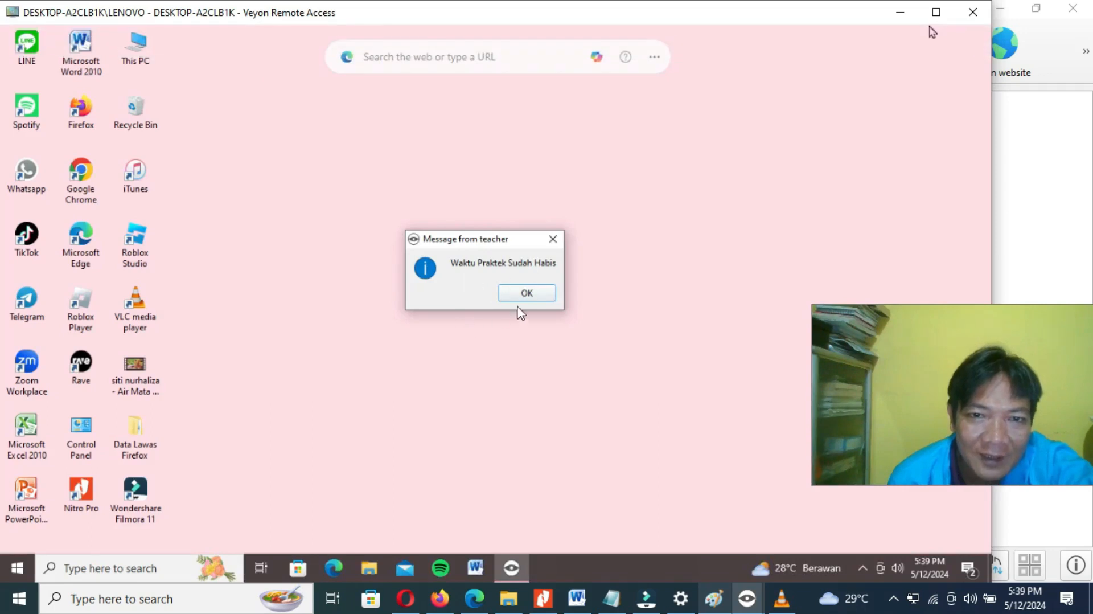
{"action": "left_click", "coordinate": [980, 18]}
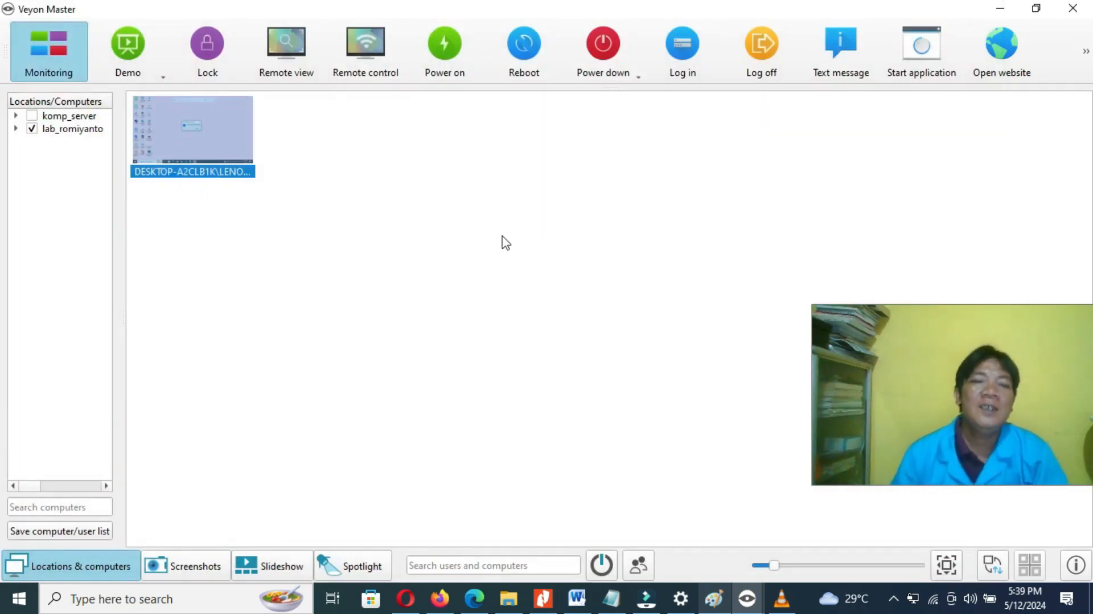
{"action": "left_click", "coordinate": [314, 283]}
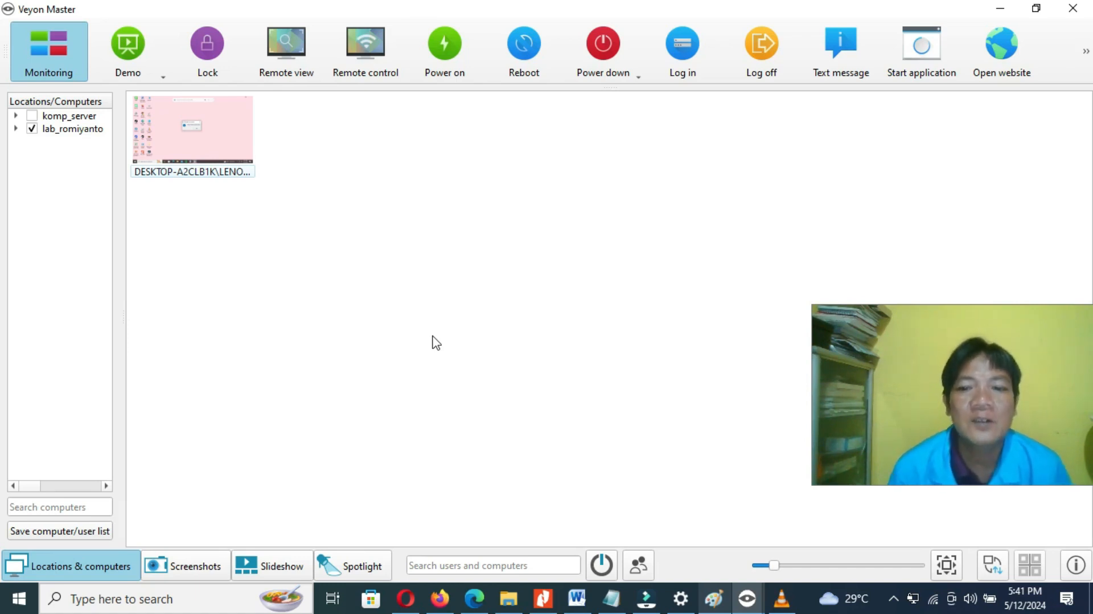
{"action": "left_click", "coordinate": [894, 600]}
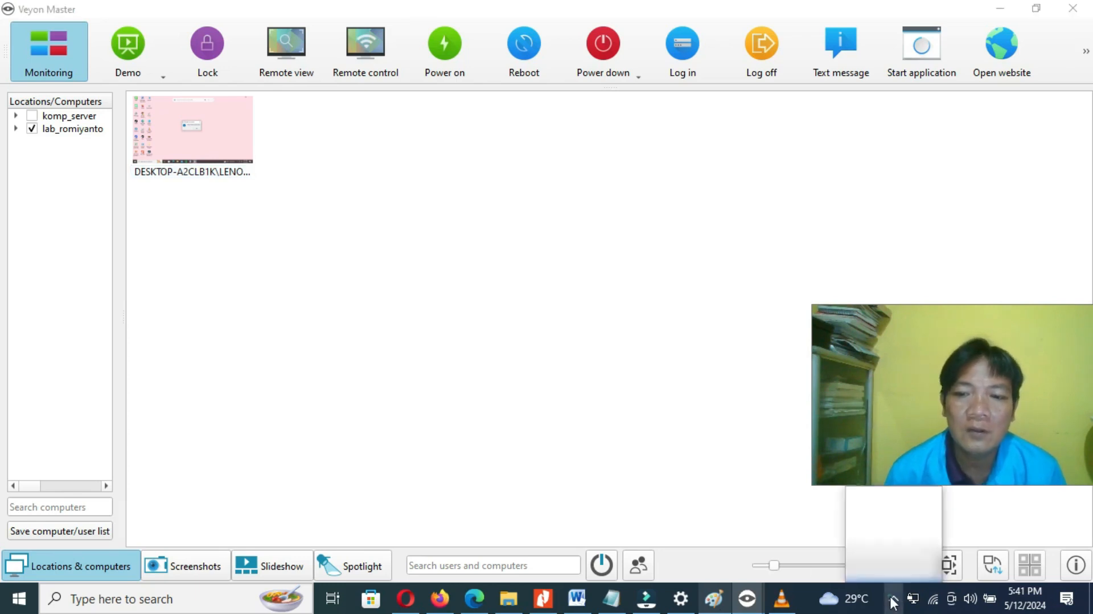